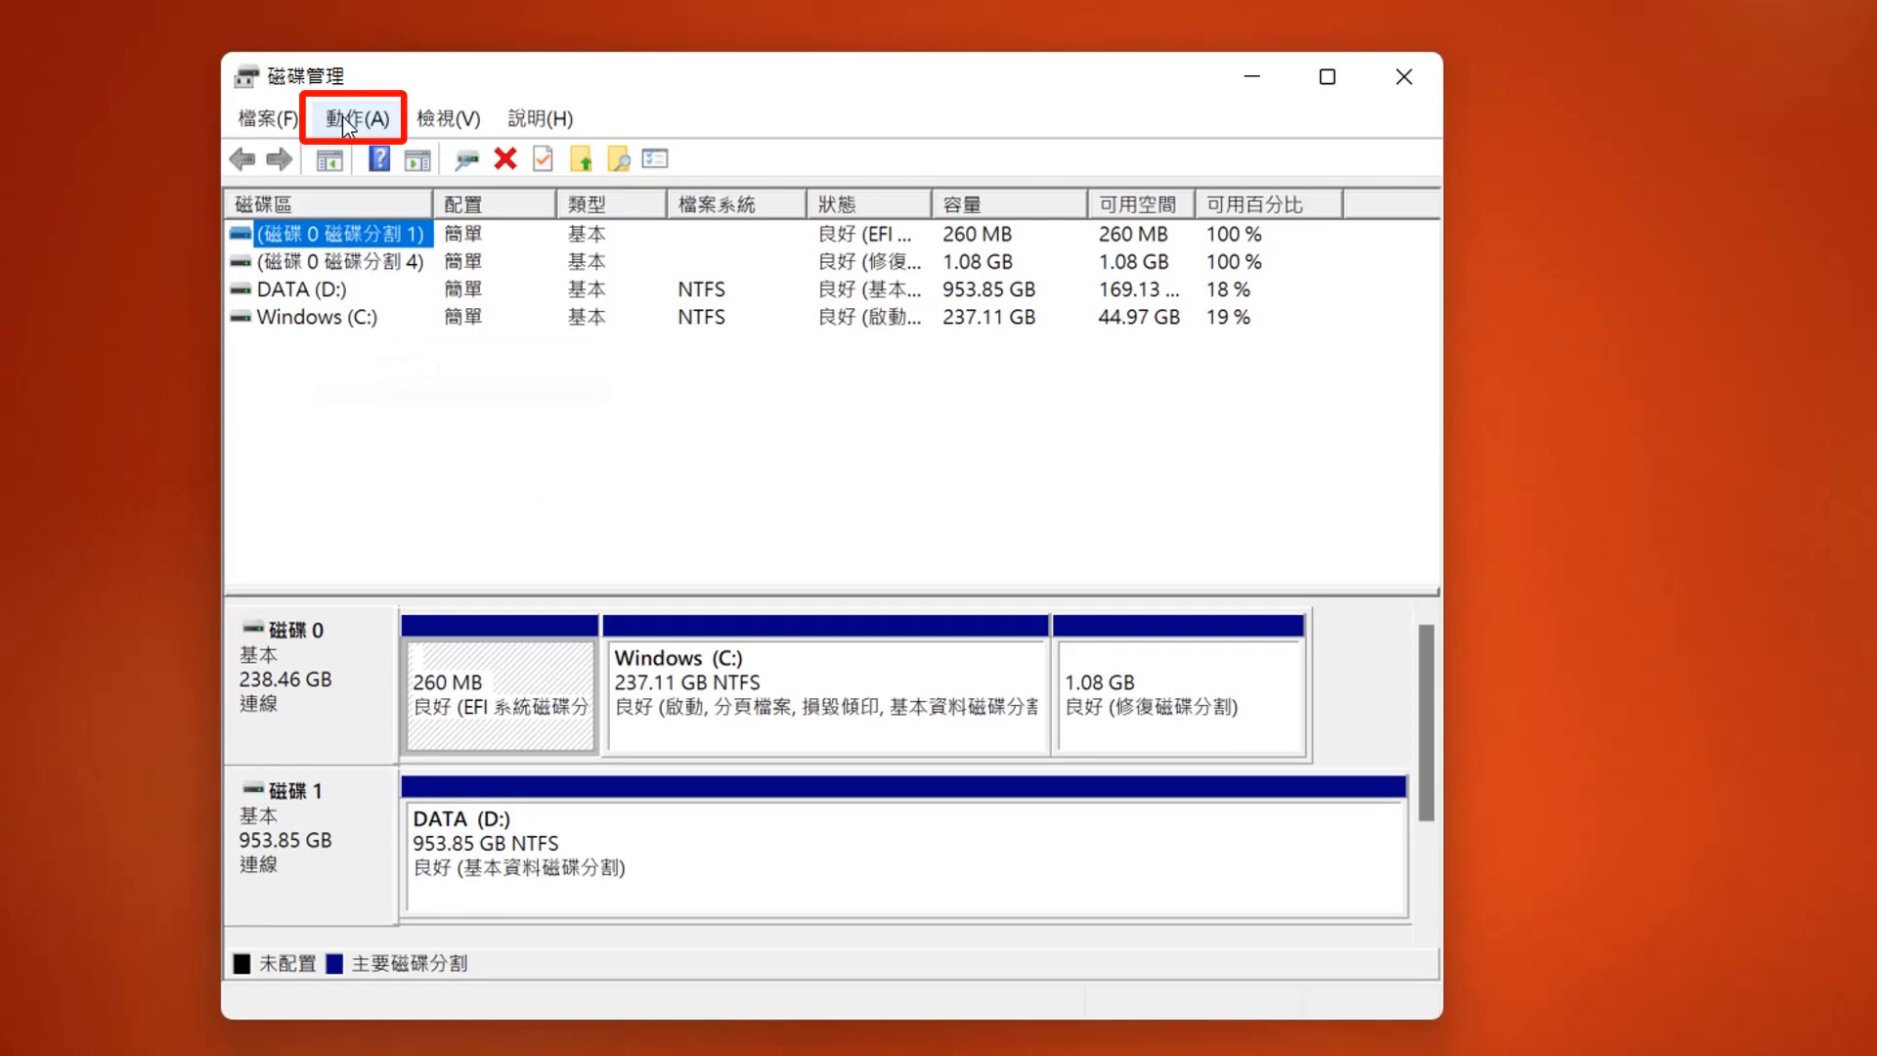
- Start creating a new virtual hard disk (VHD) and browse for the location of its file
click(342, 116)
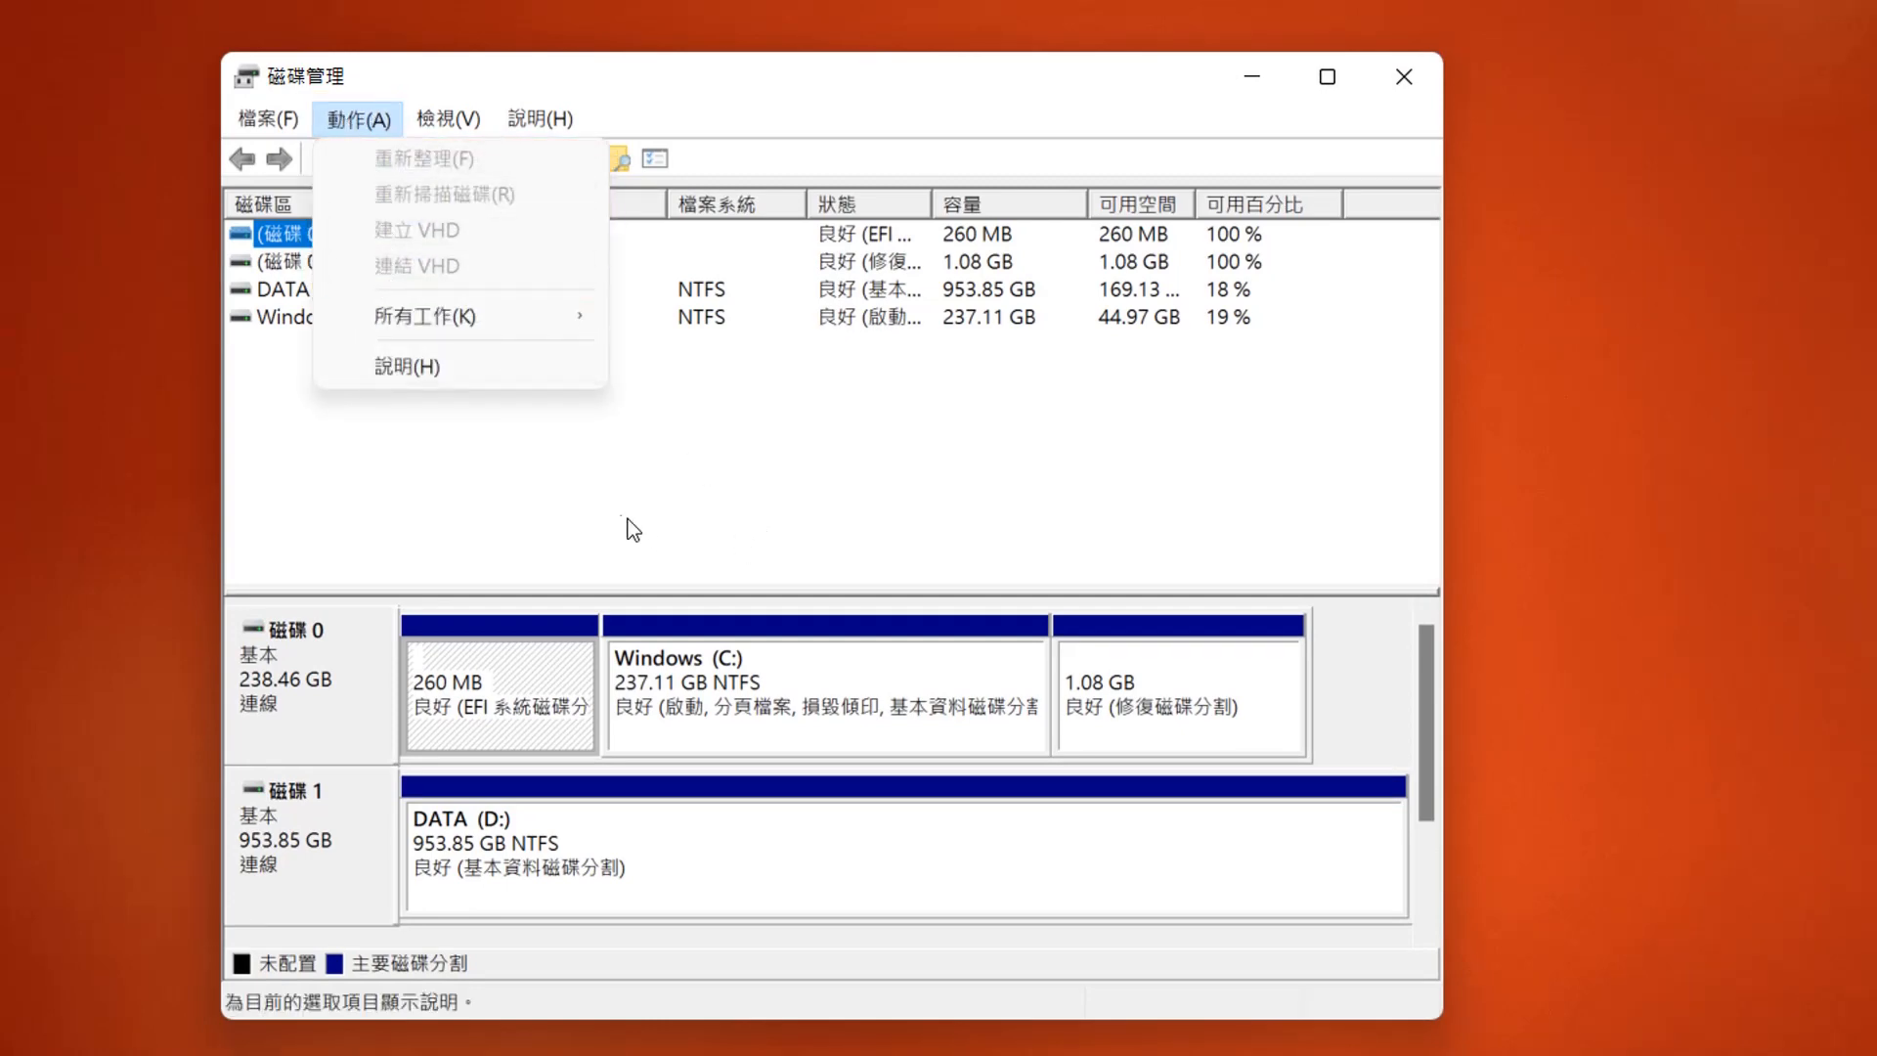
click(645, 471)
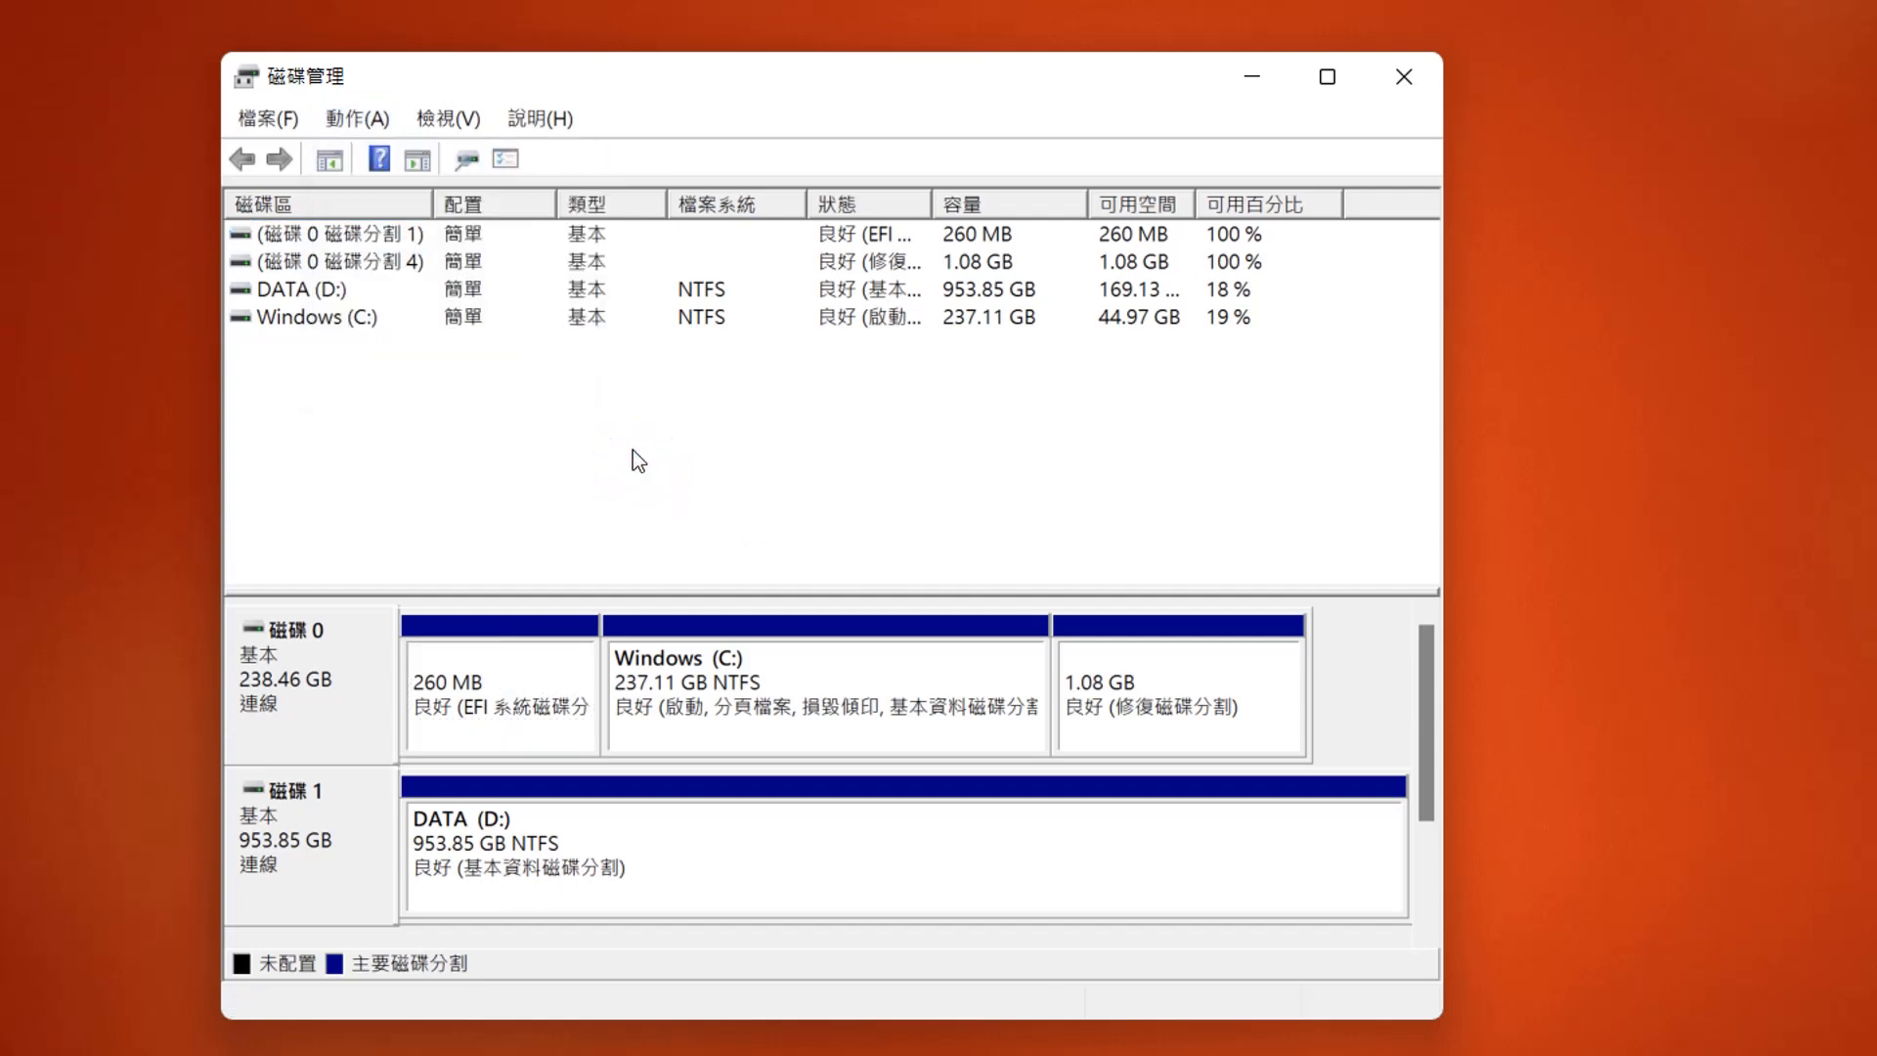
click(377, 121)
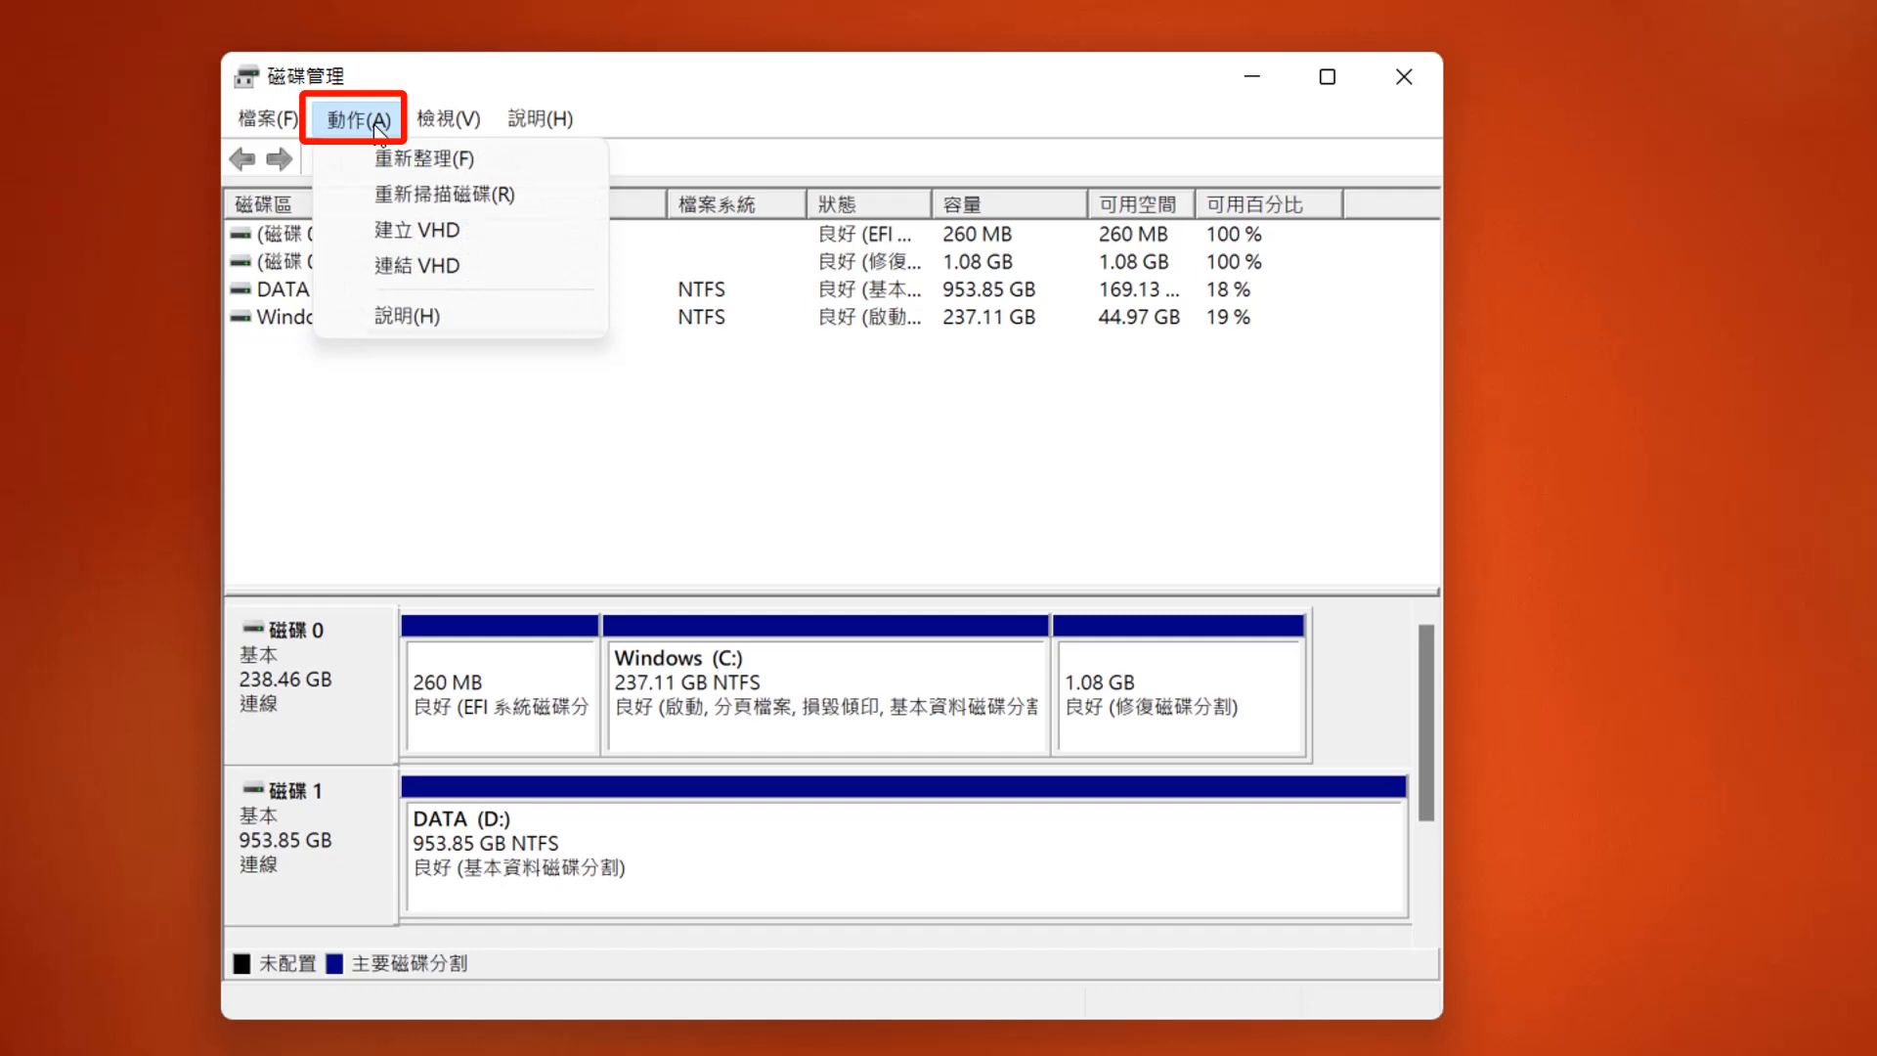
click(486, 232)
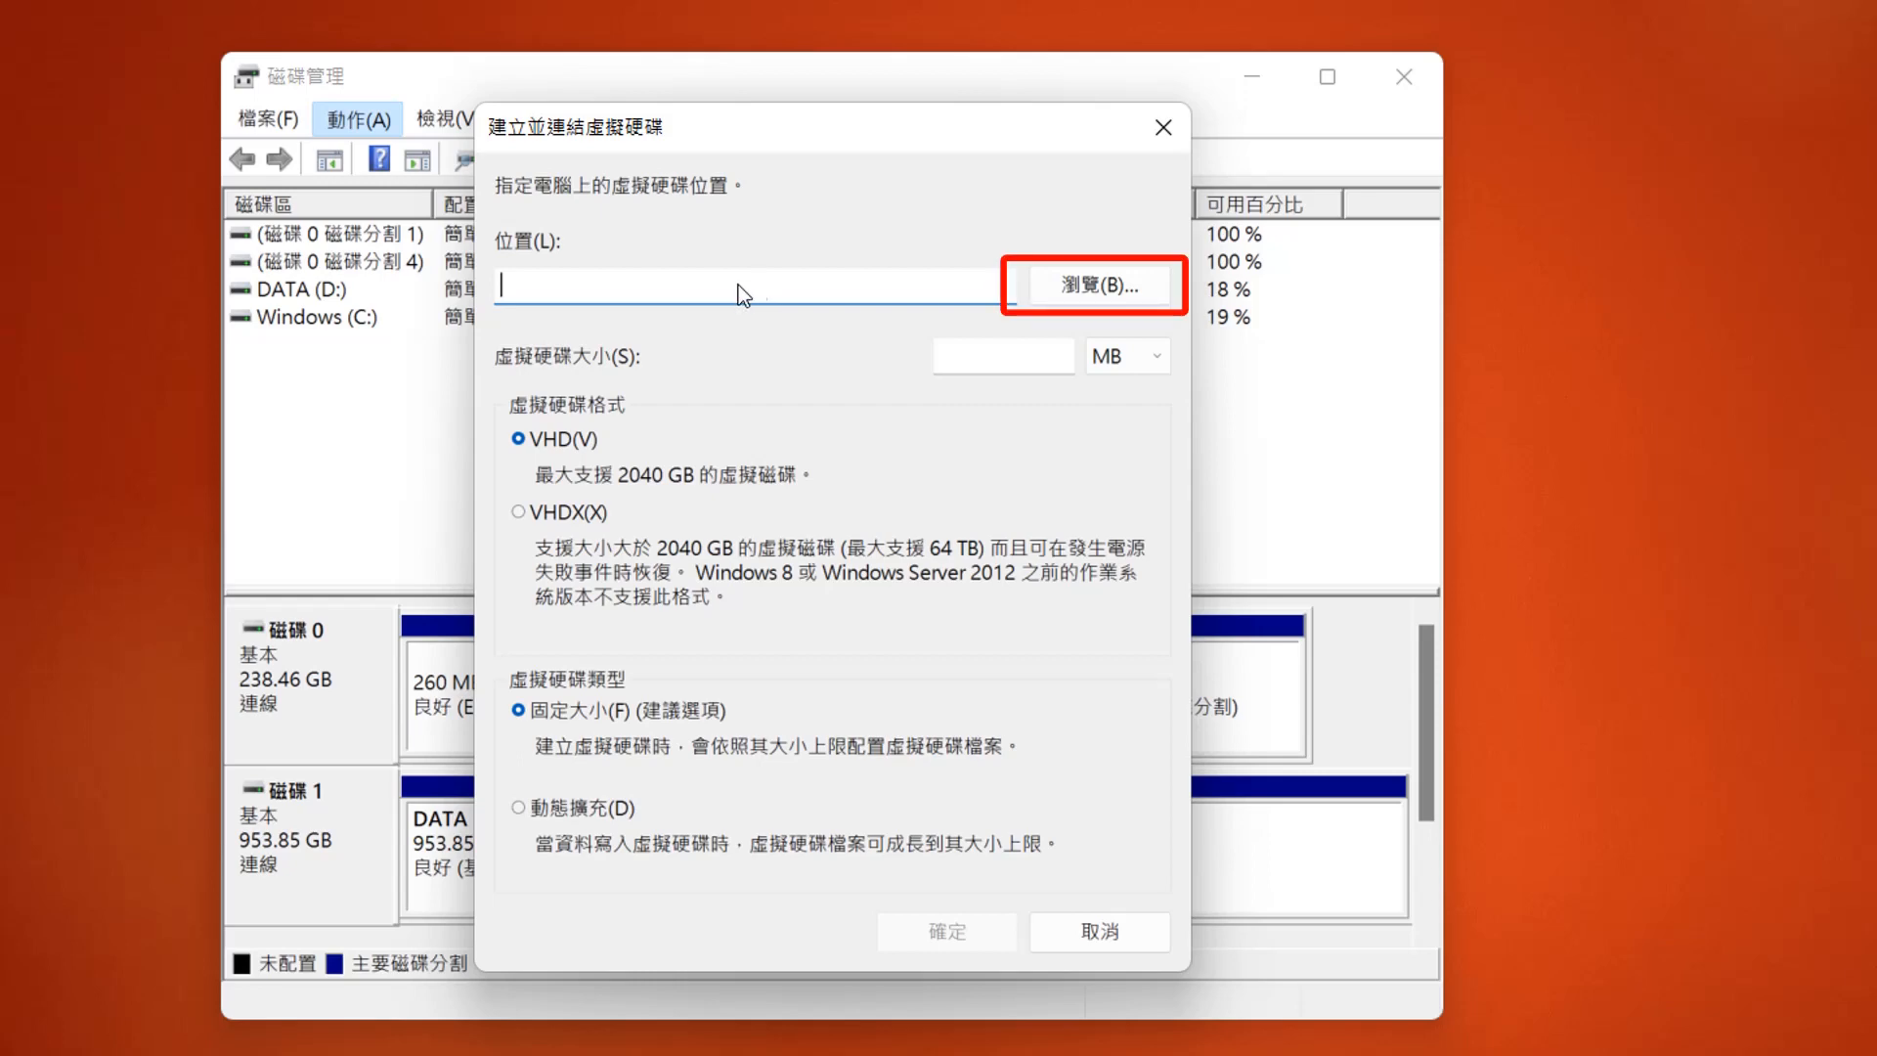
click(1105, 286)
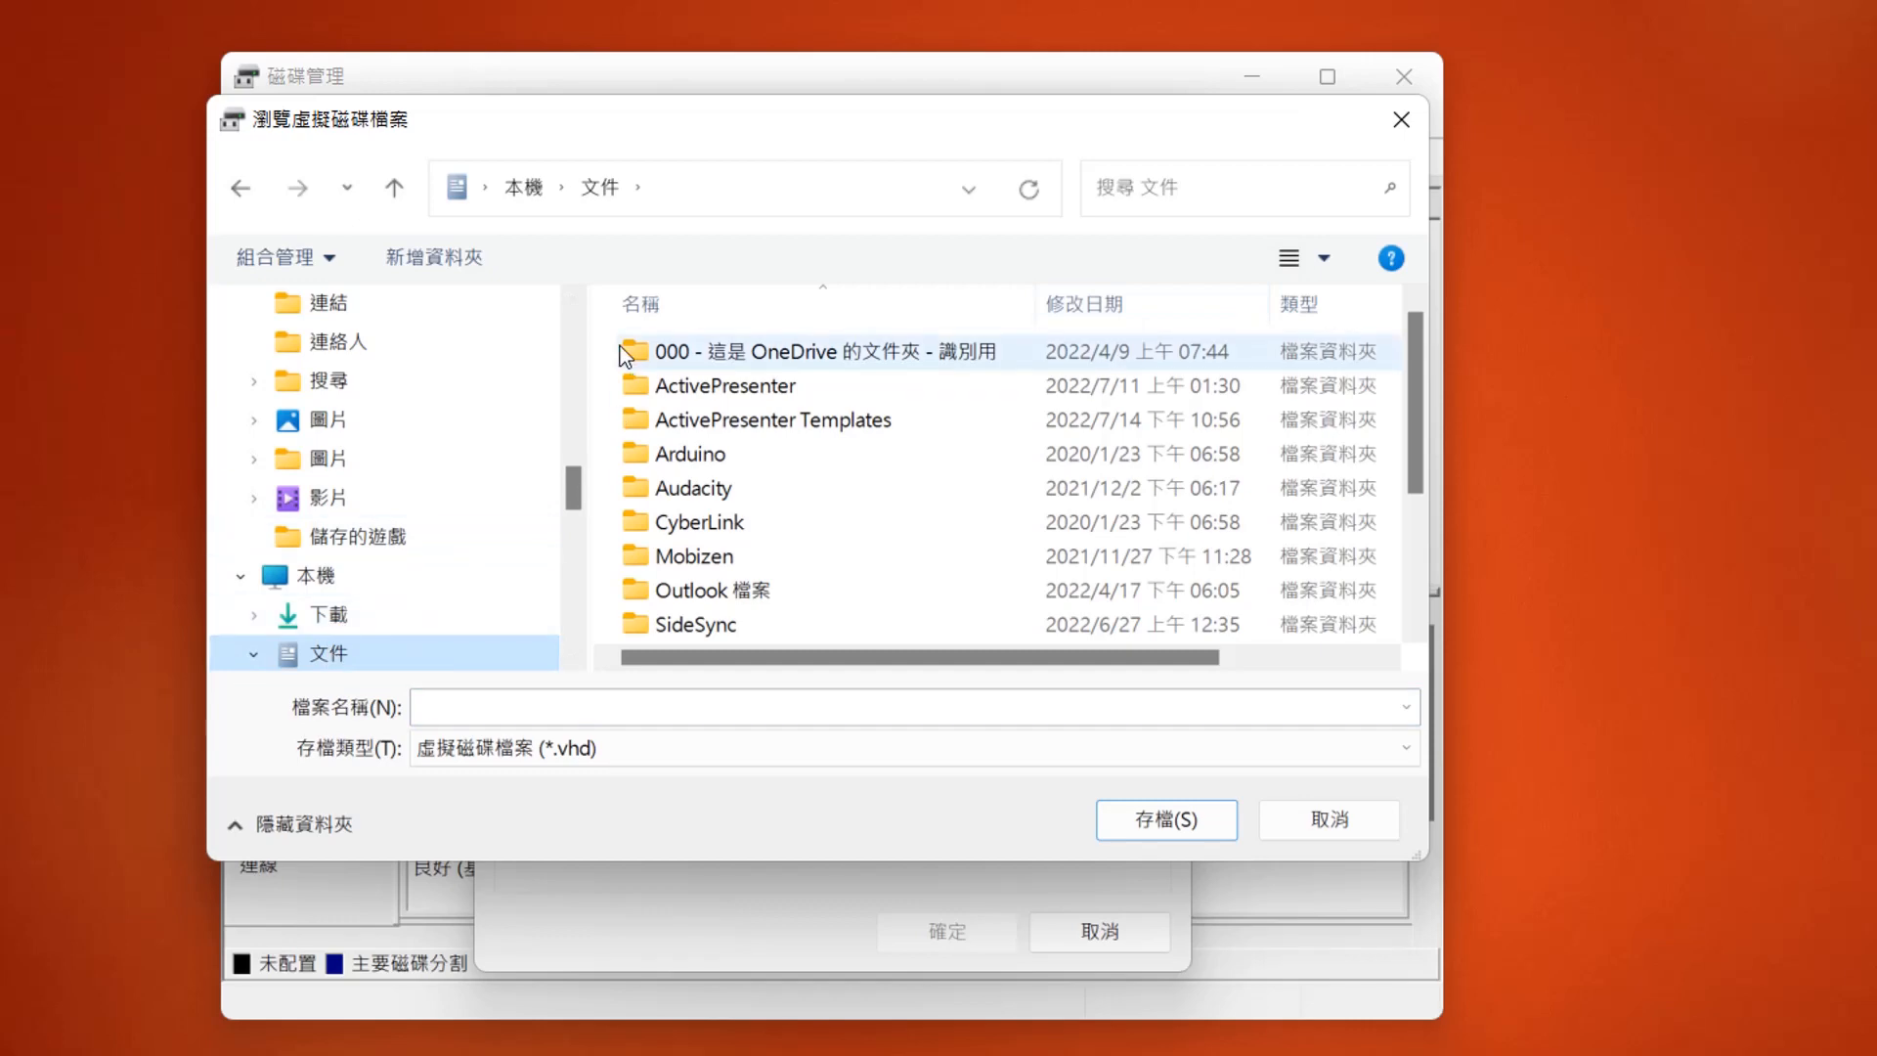
- Create a folder named "Virtual Disks" inside 文件 and open it
click(439, 261)
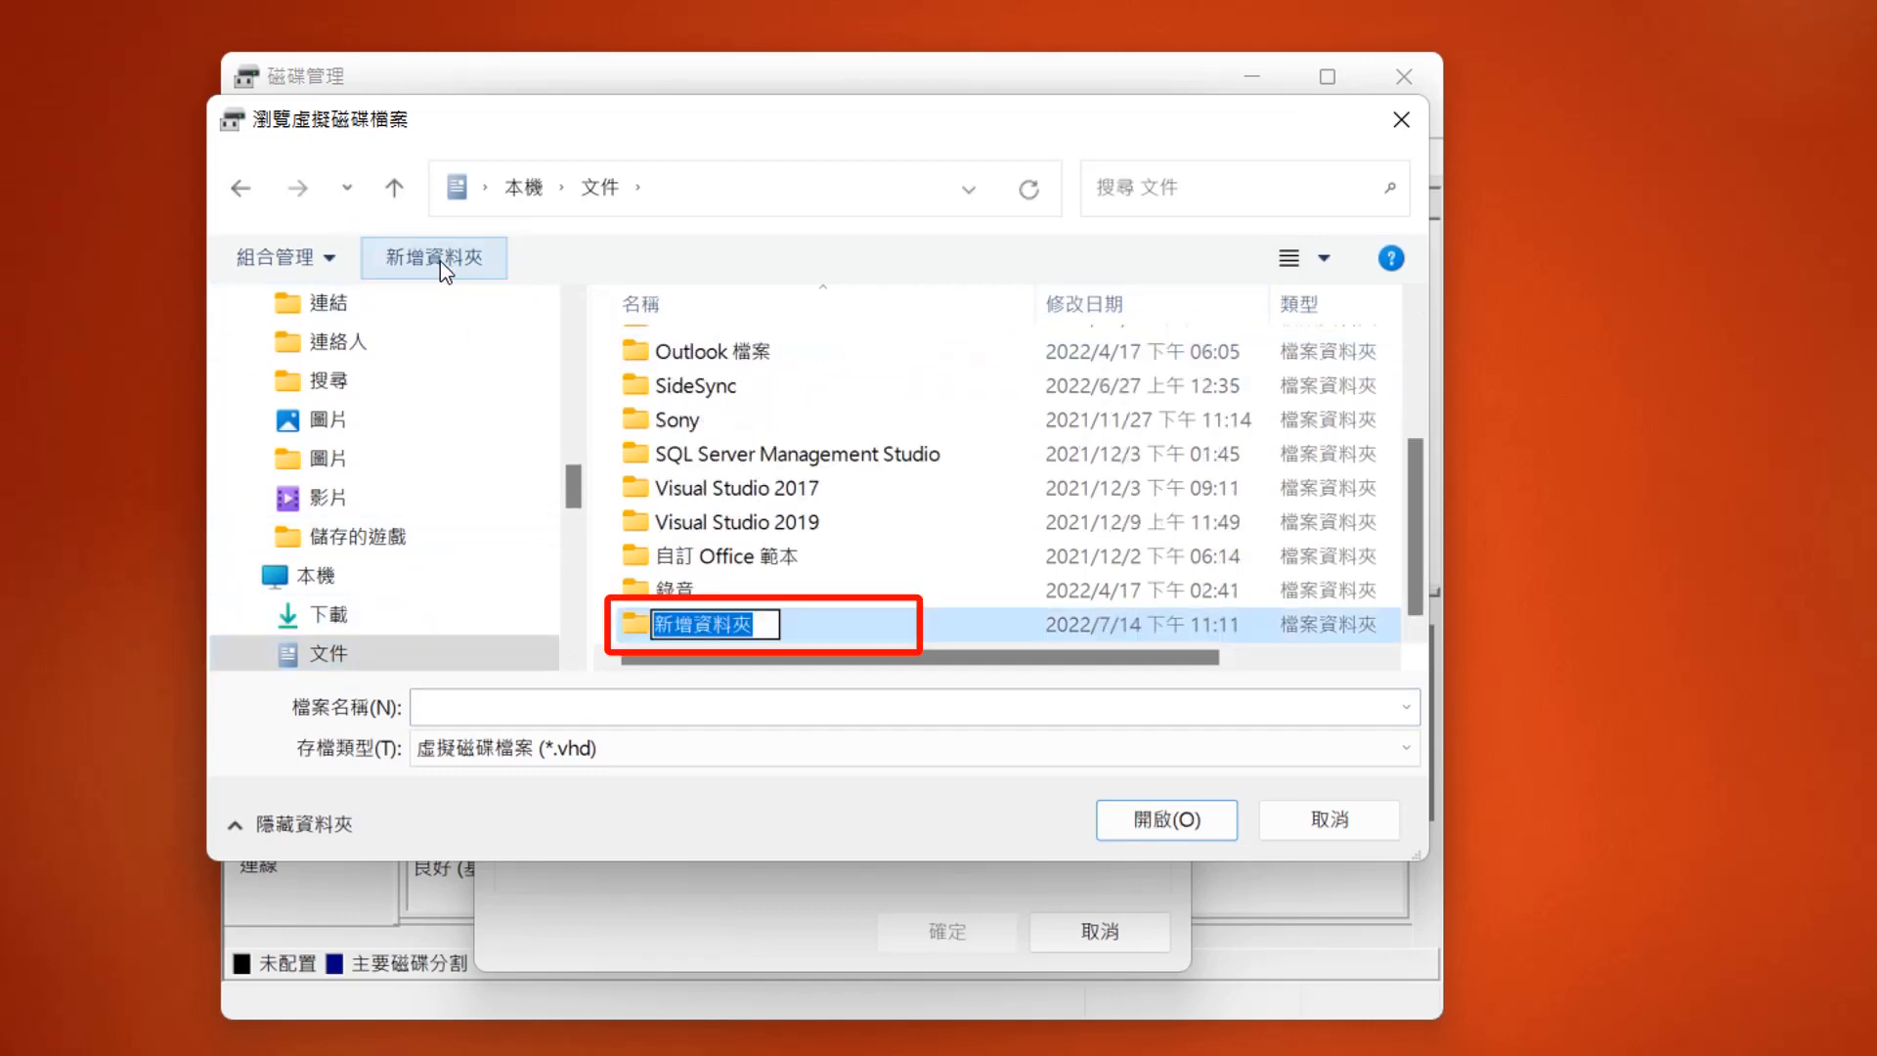
text(Virtual)
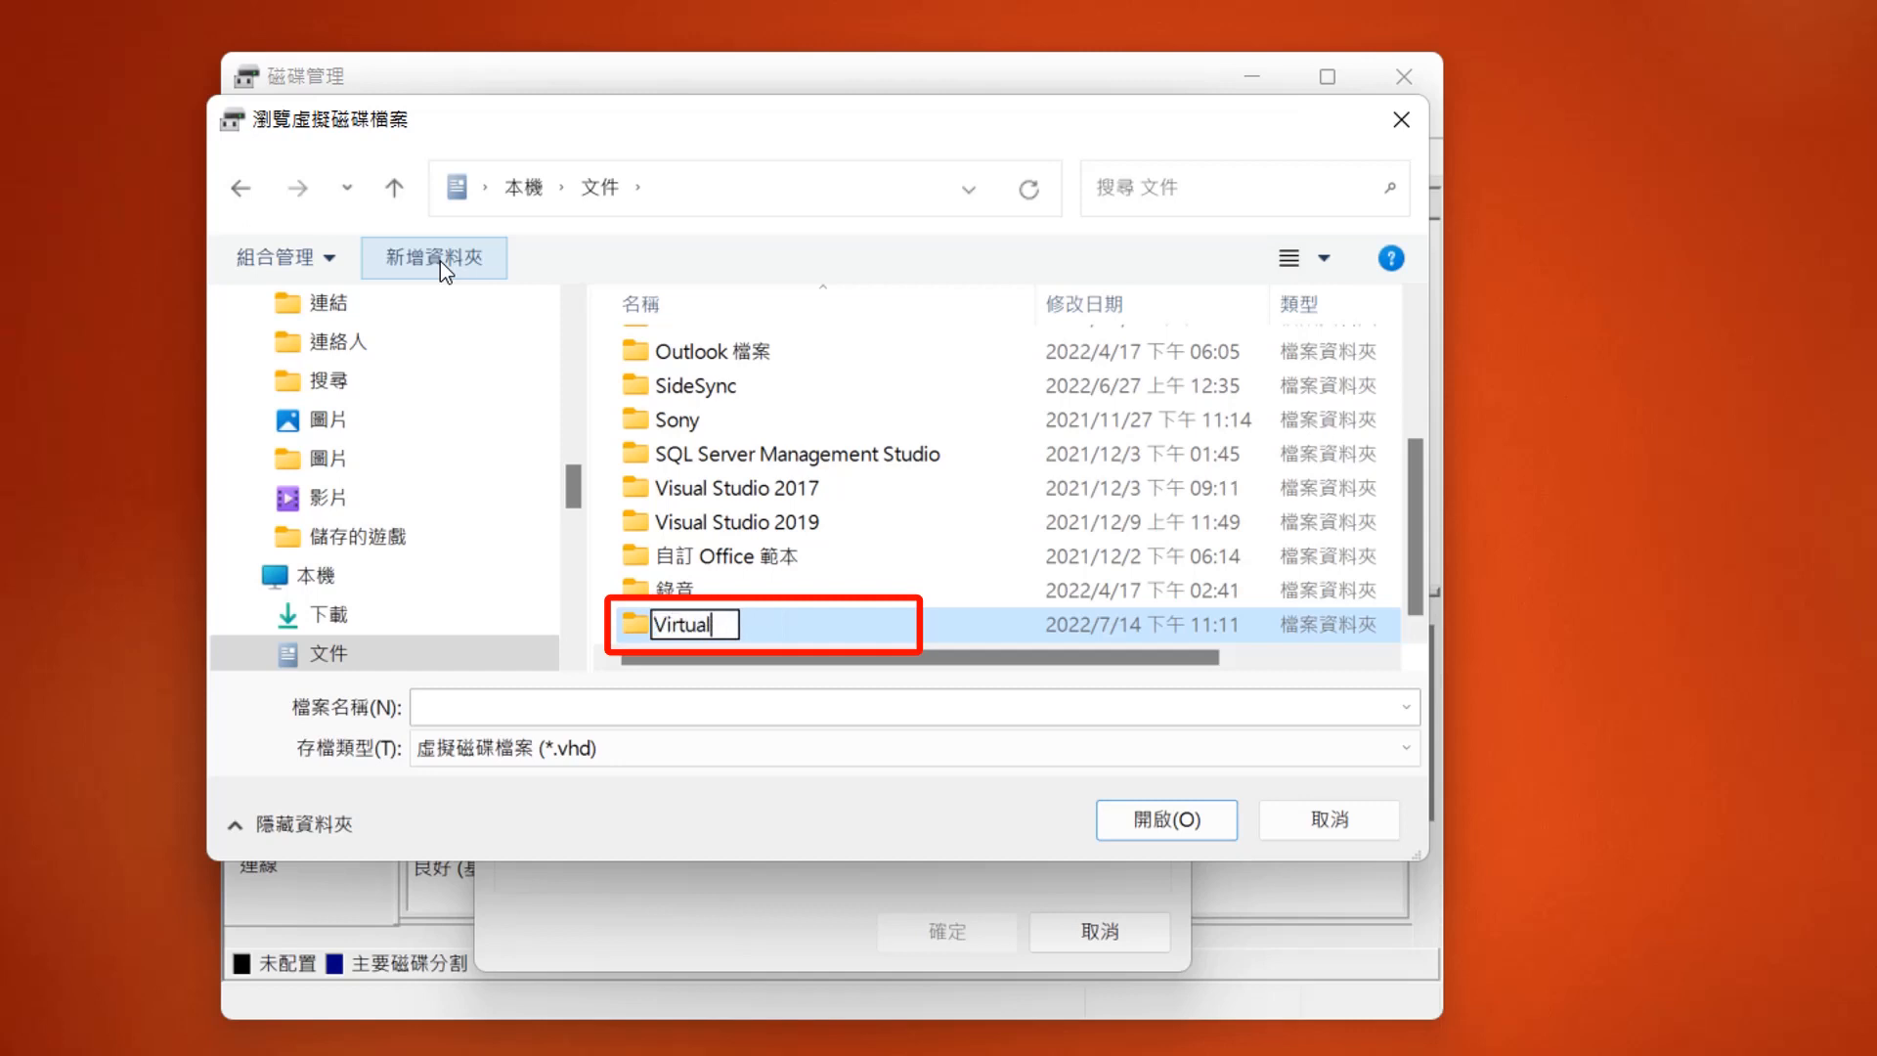
text( Disks)
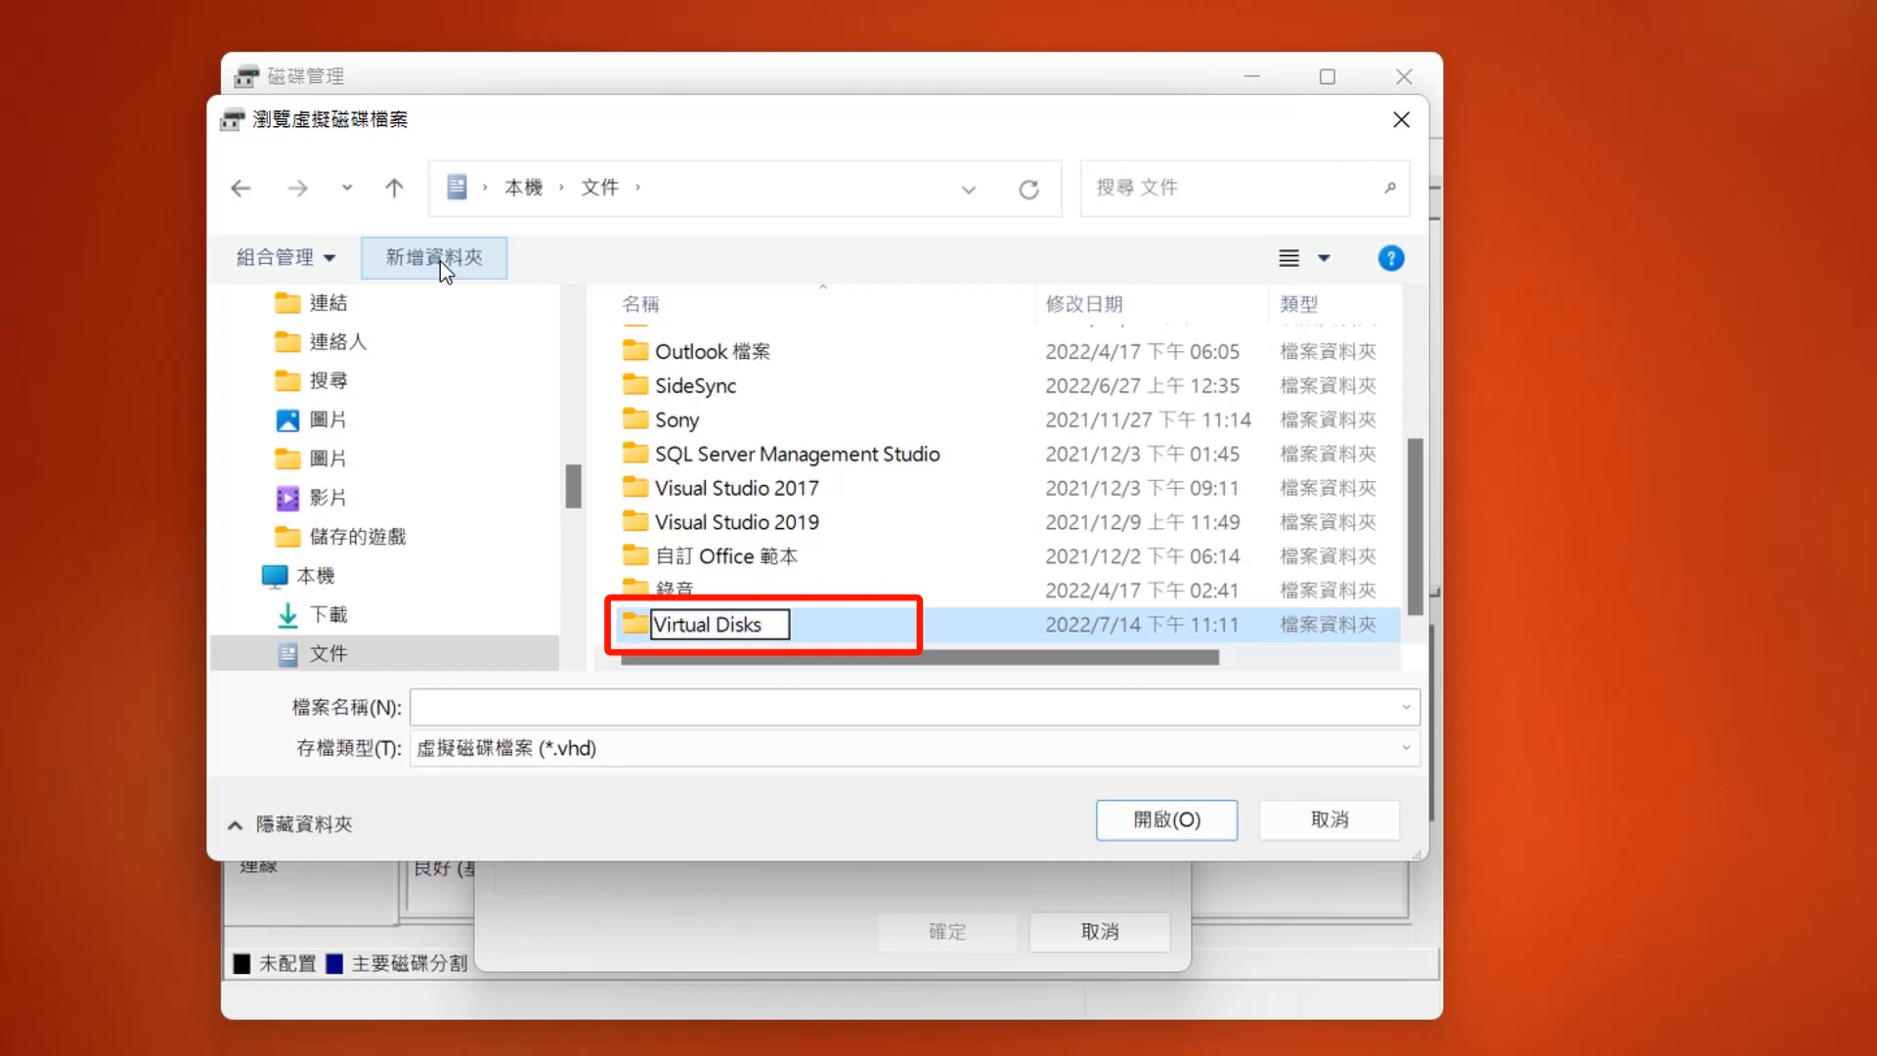
key(Return)
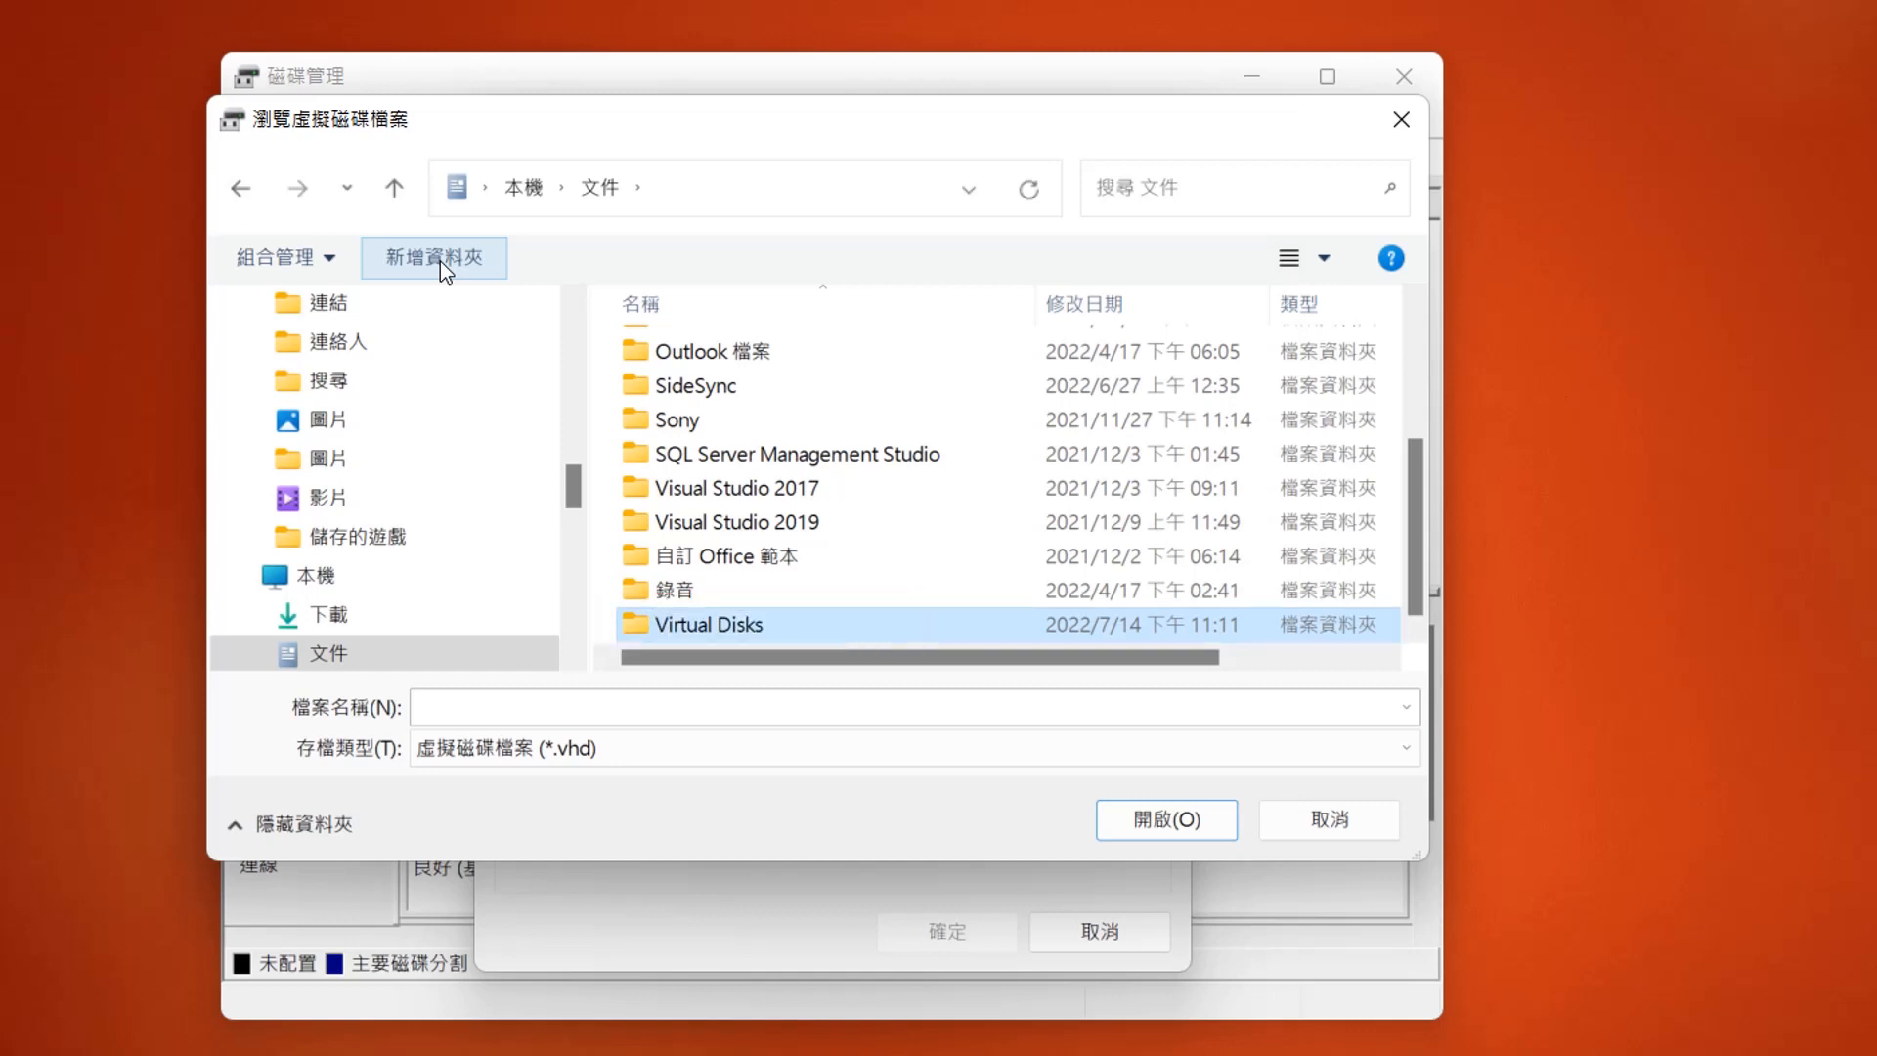
double_click(737, 626)
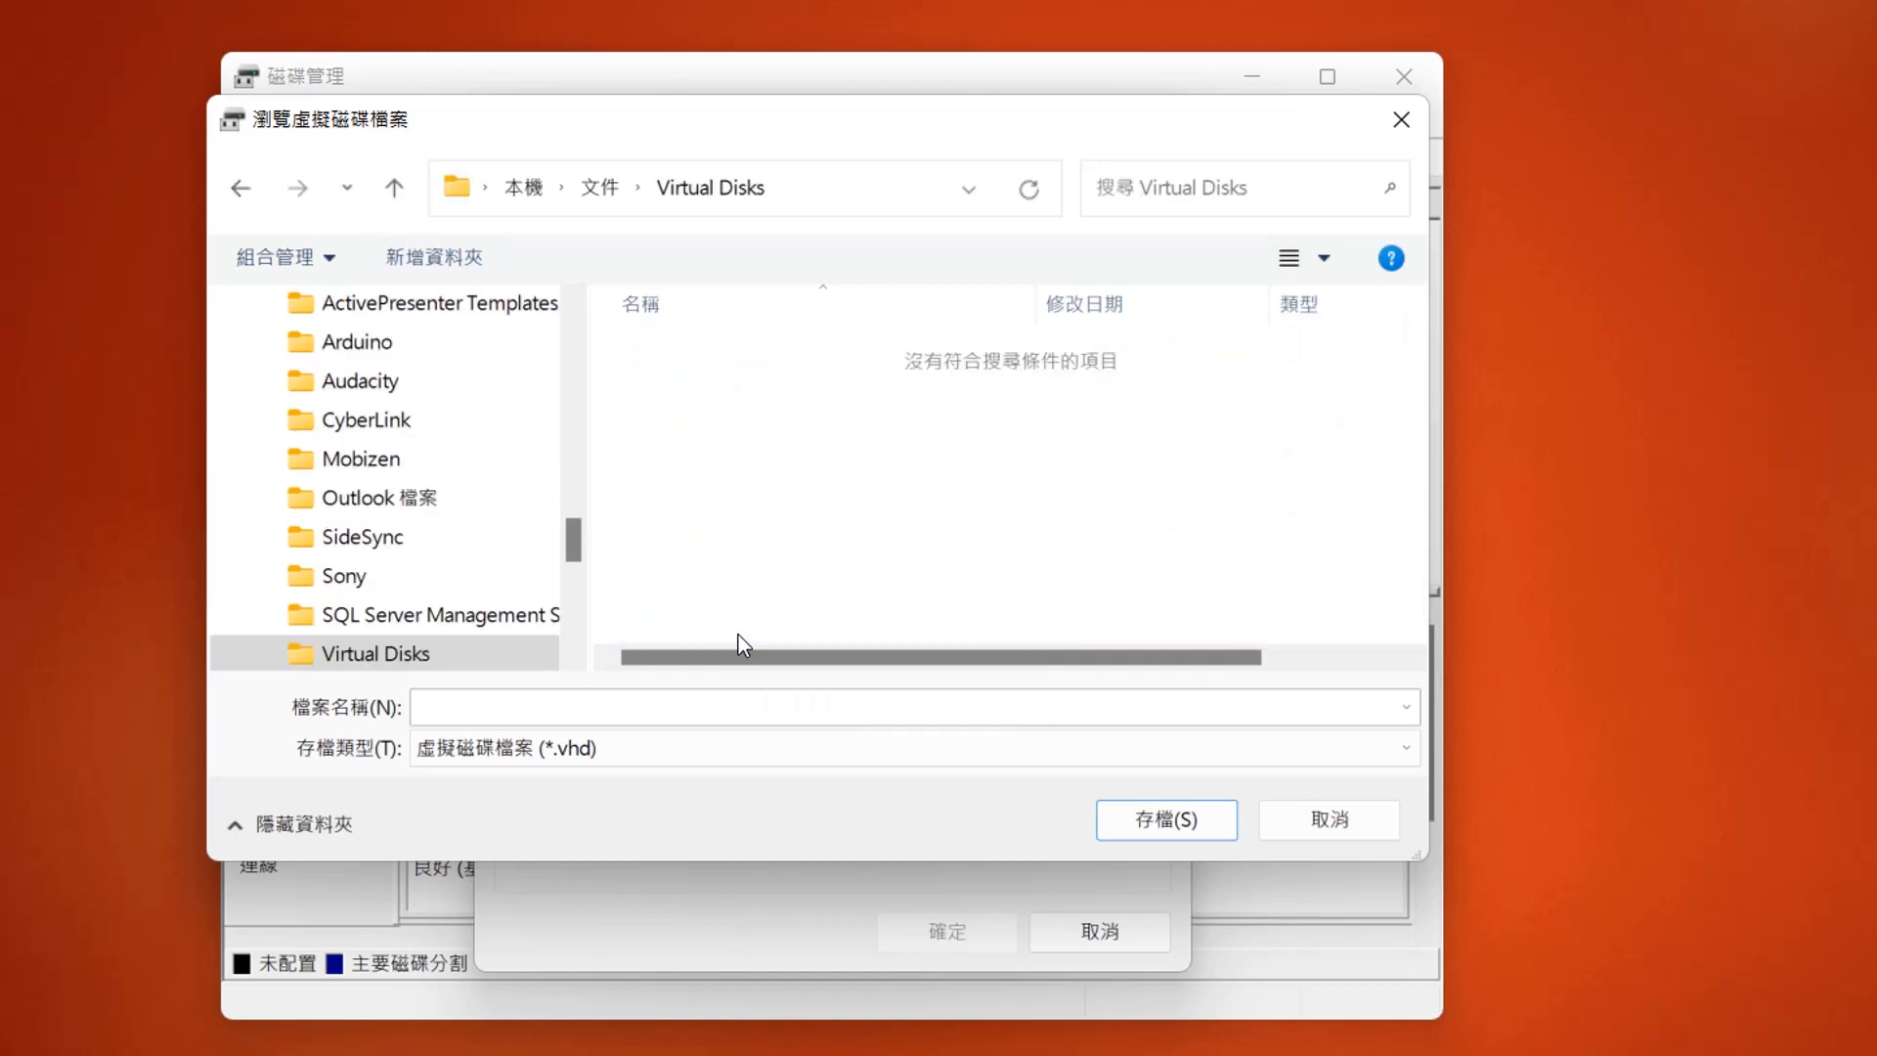
- Save the virtual disk file in the Virtual Disks folder under the name "Data Disk"
click(557, 714)
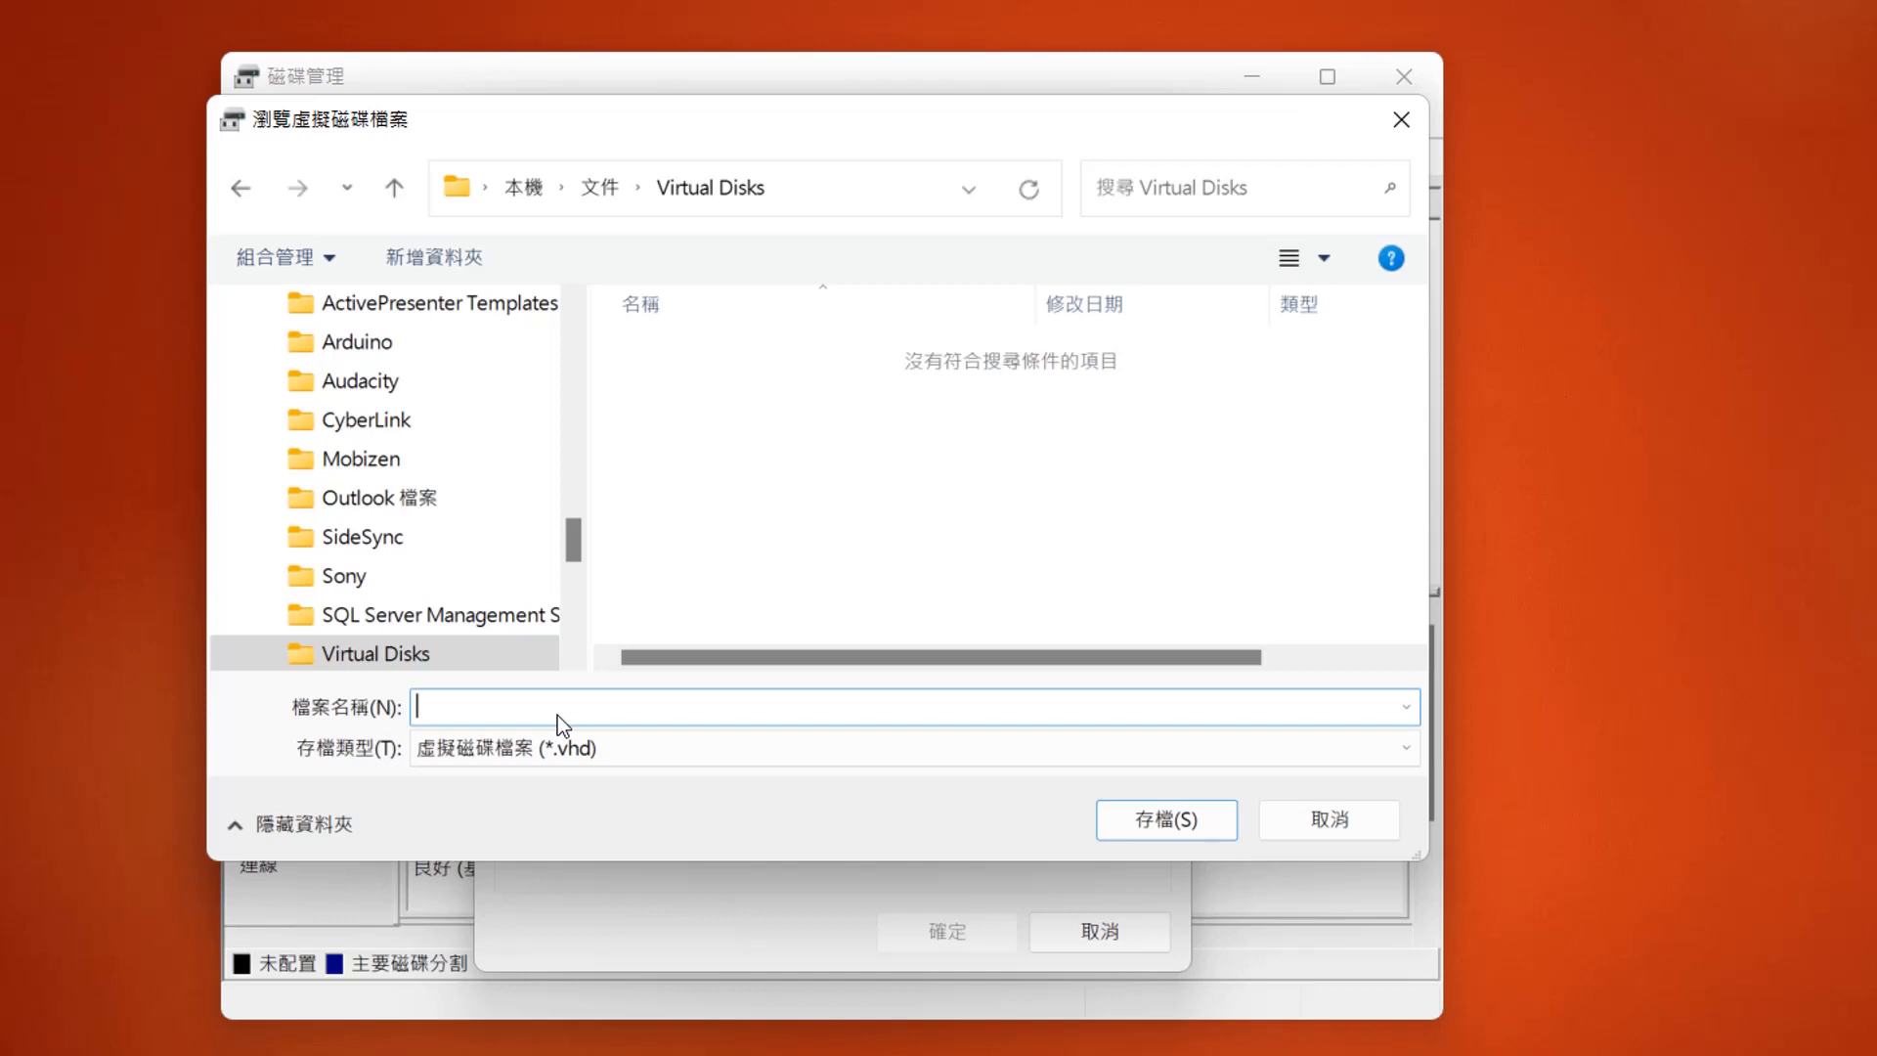
text(Data Disk)
click(1181, 826)
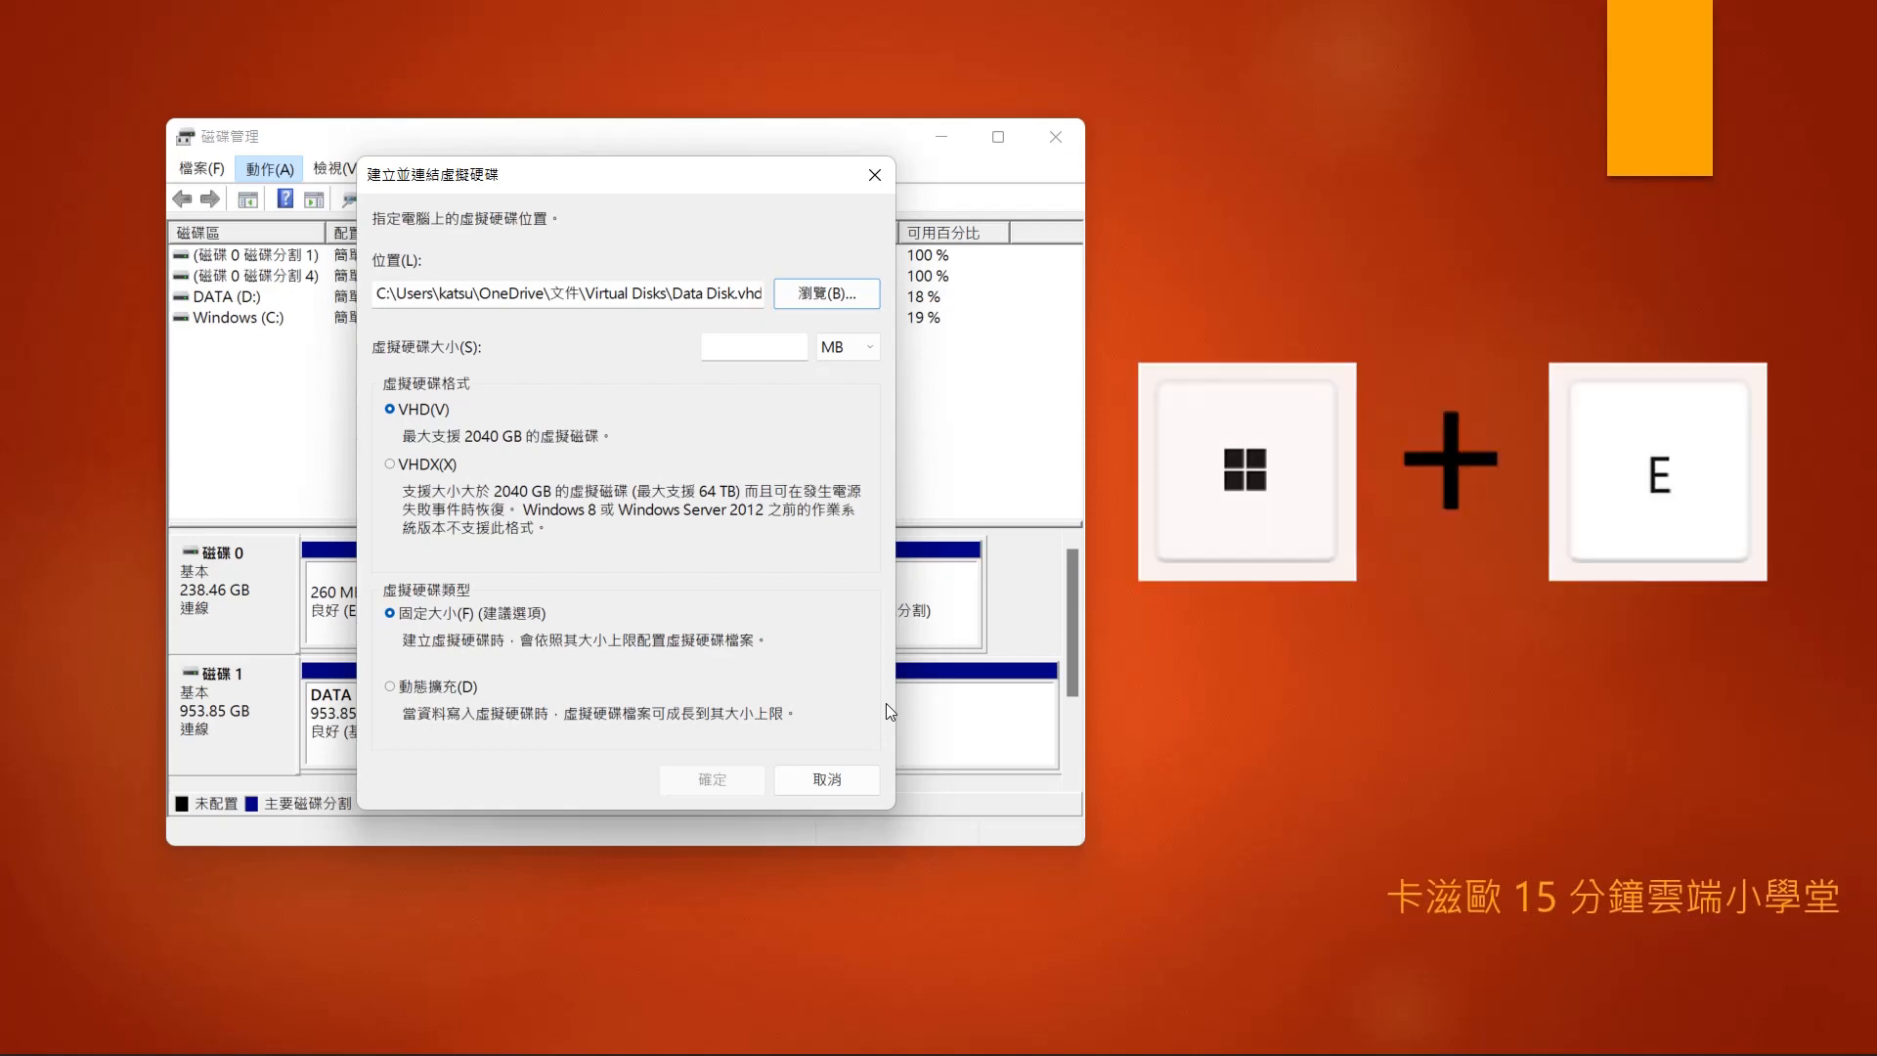
- Check the free space of the Windows (C:) drive in its properties through File Explorer, and close both windows
key(super+e)
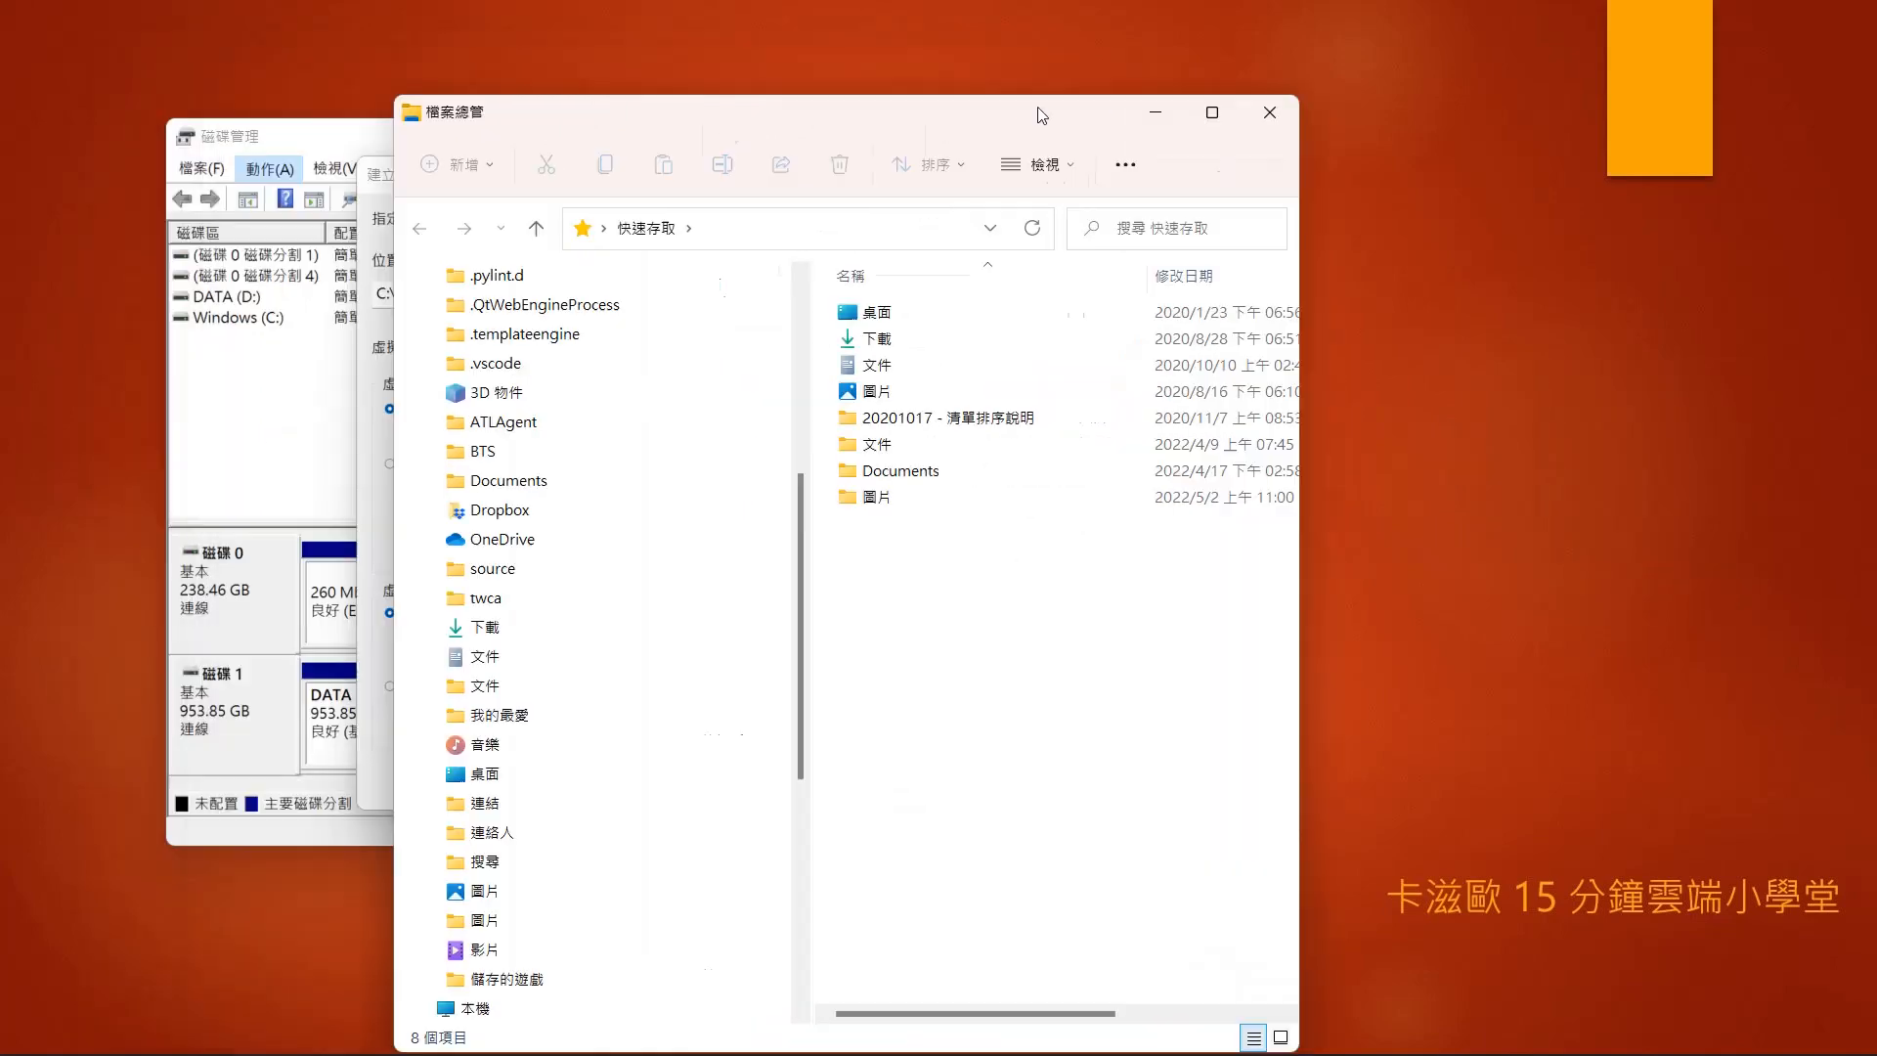
drag(1042, 115, 1564, 48)
scroll(1094, 611, down, 3)
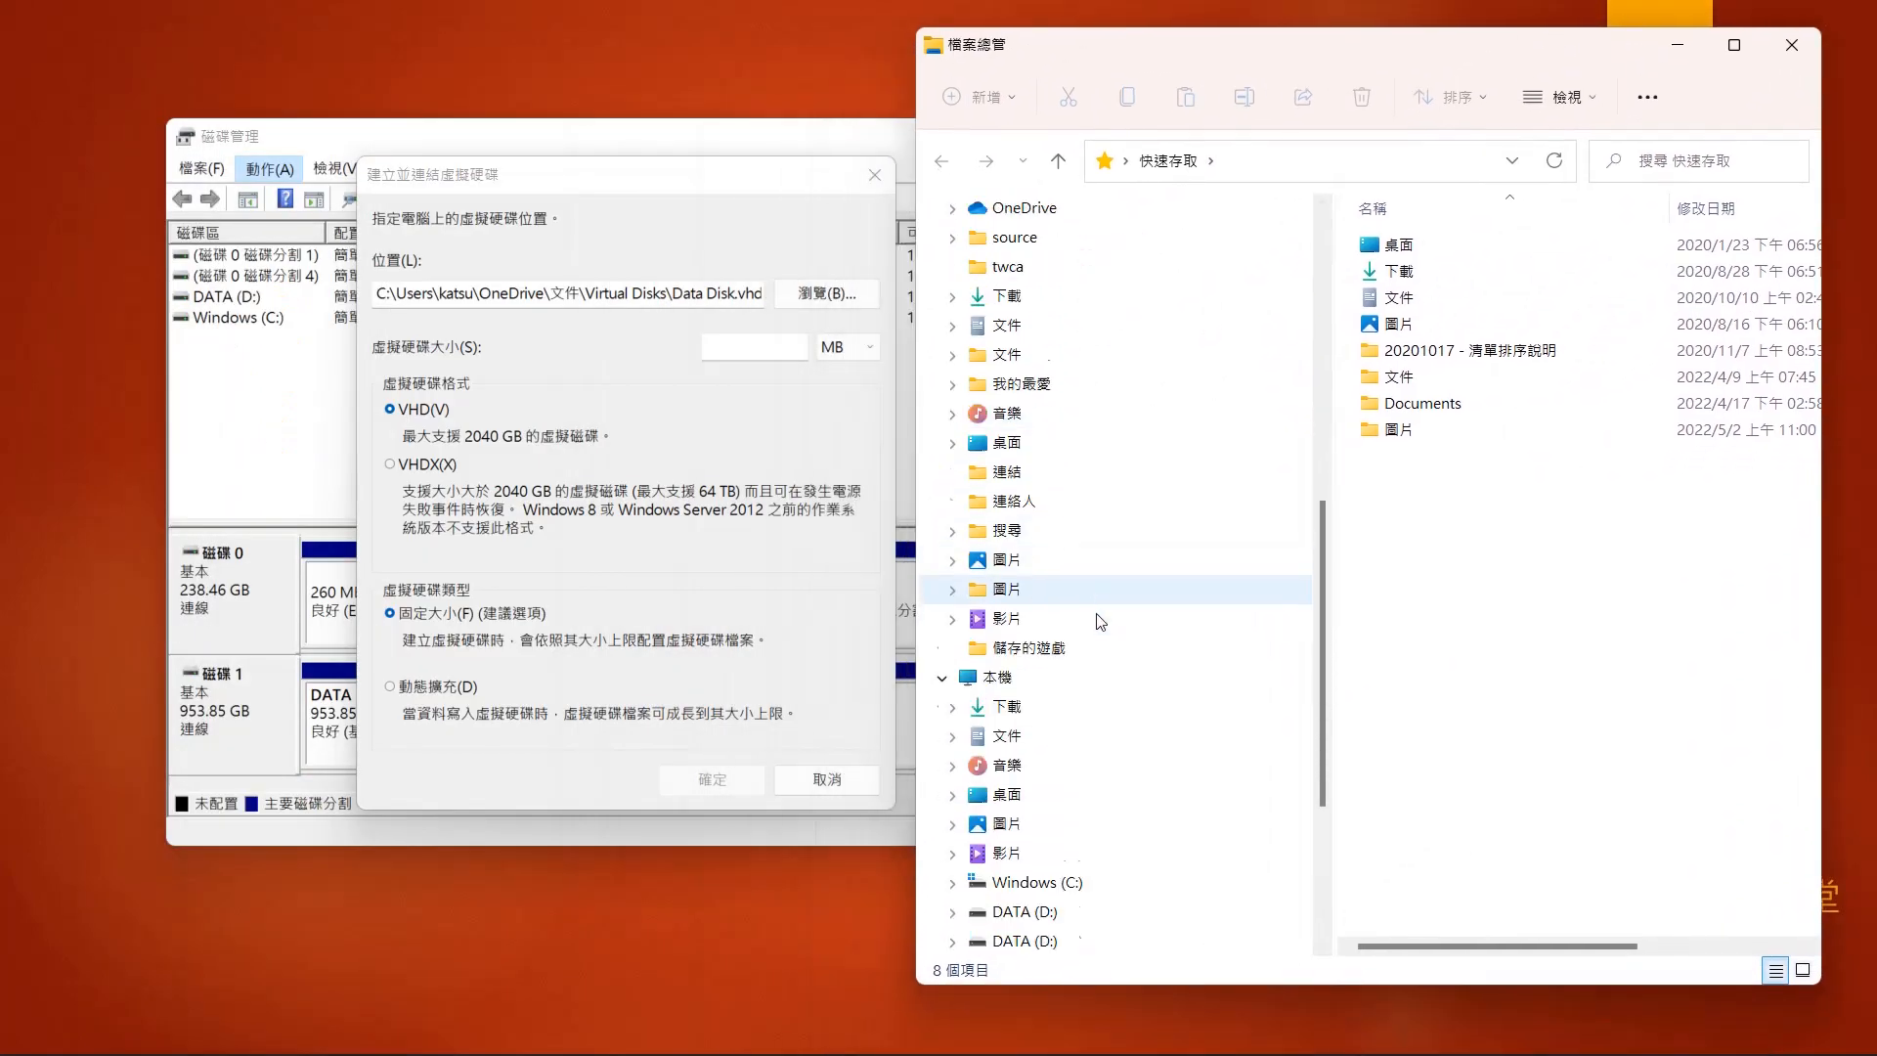
scroll(1098, 621, down, 2)
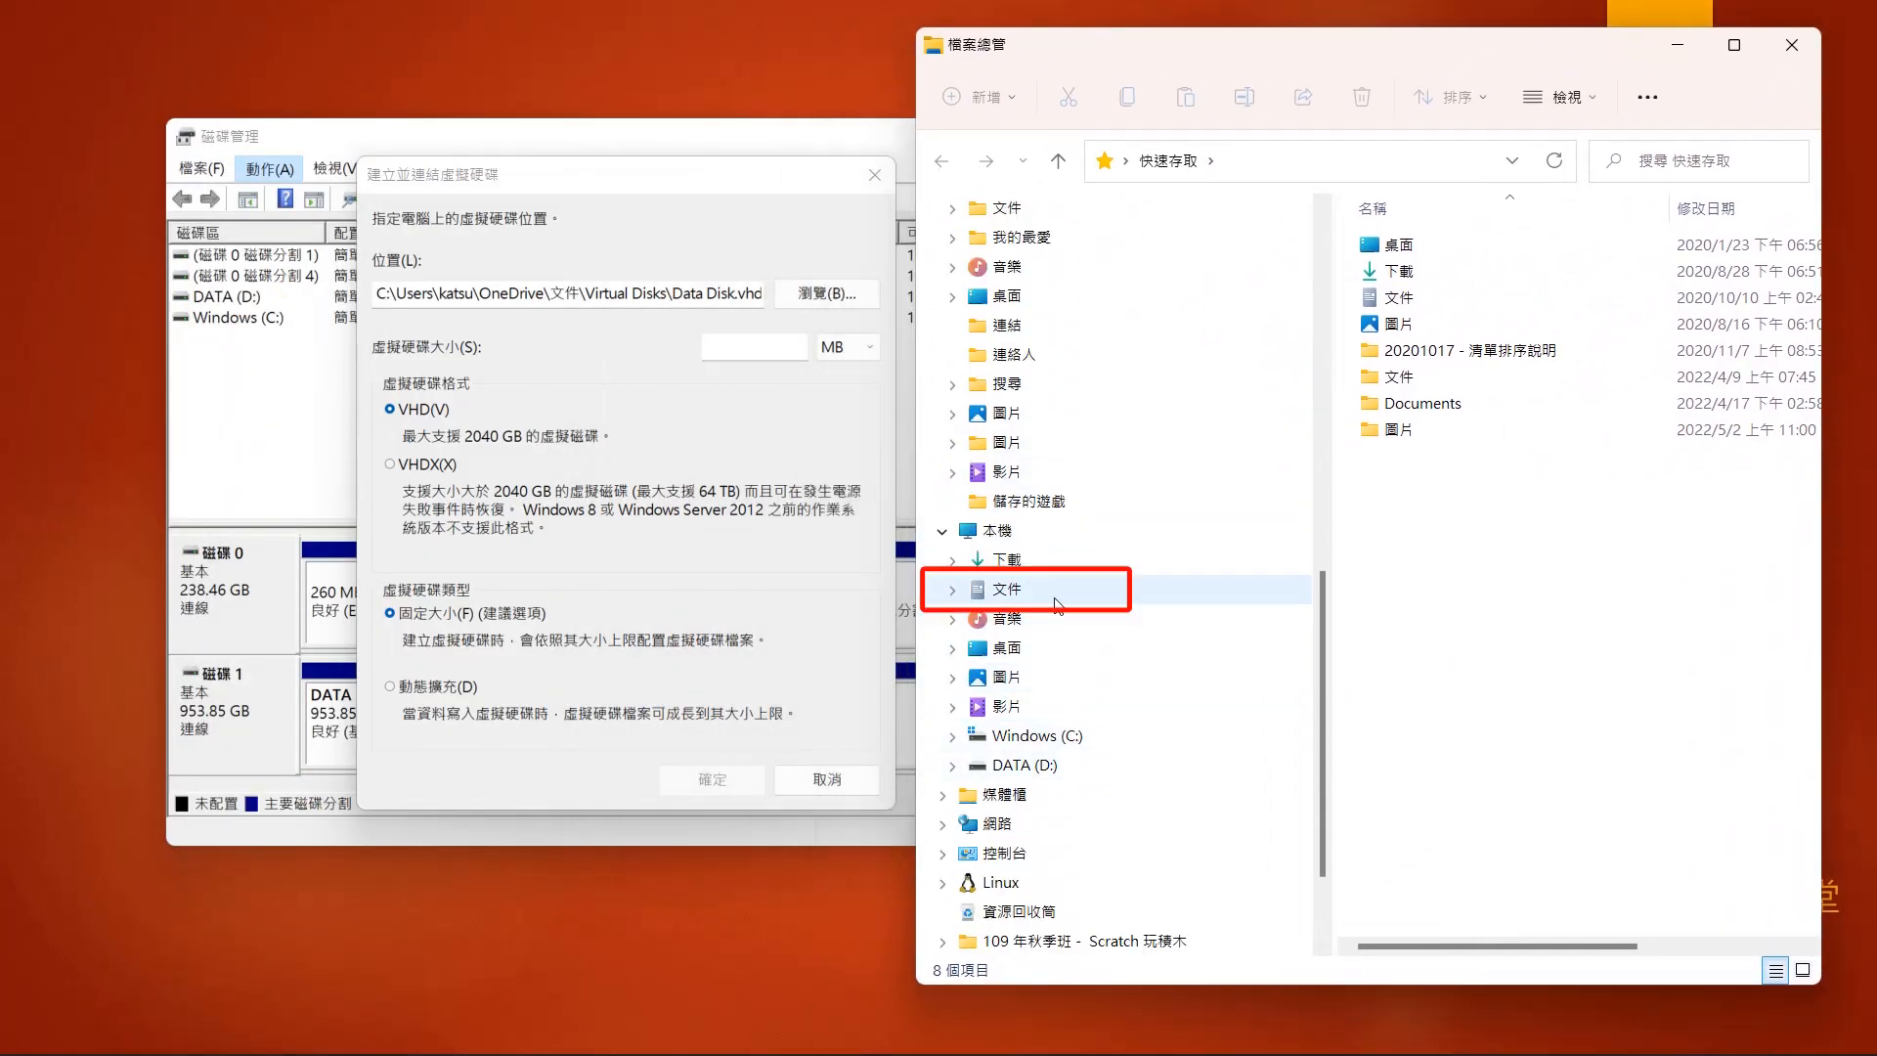
right_click(1083, 746)
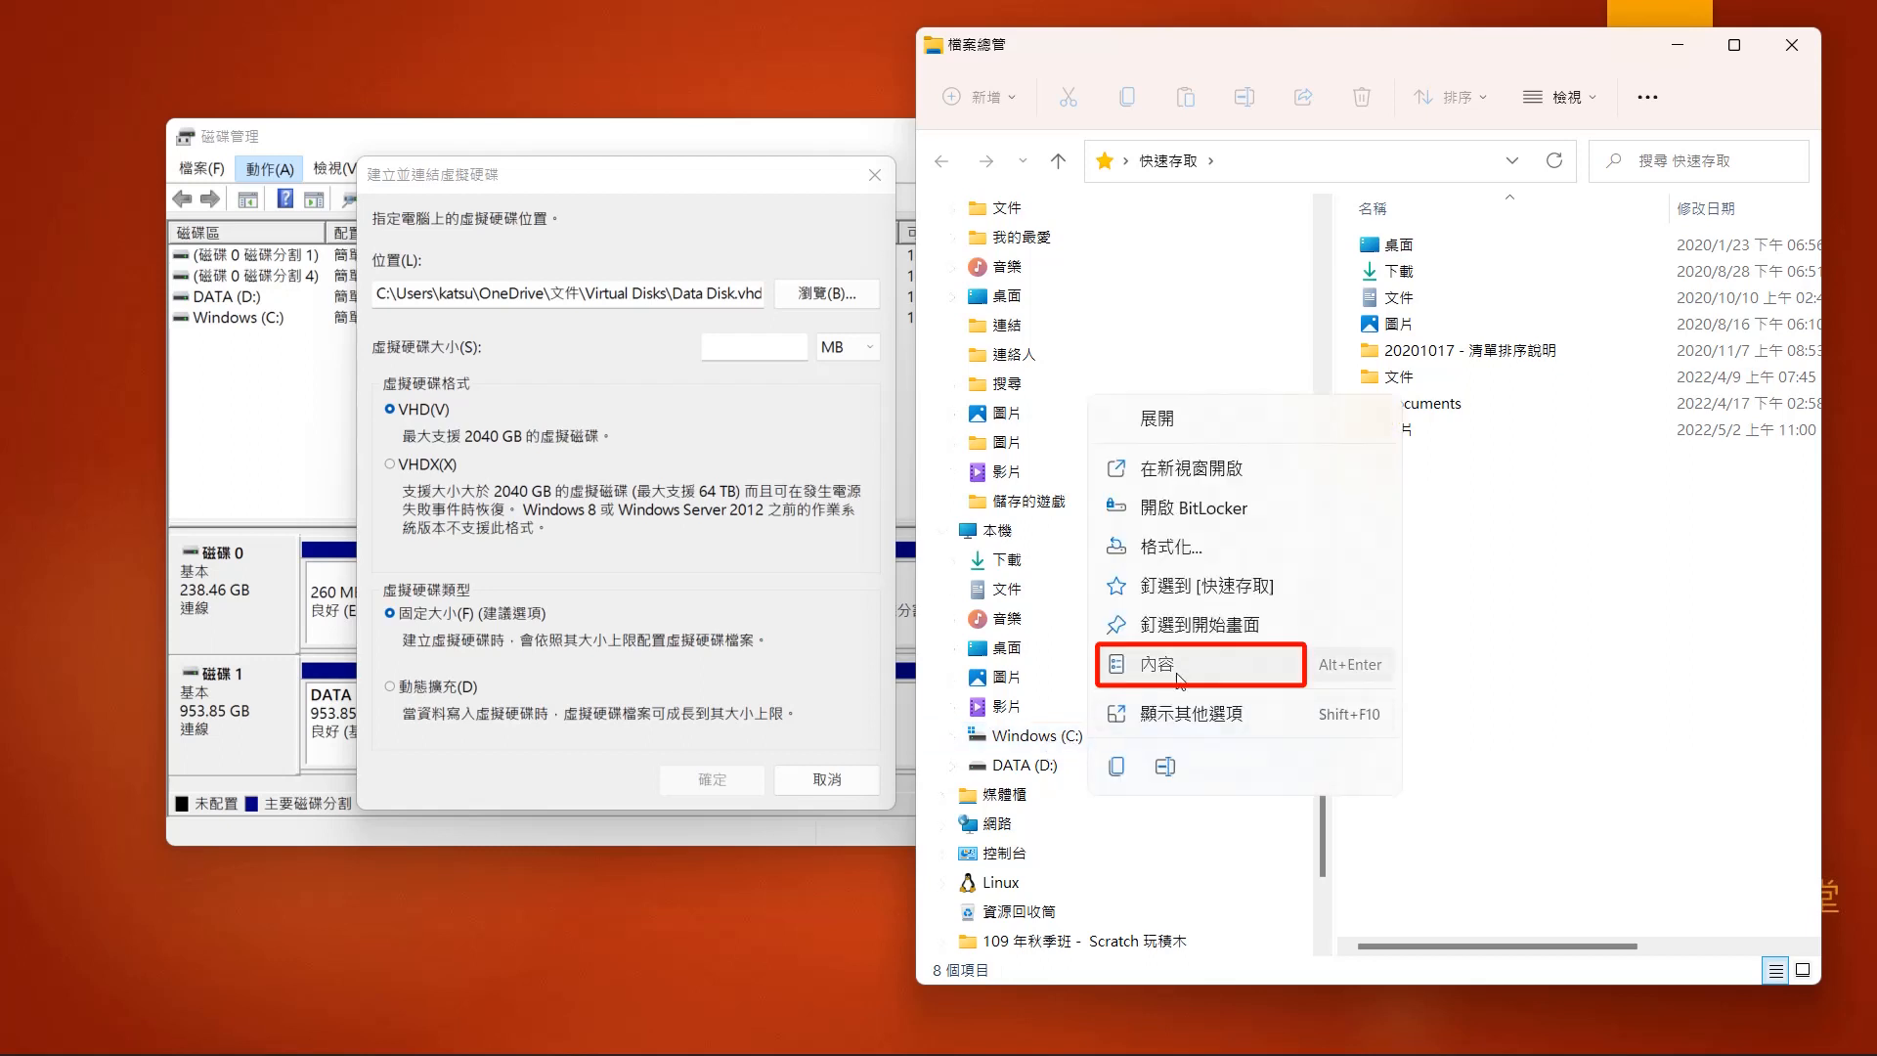
click(1157, 779)
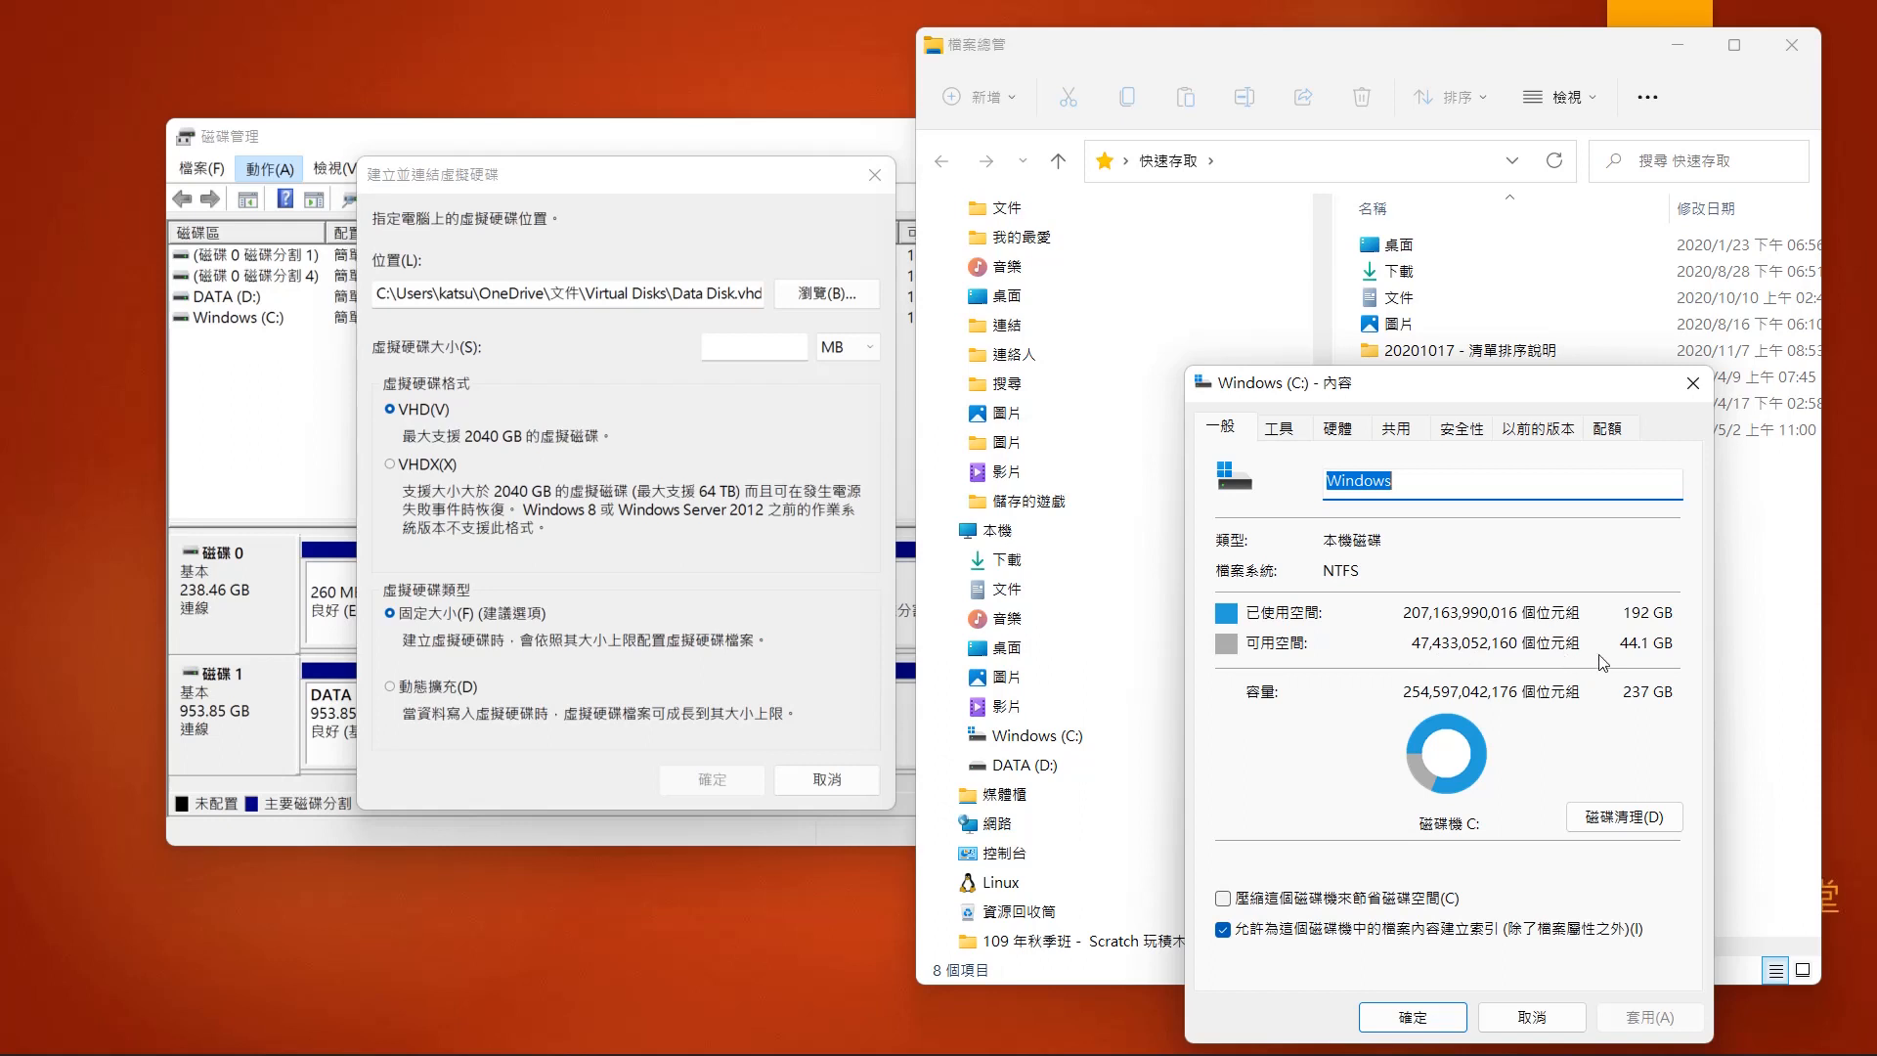
click(1453, 1014)
click(1791, 44)
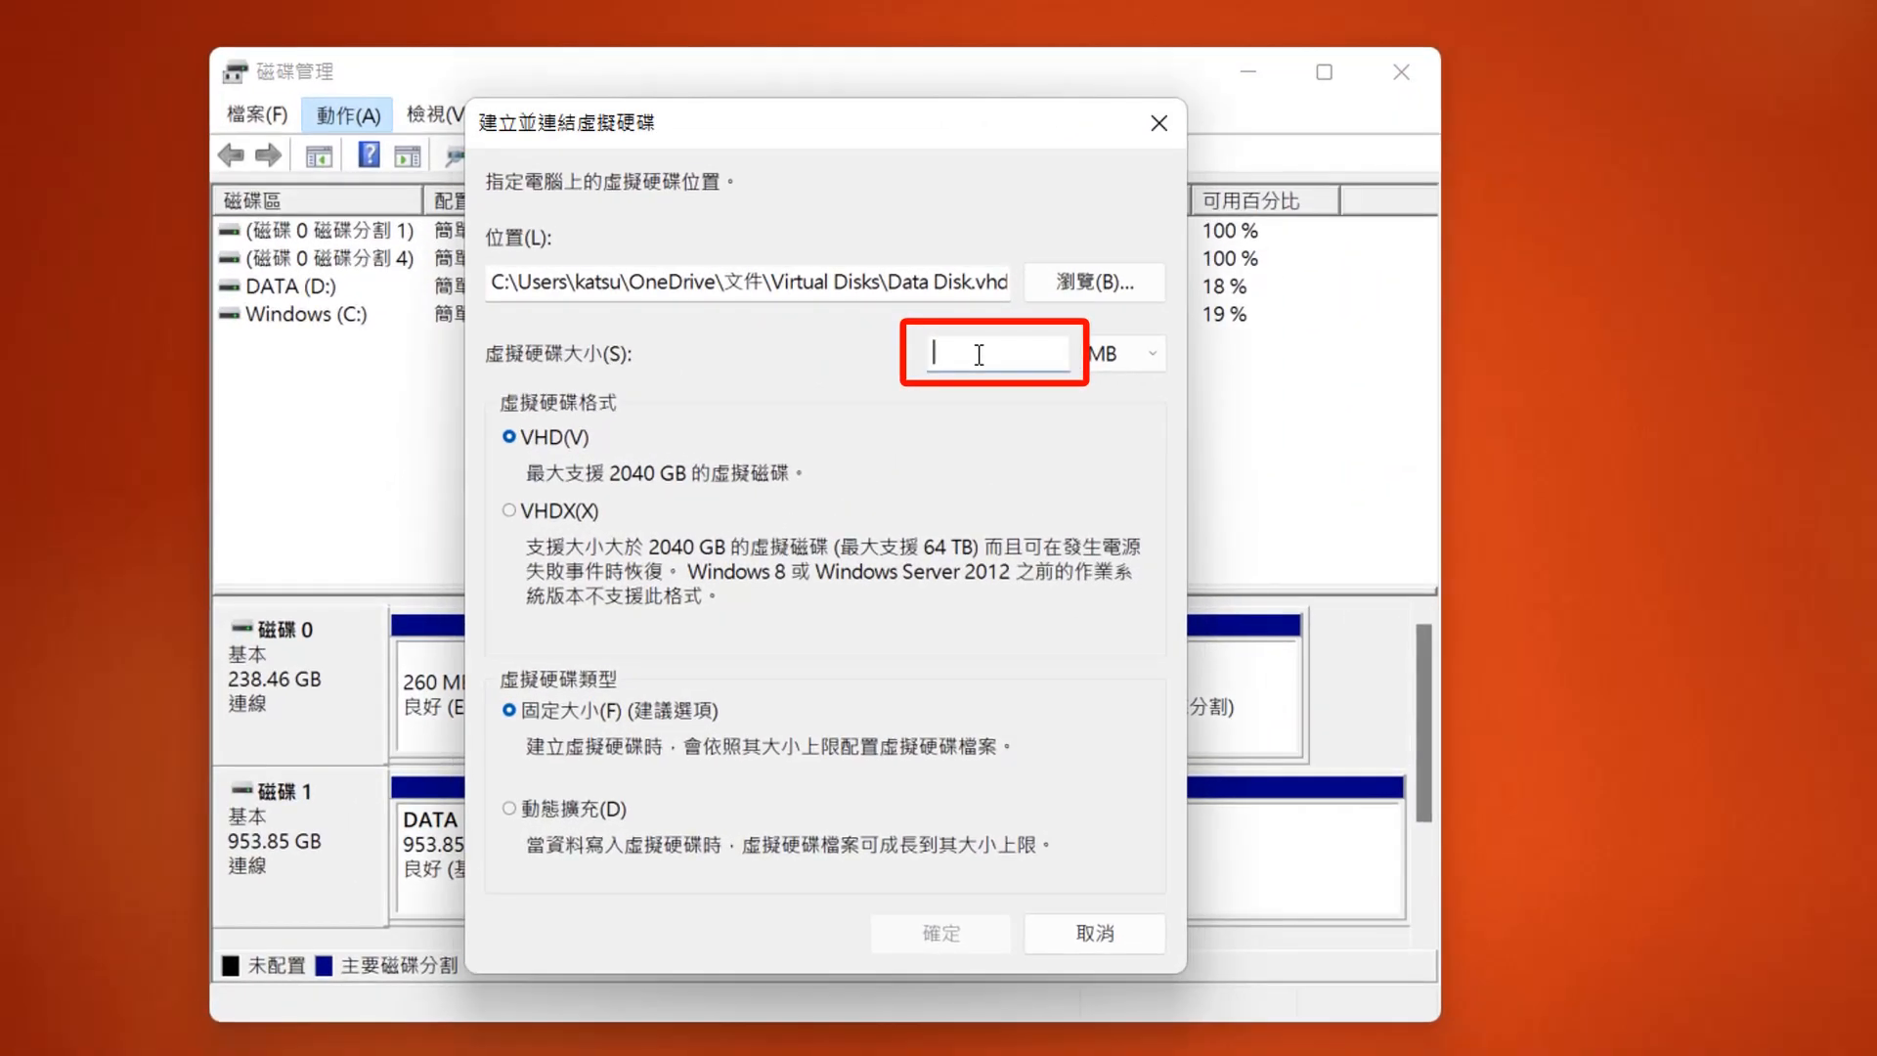
- Set the virtual hard disk size to 16 GB and create the disk with the VHD format and fixed size
click(800, 349)
text(16)
click(1156, 355)
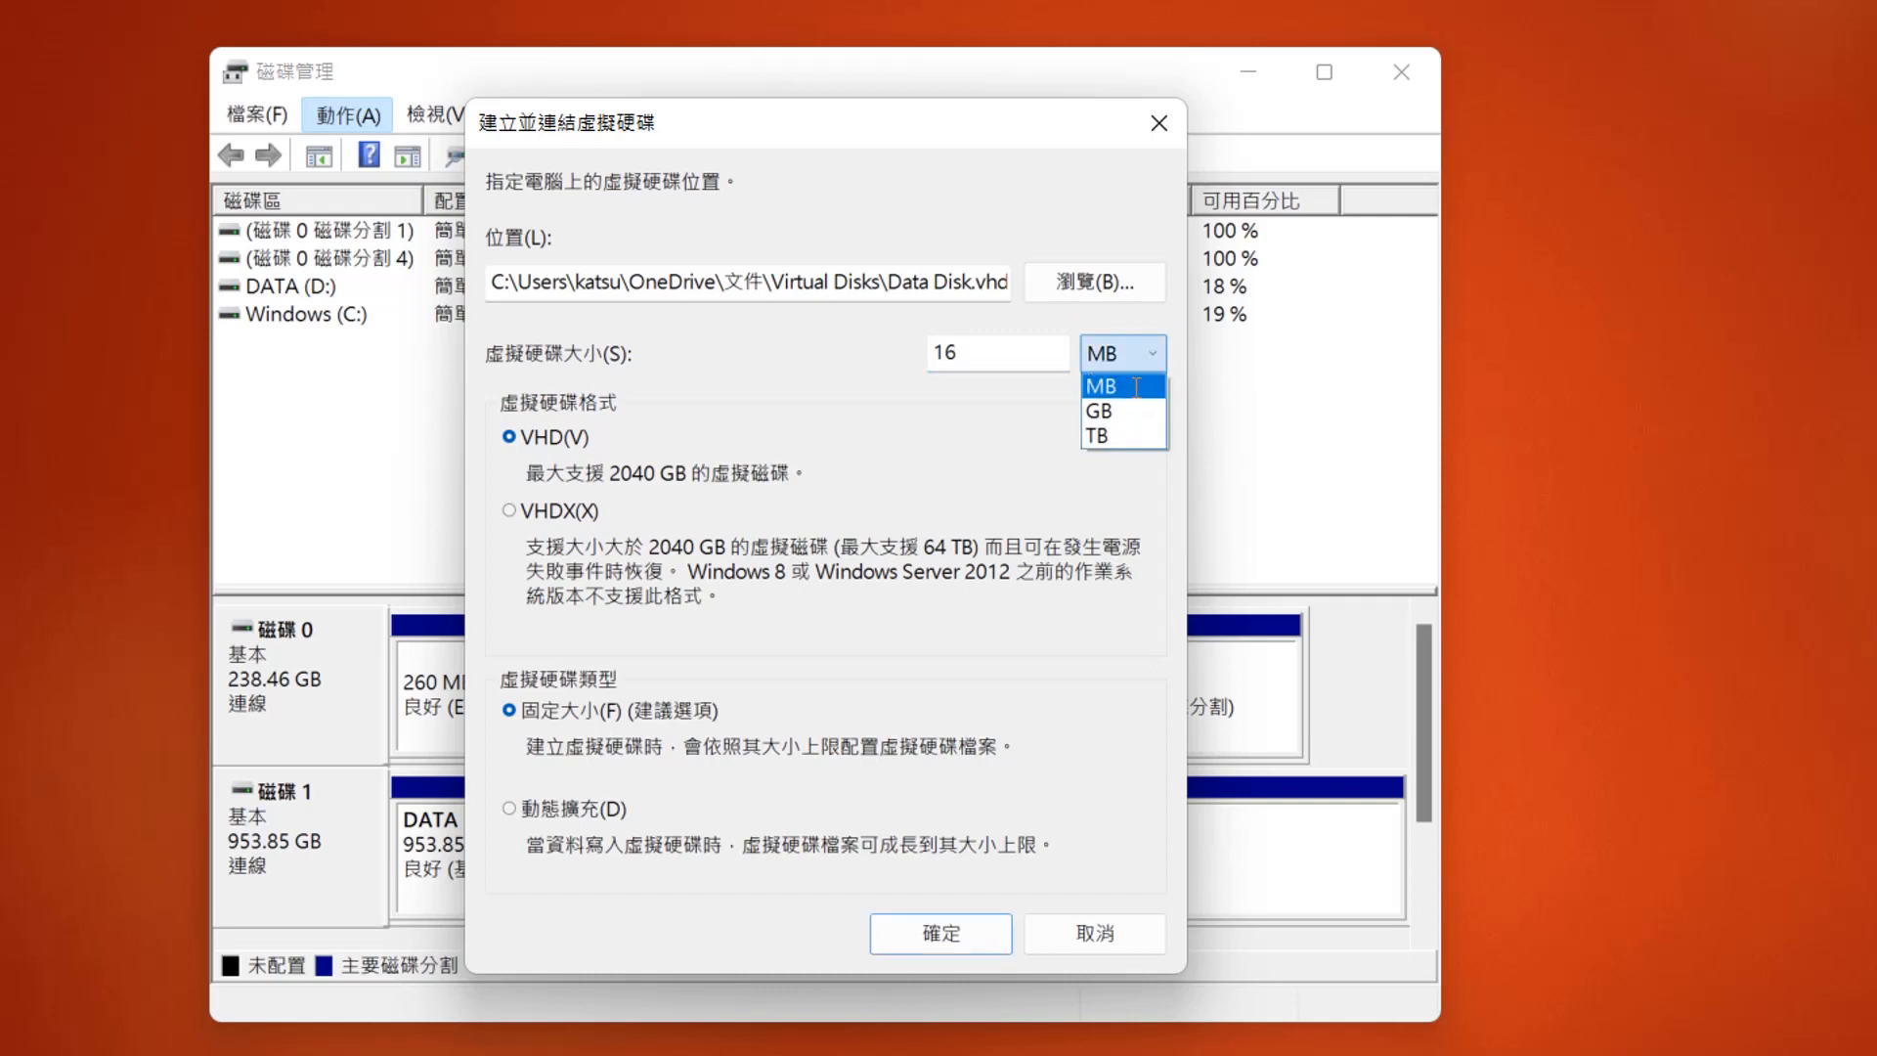
click(1123, 408)
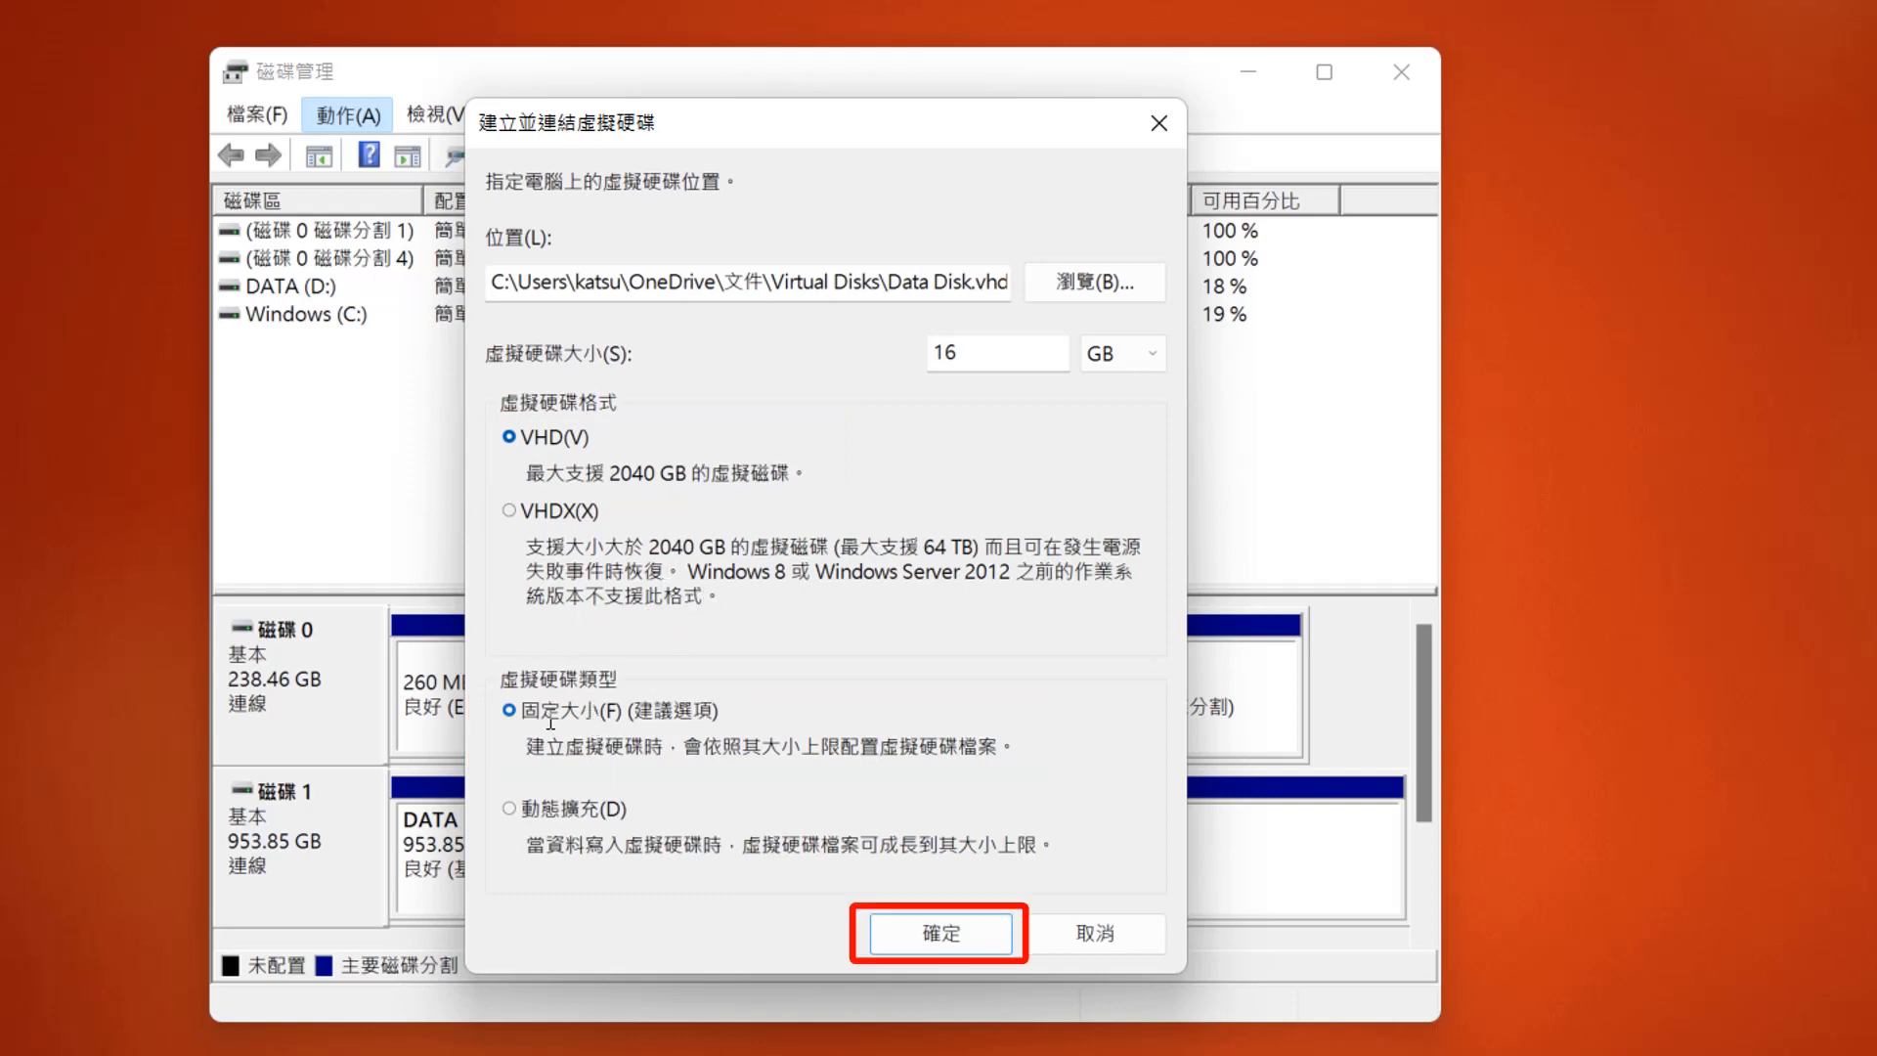
click(927, 933)
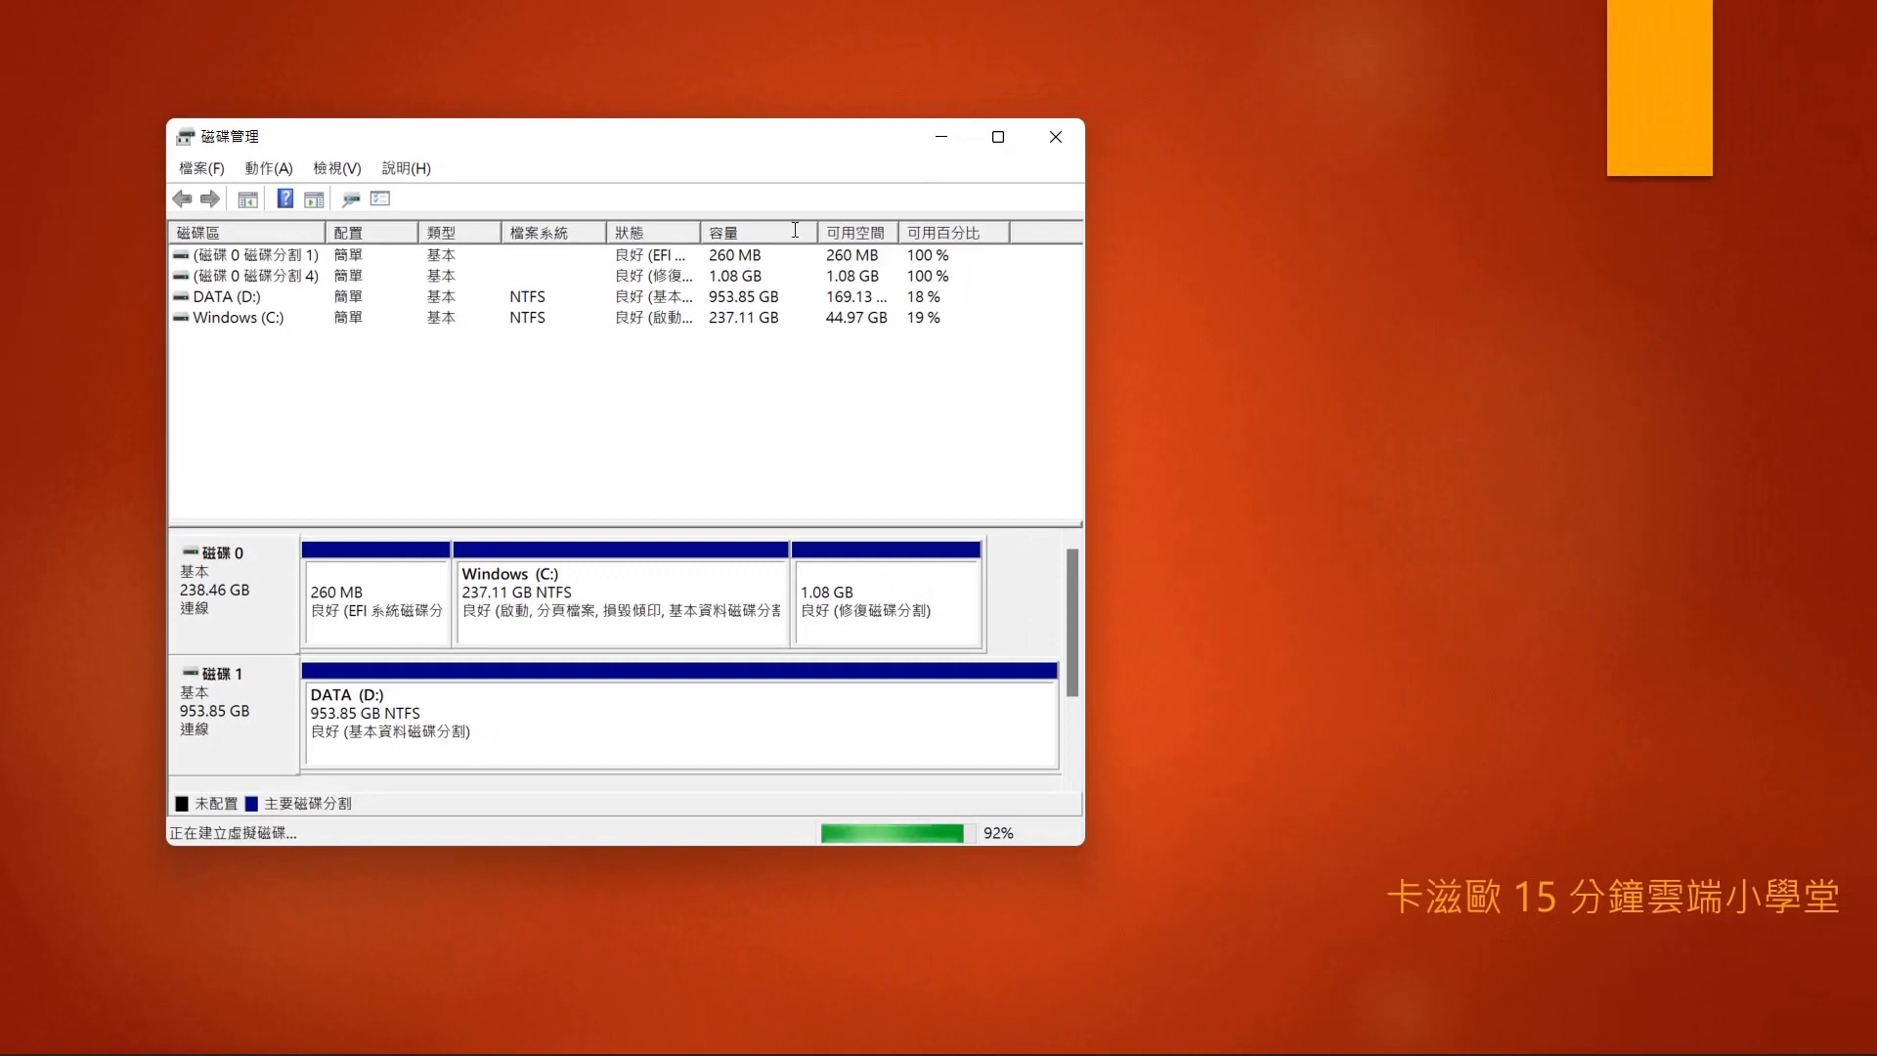
- Open File Explorer and arrange it side by side with Disk Management, enlarging both windows to show all the disks
click(1004, 138)
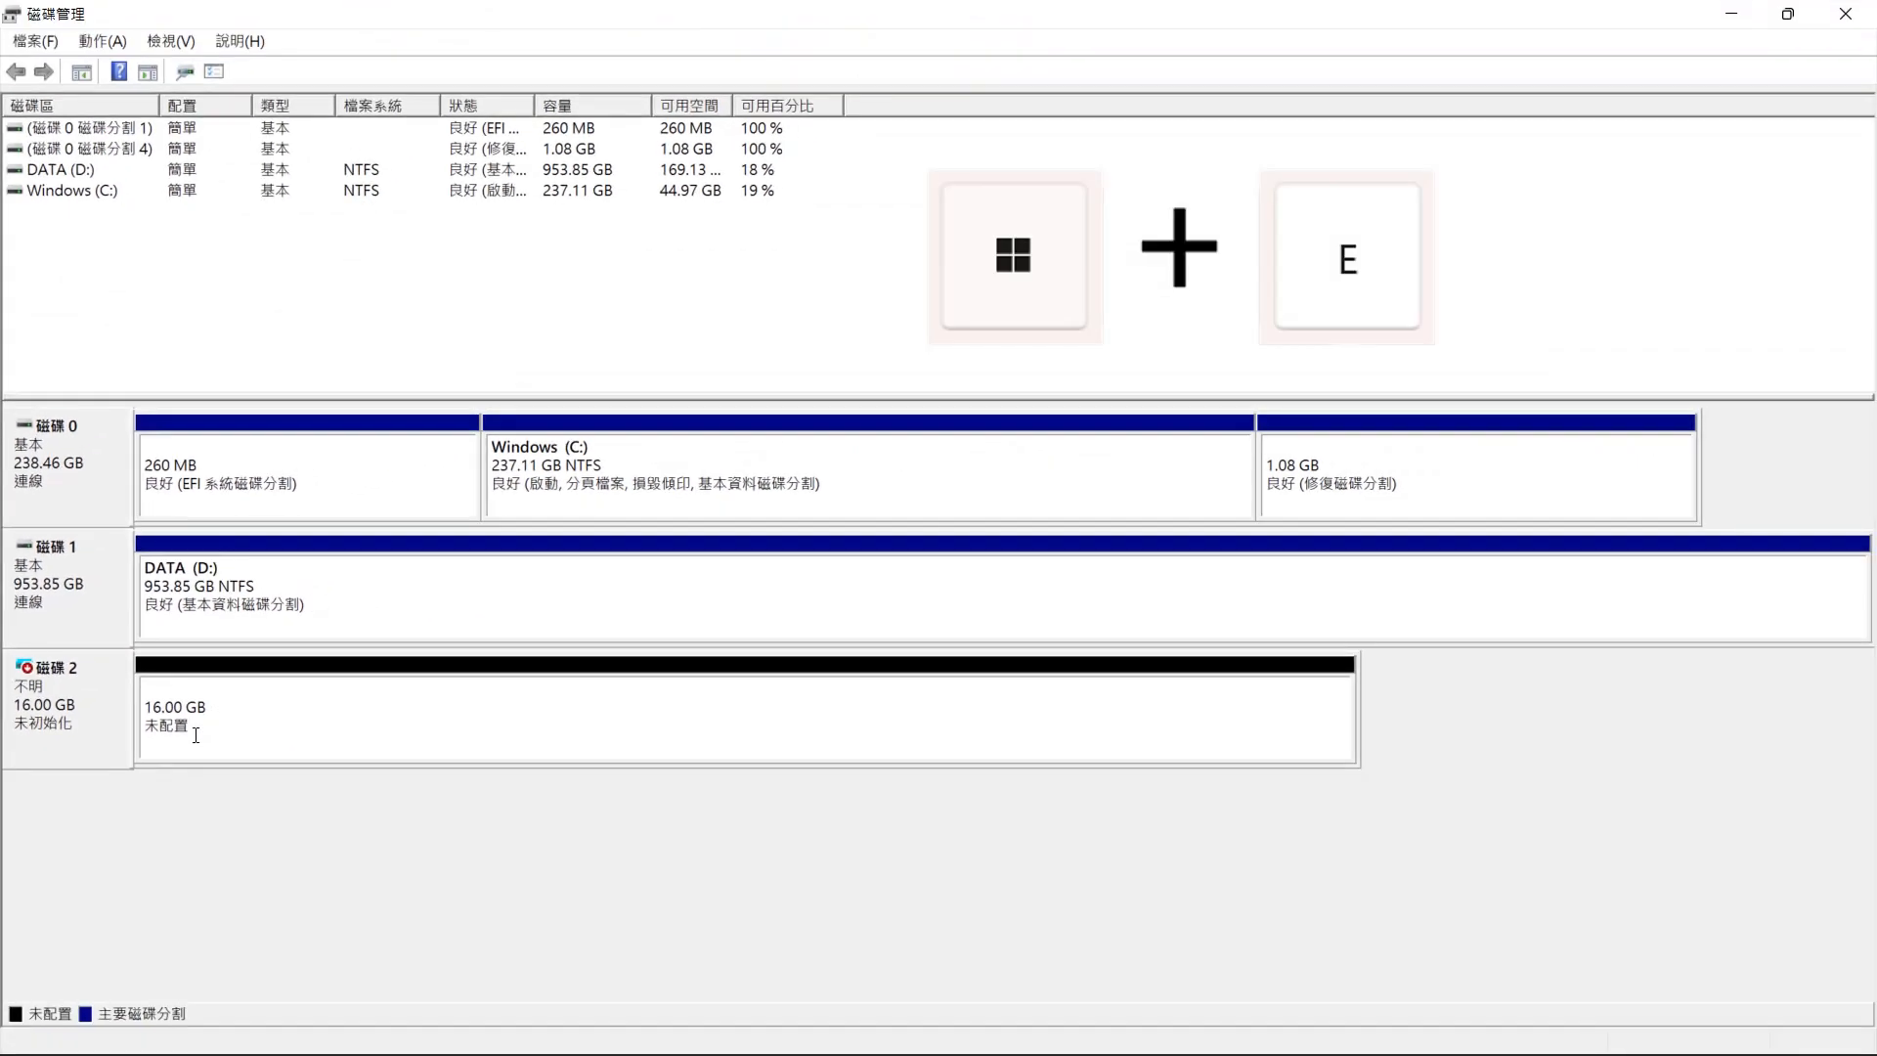
key(super+e)
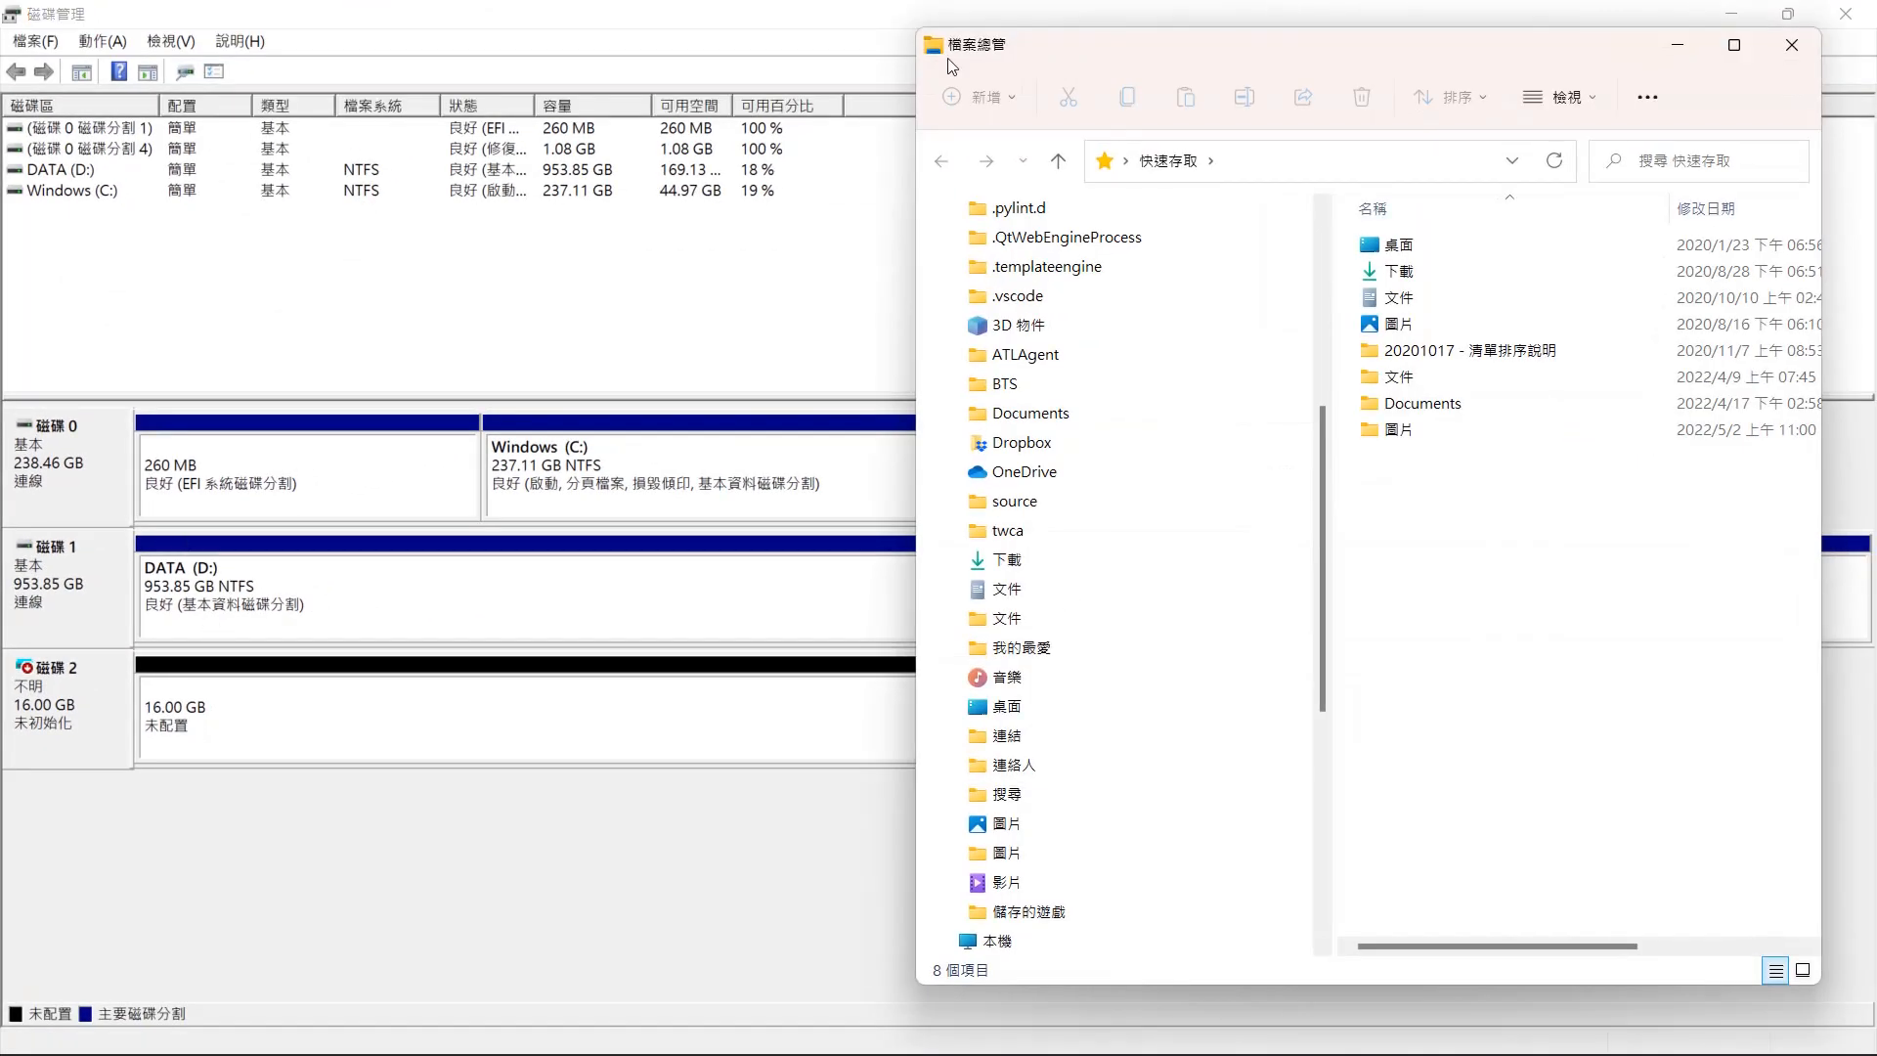
click(842, 24)
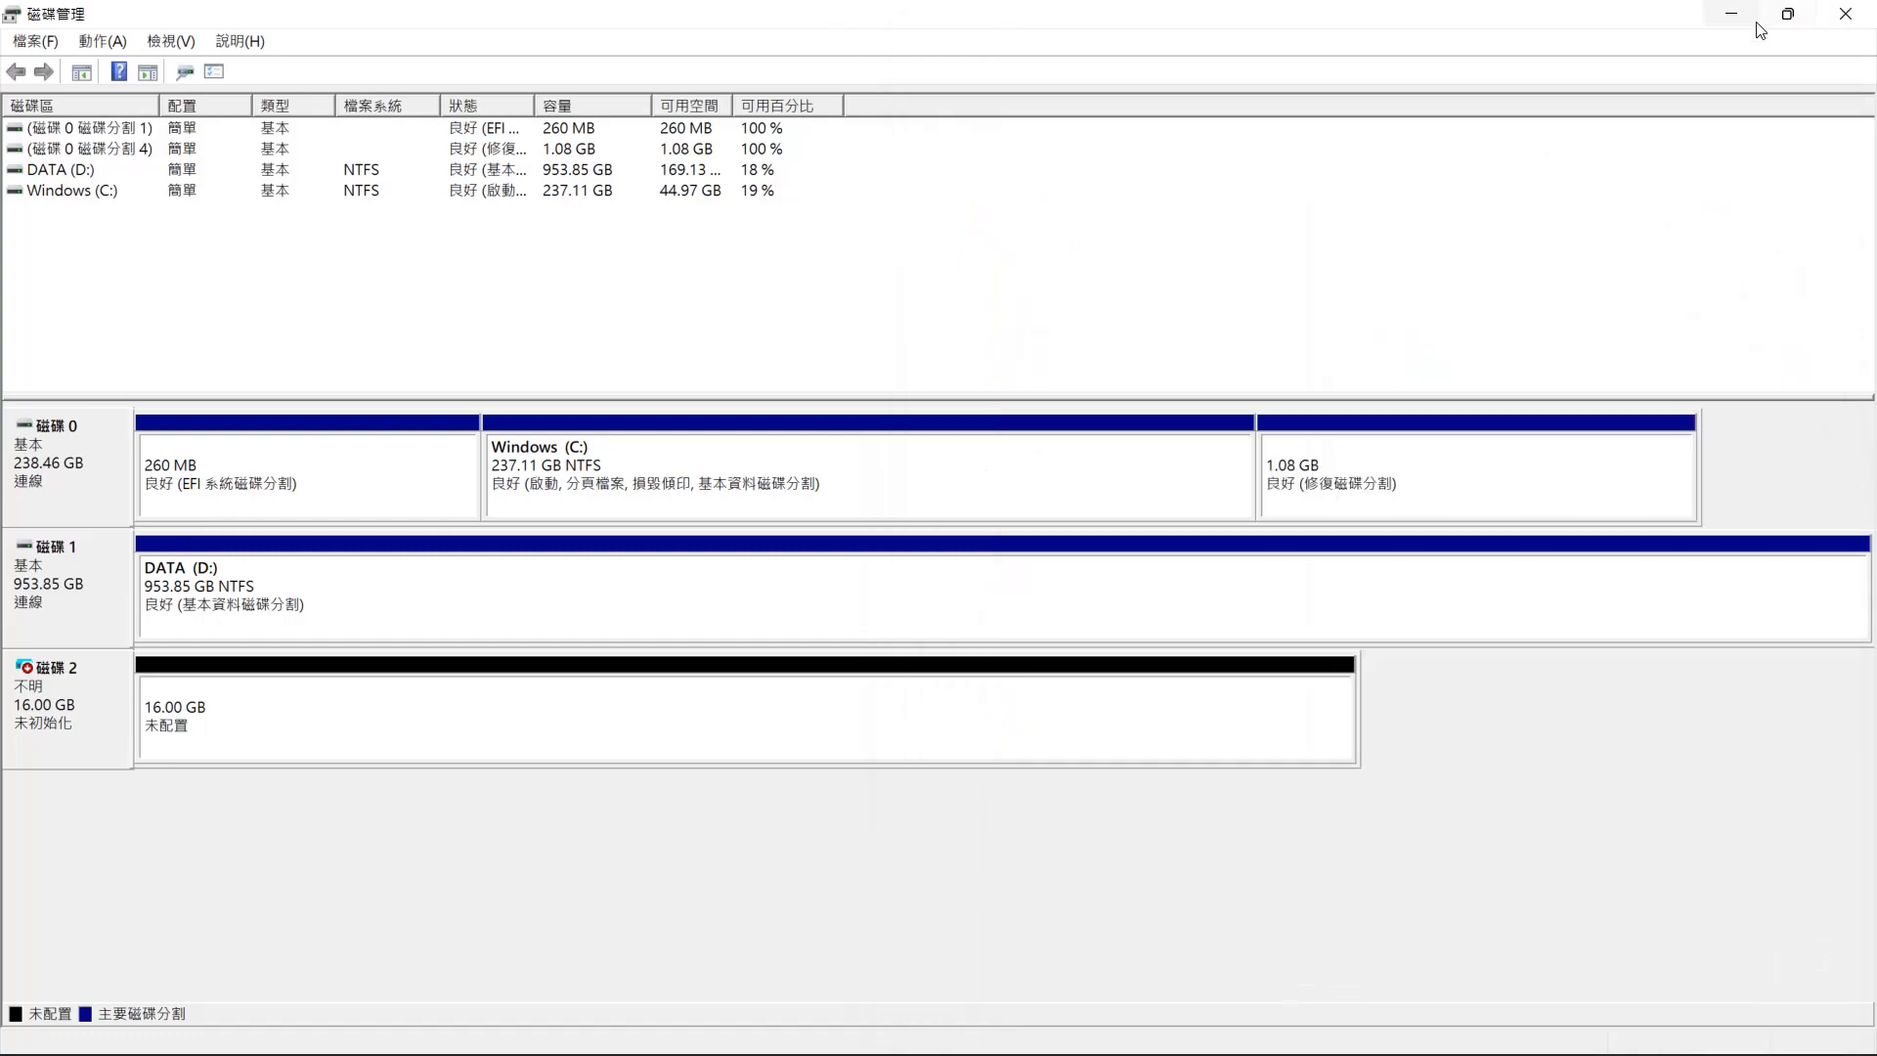
click(1787, 14)
drag(734, 128, 582, 51)
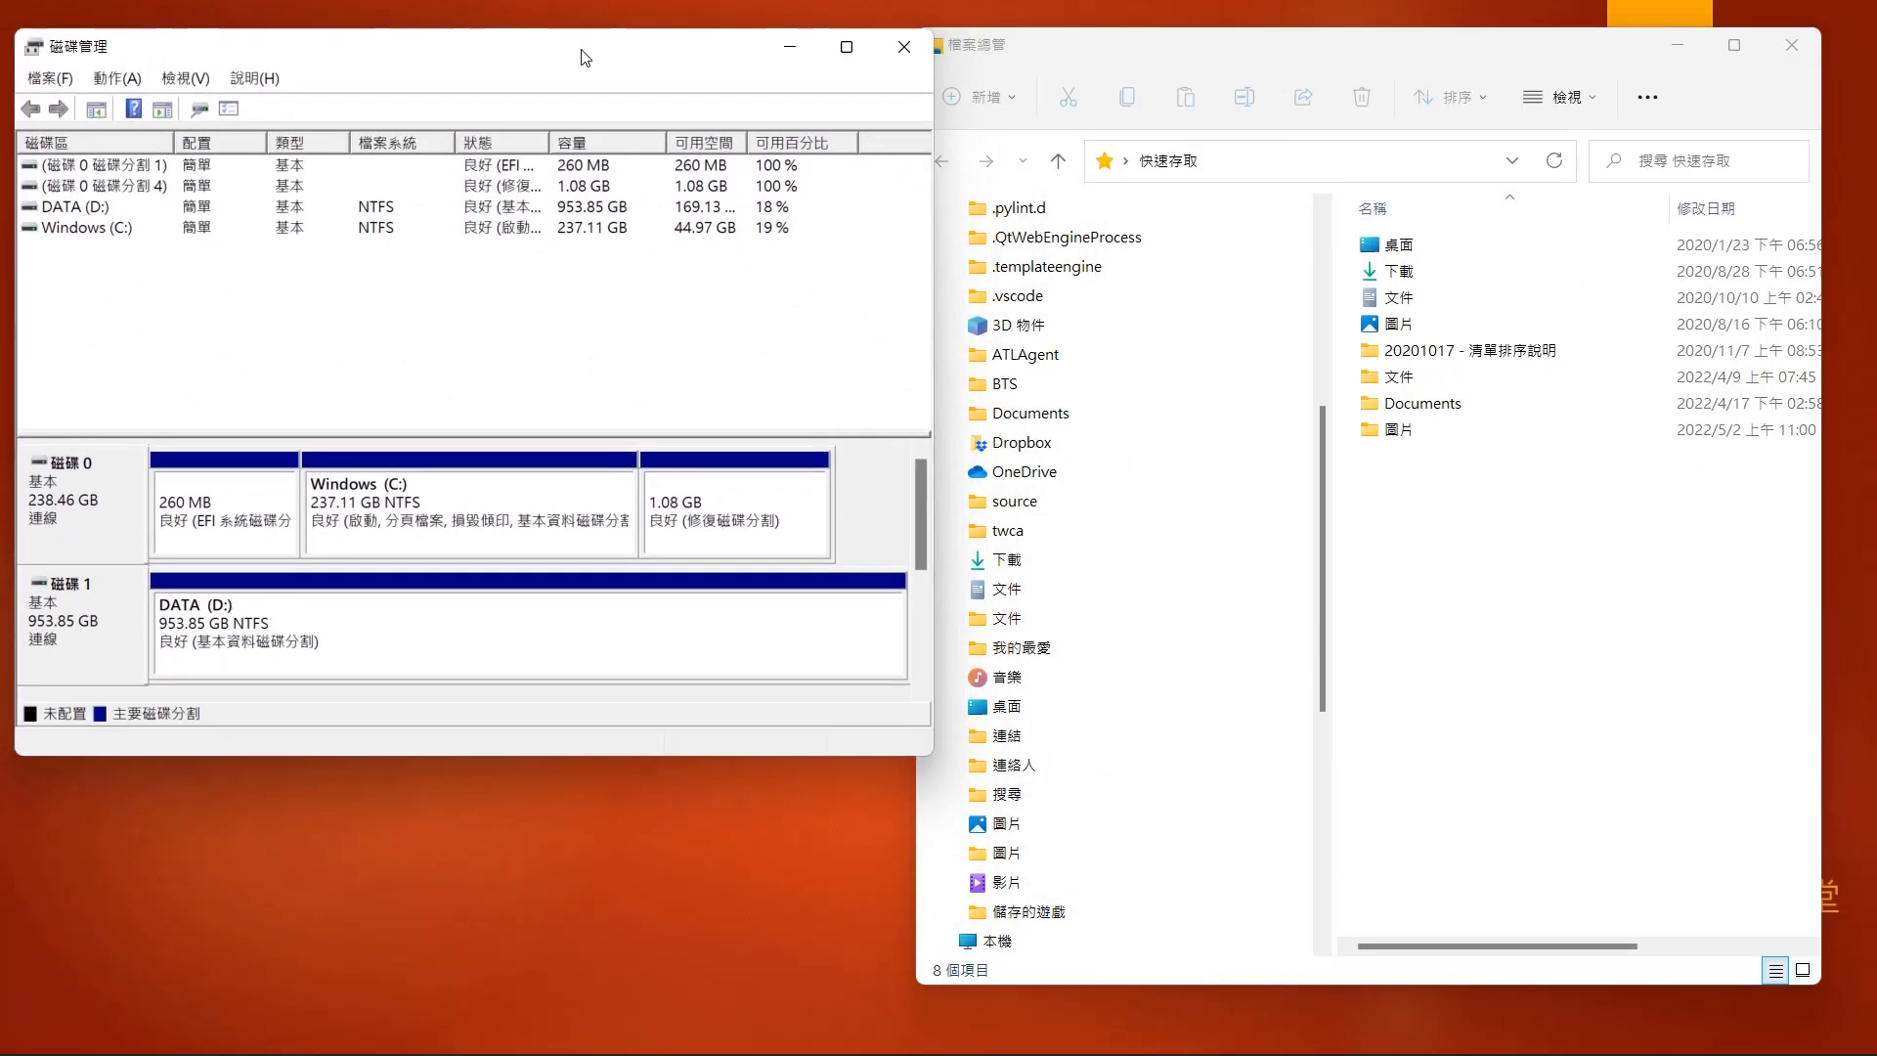
drag(929, 756, 1047, 1017)
click(1173, 45)
drag(915, 335, 1062, 335)
drag(1271, 985, 1270, 1016)
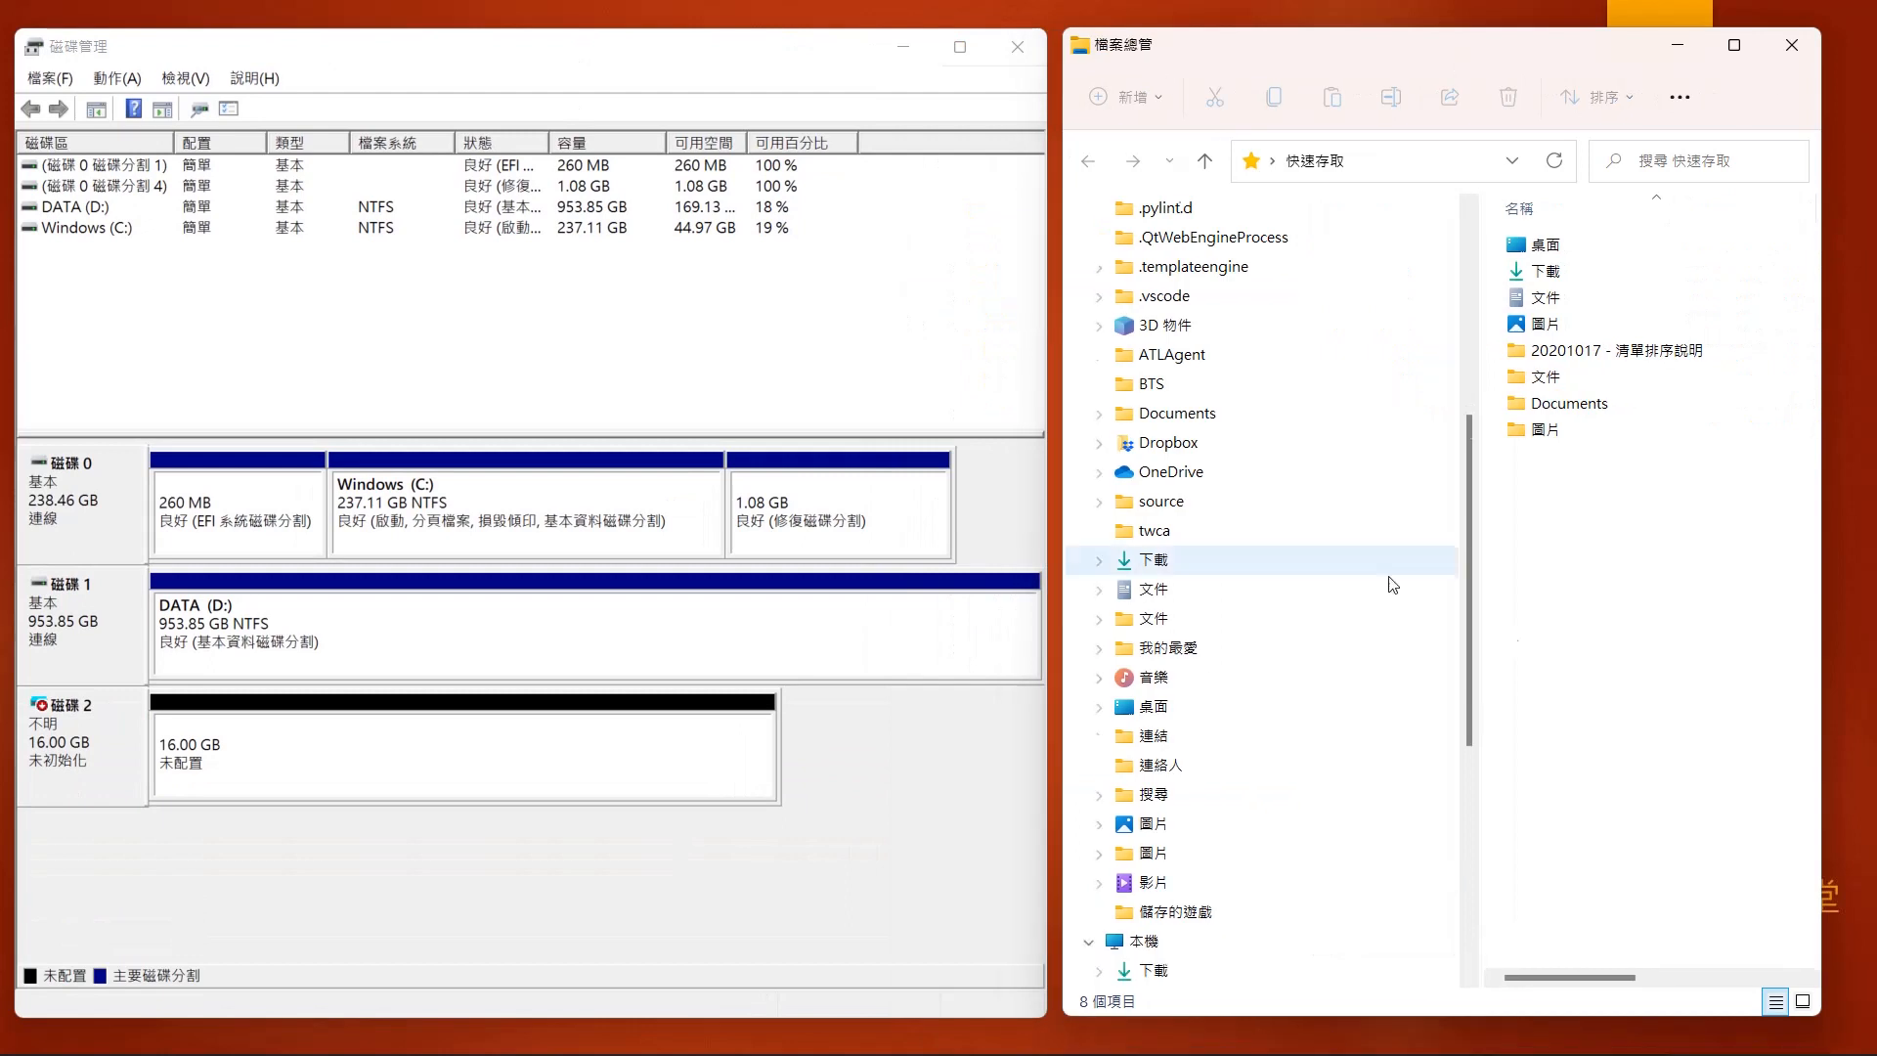
- Show 本機 in File Explorer and compare the Windows (C:) and DATA (D:) drives with the disks in Disk Management
scroll(1391, 586, down, 7)
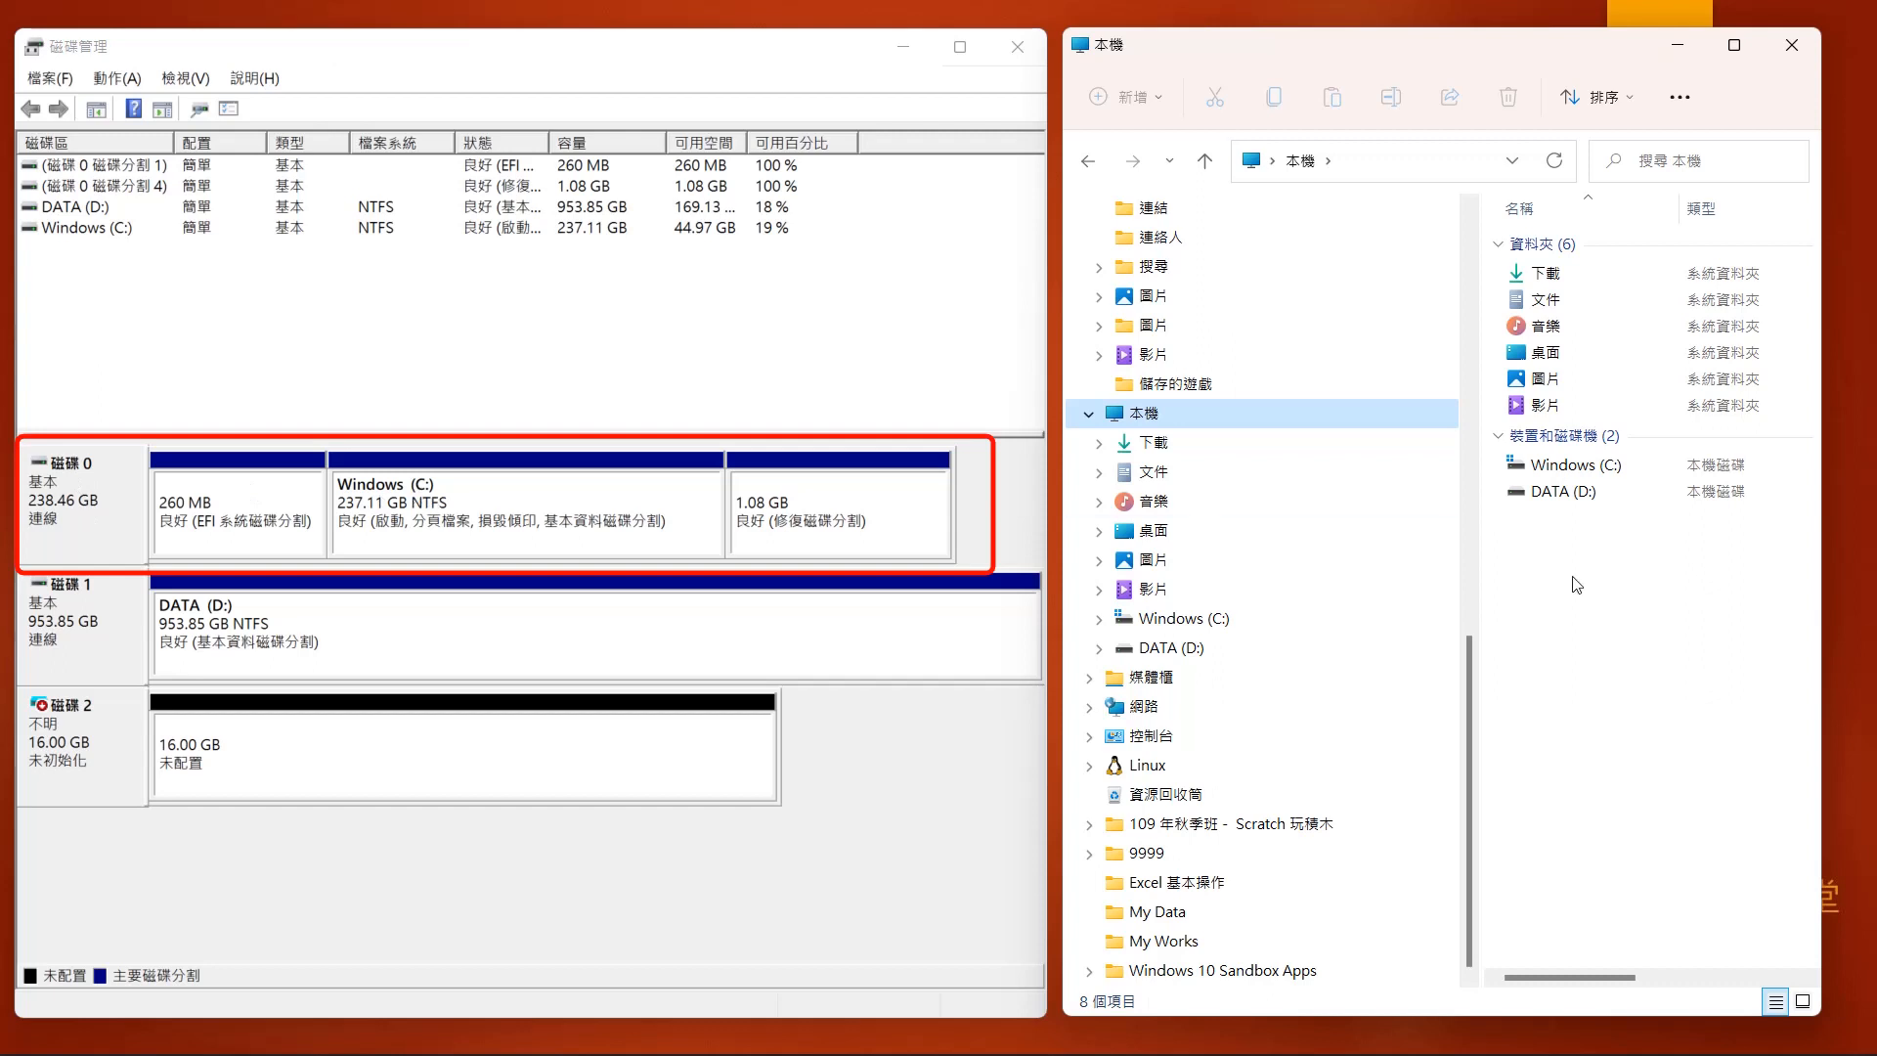
click(1603, 471)
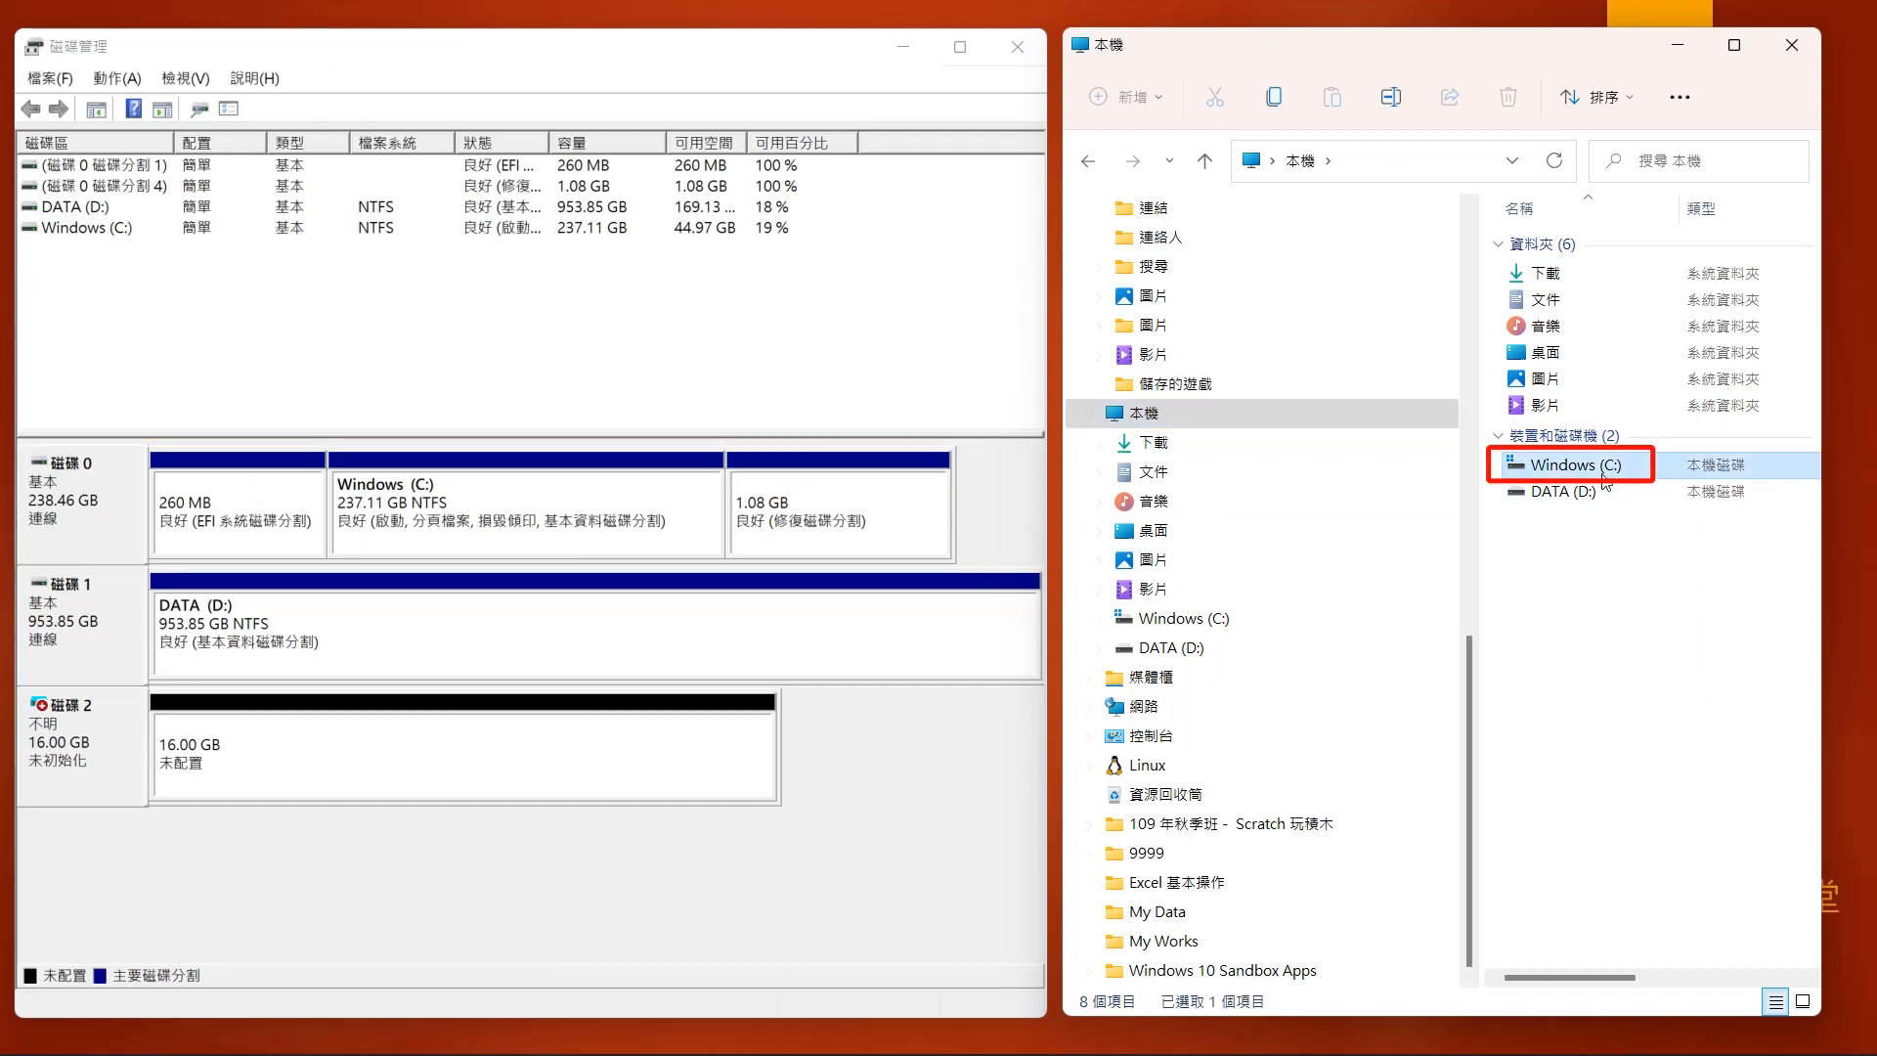
click(1553, 467)
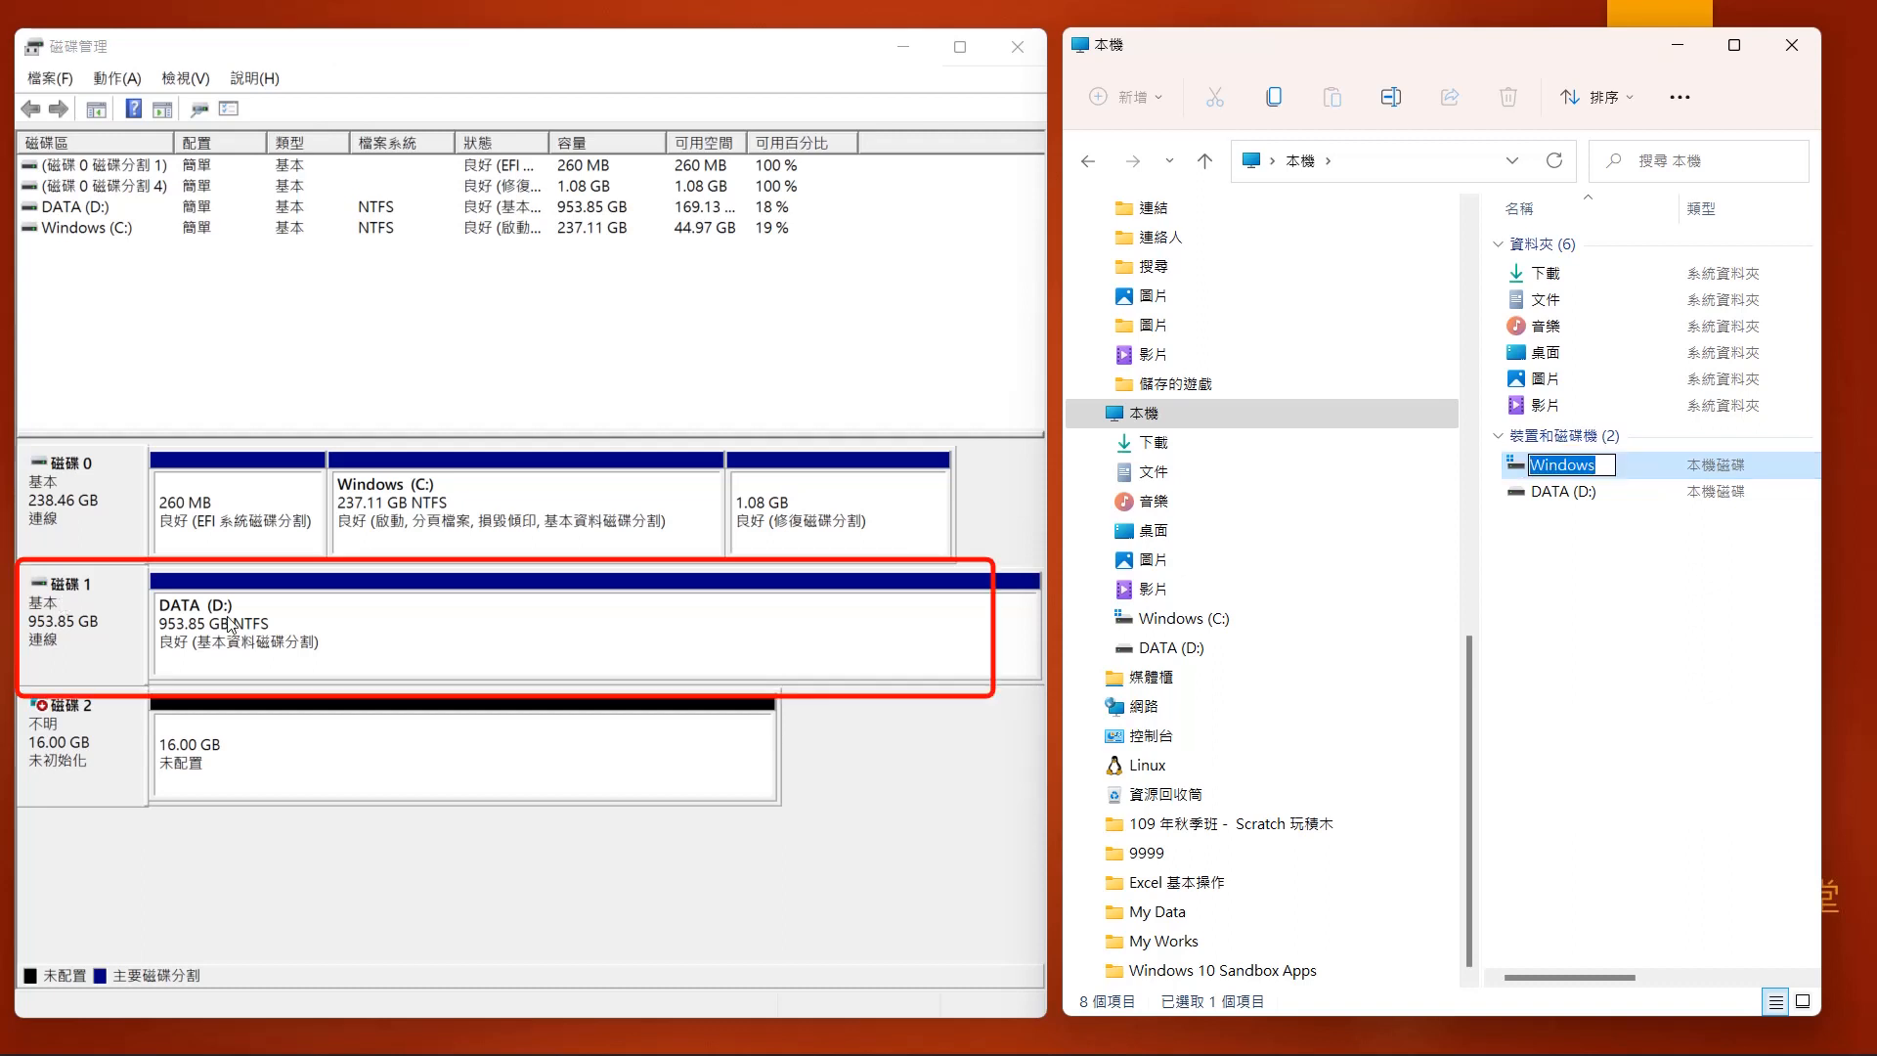
click(1531, 497)
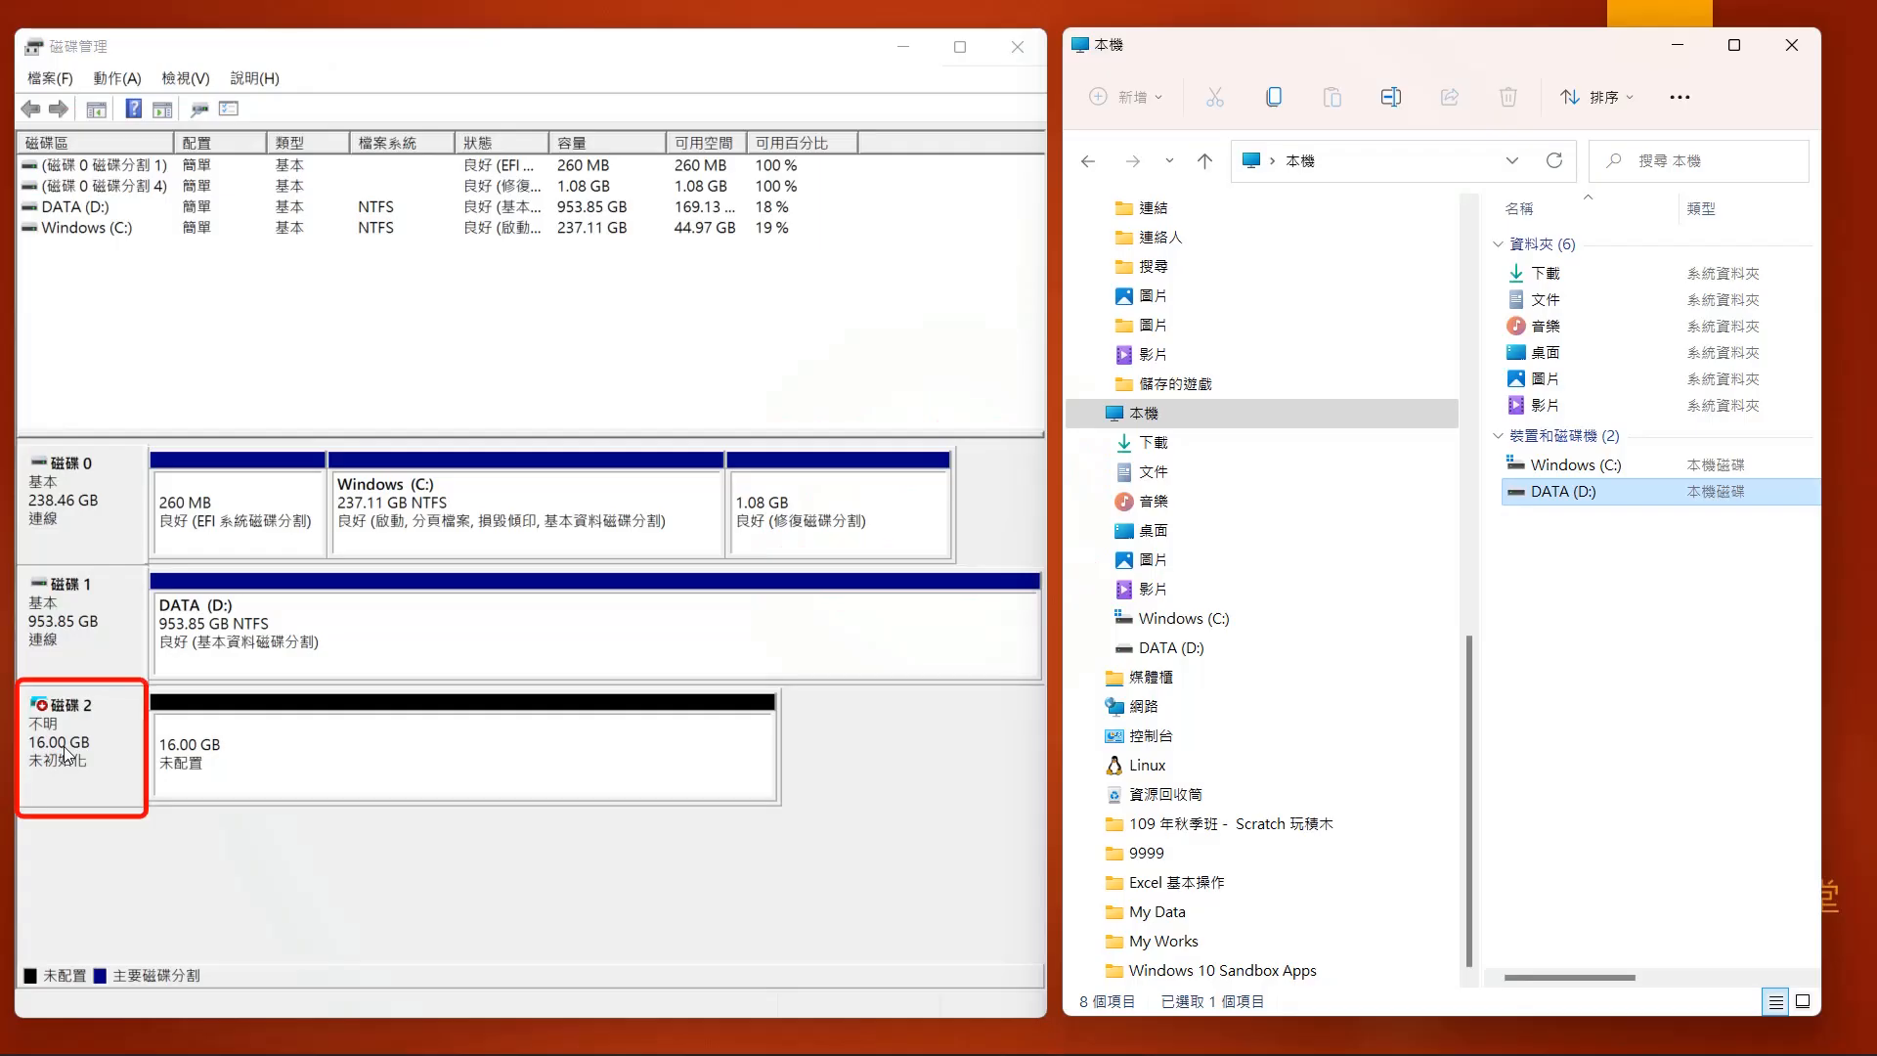
- Initialize 磁碟 2 with the MBR (主開機記錄) partition style
right_click(103, 739)
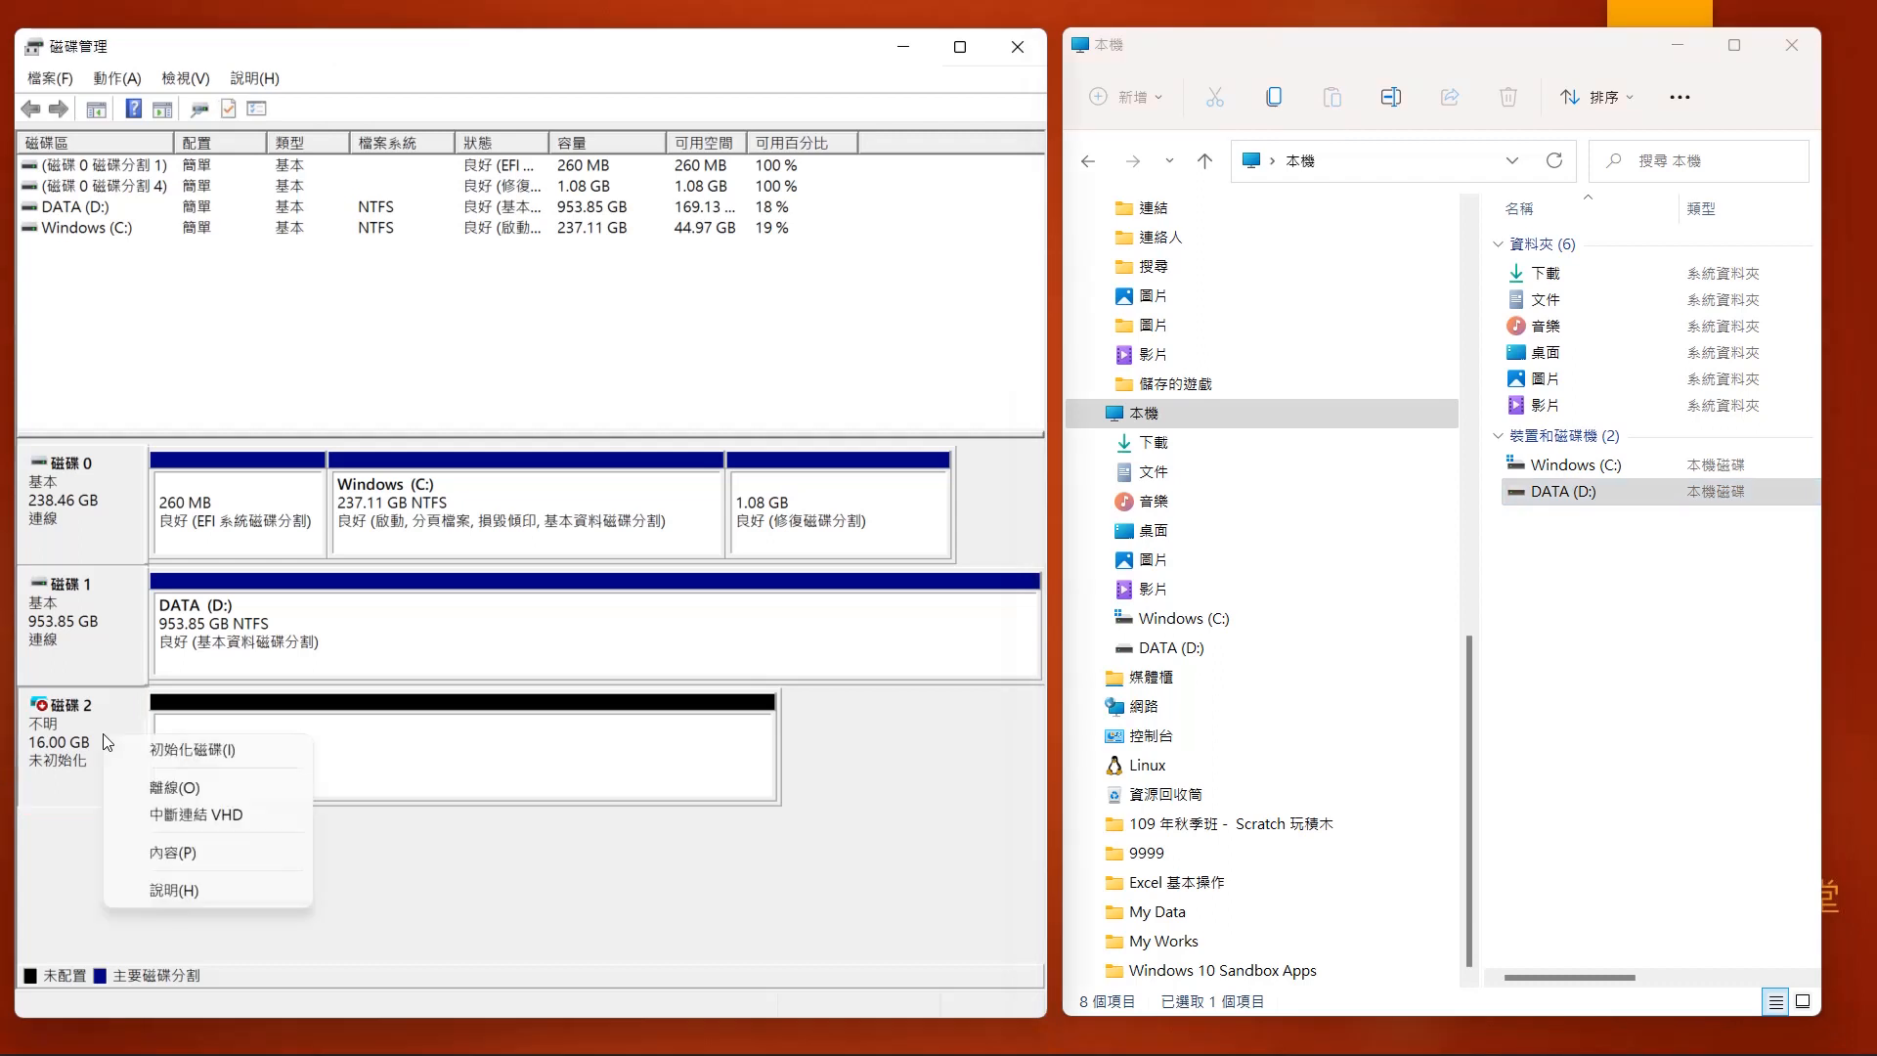
click(164, 753)
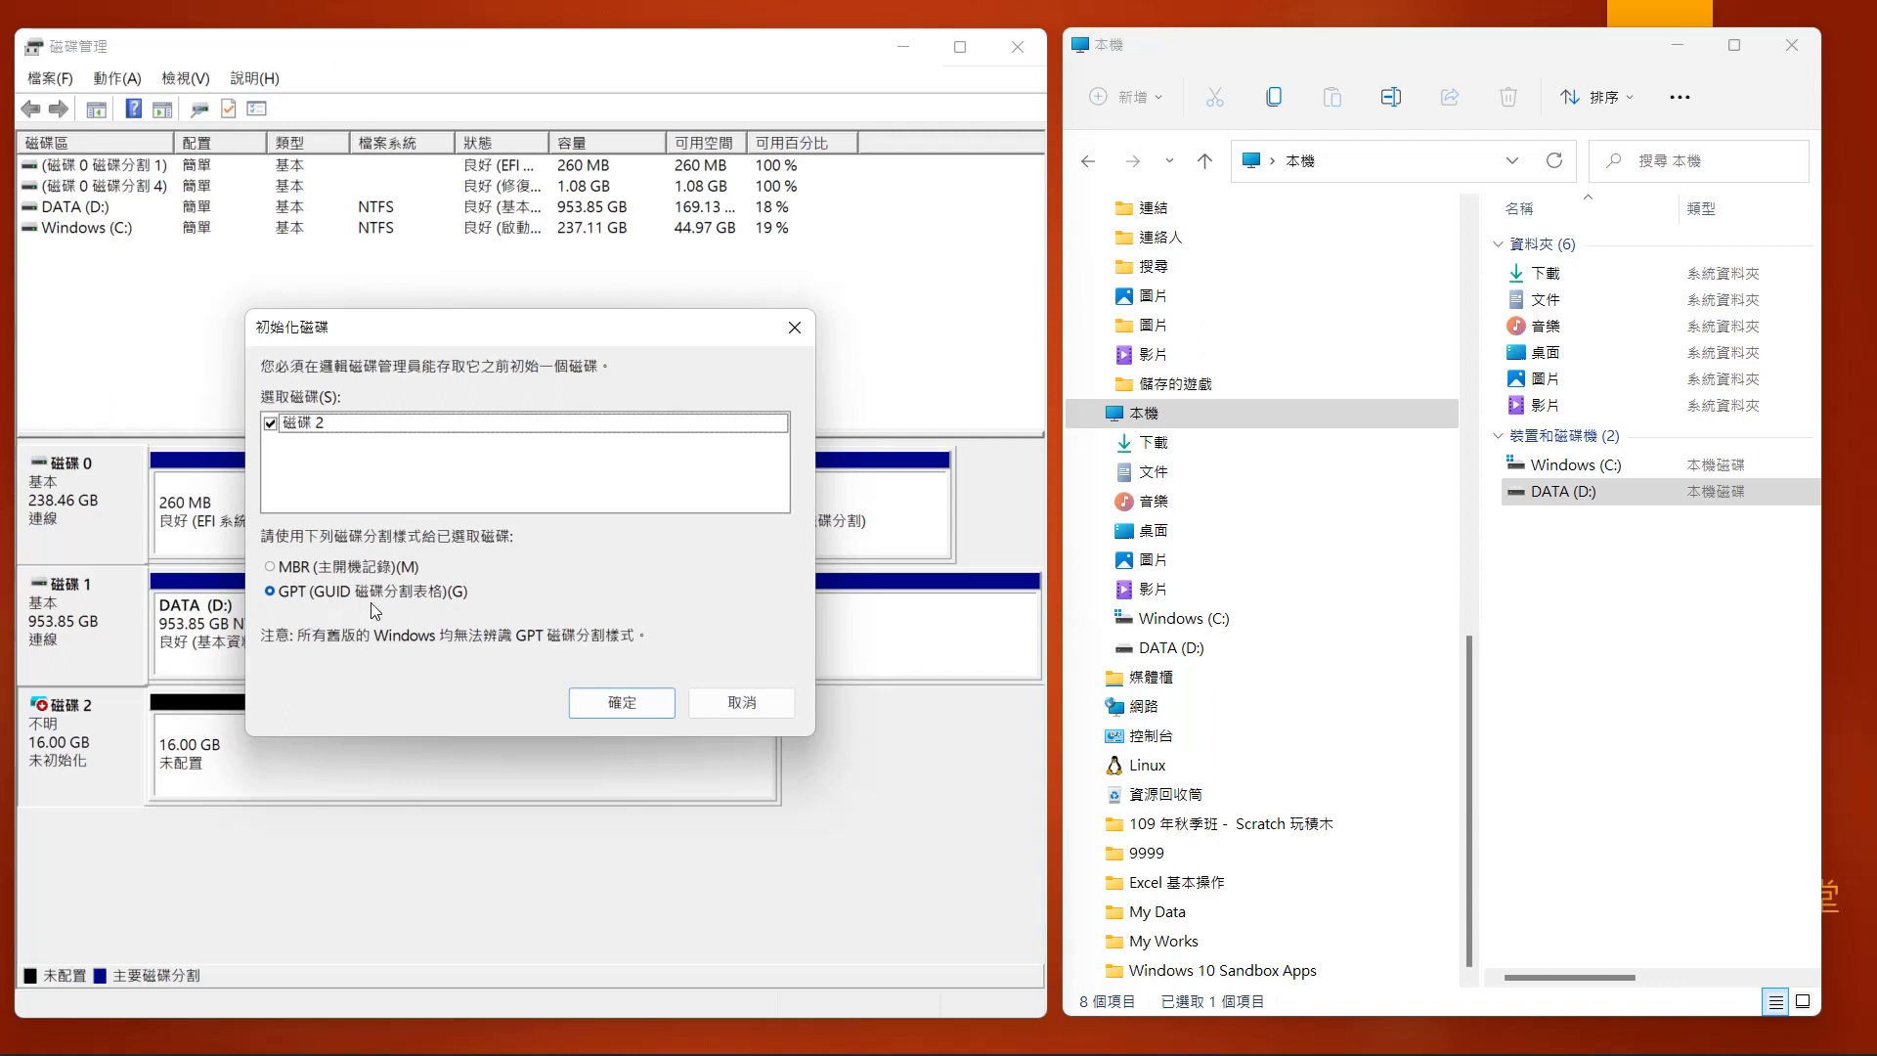
click(273, 568)
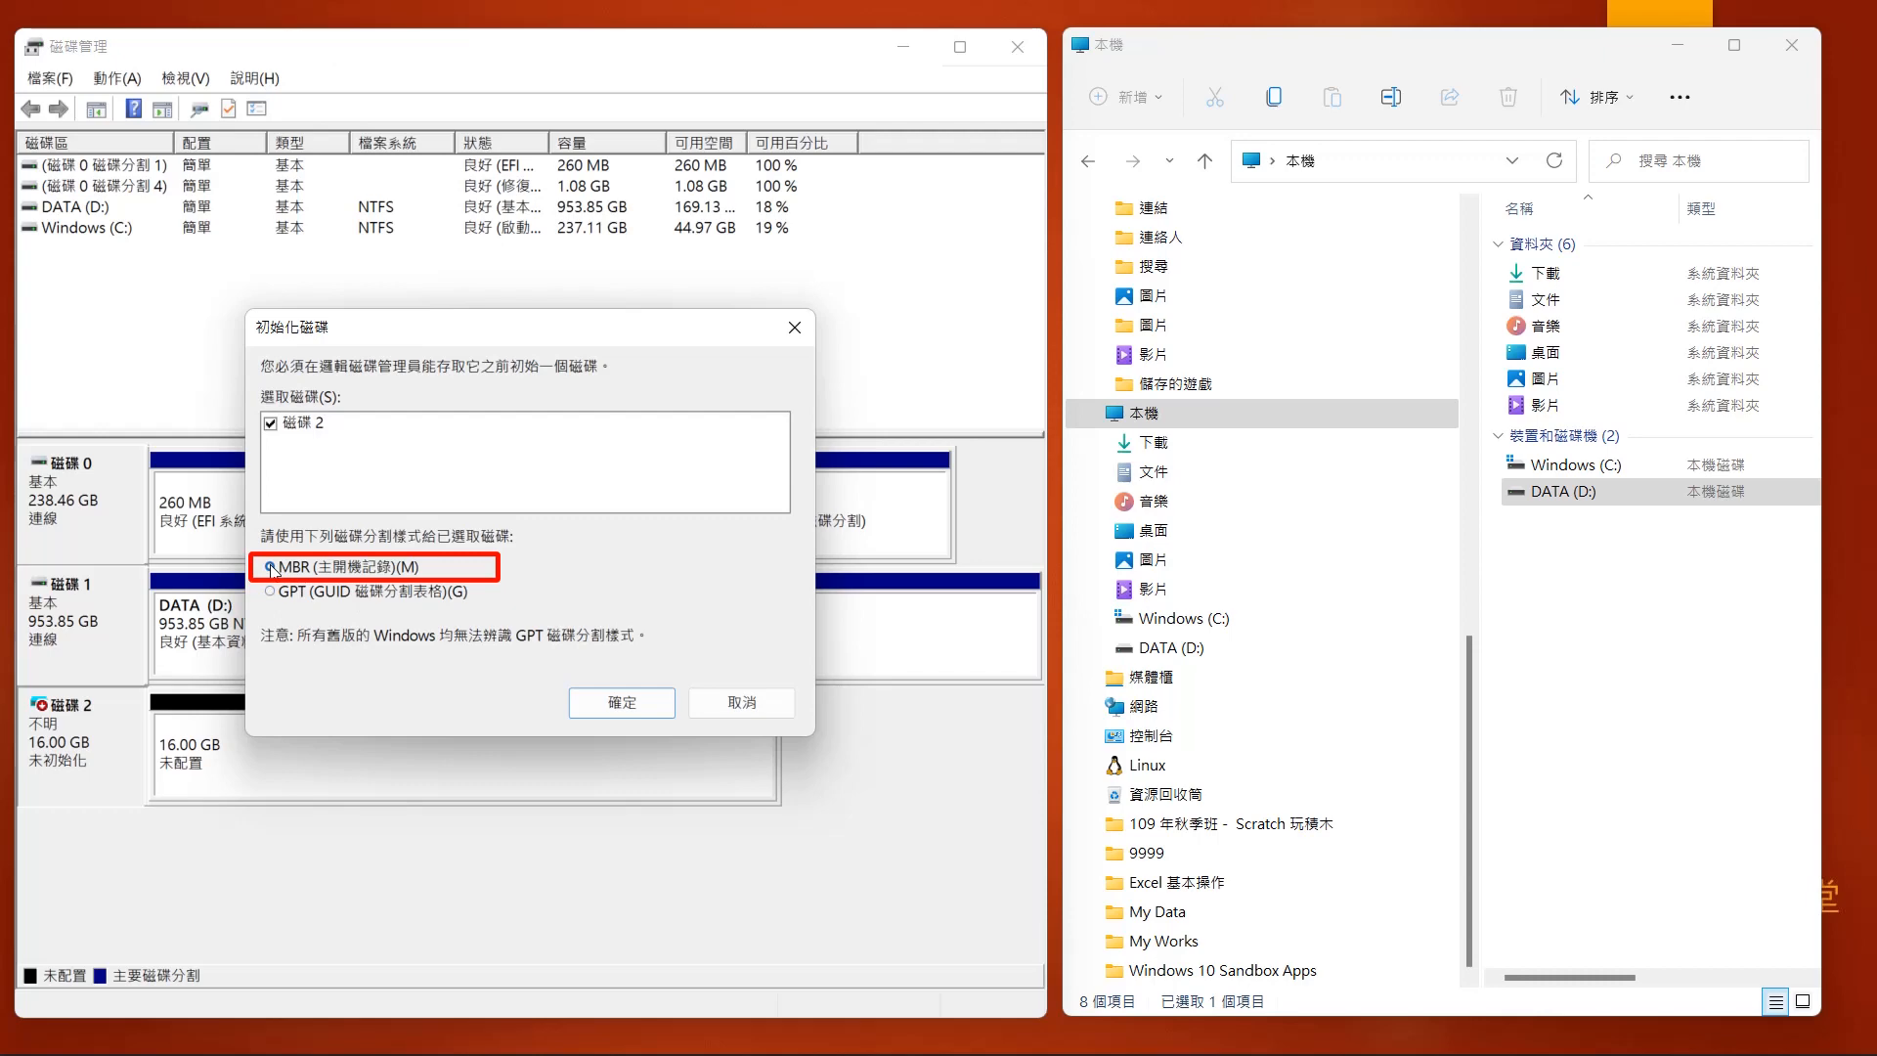
click(614, 703)
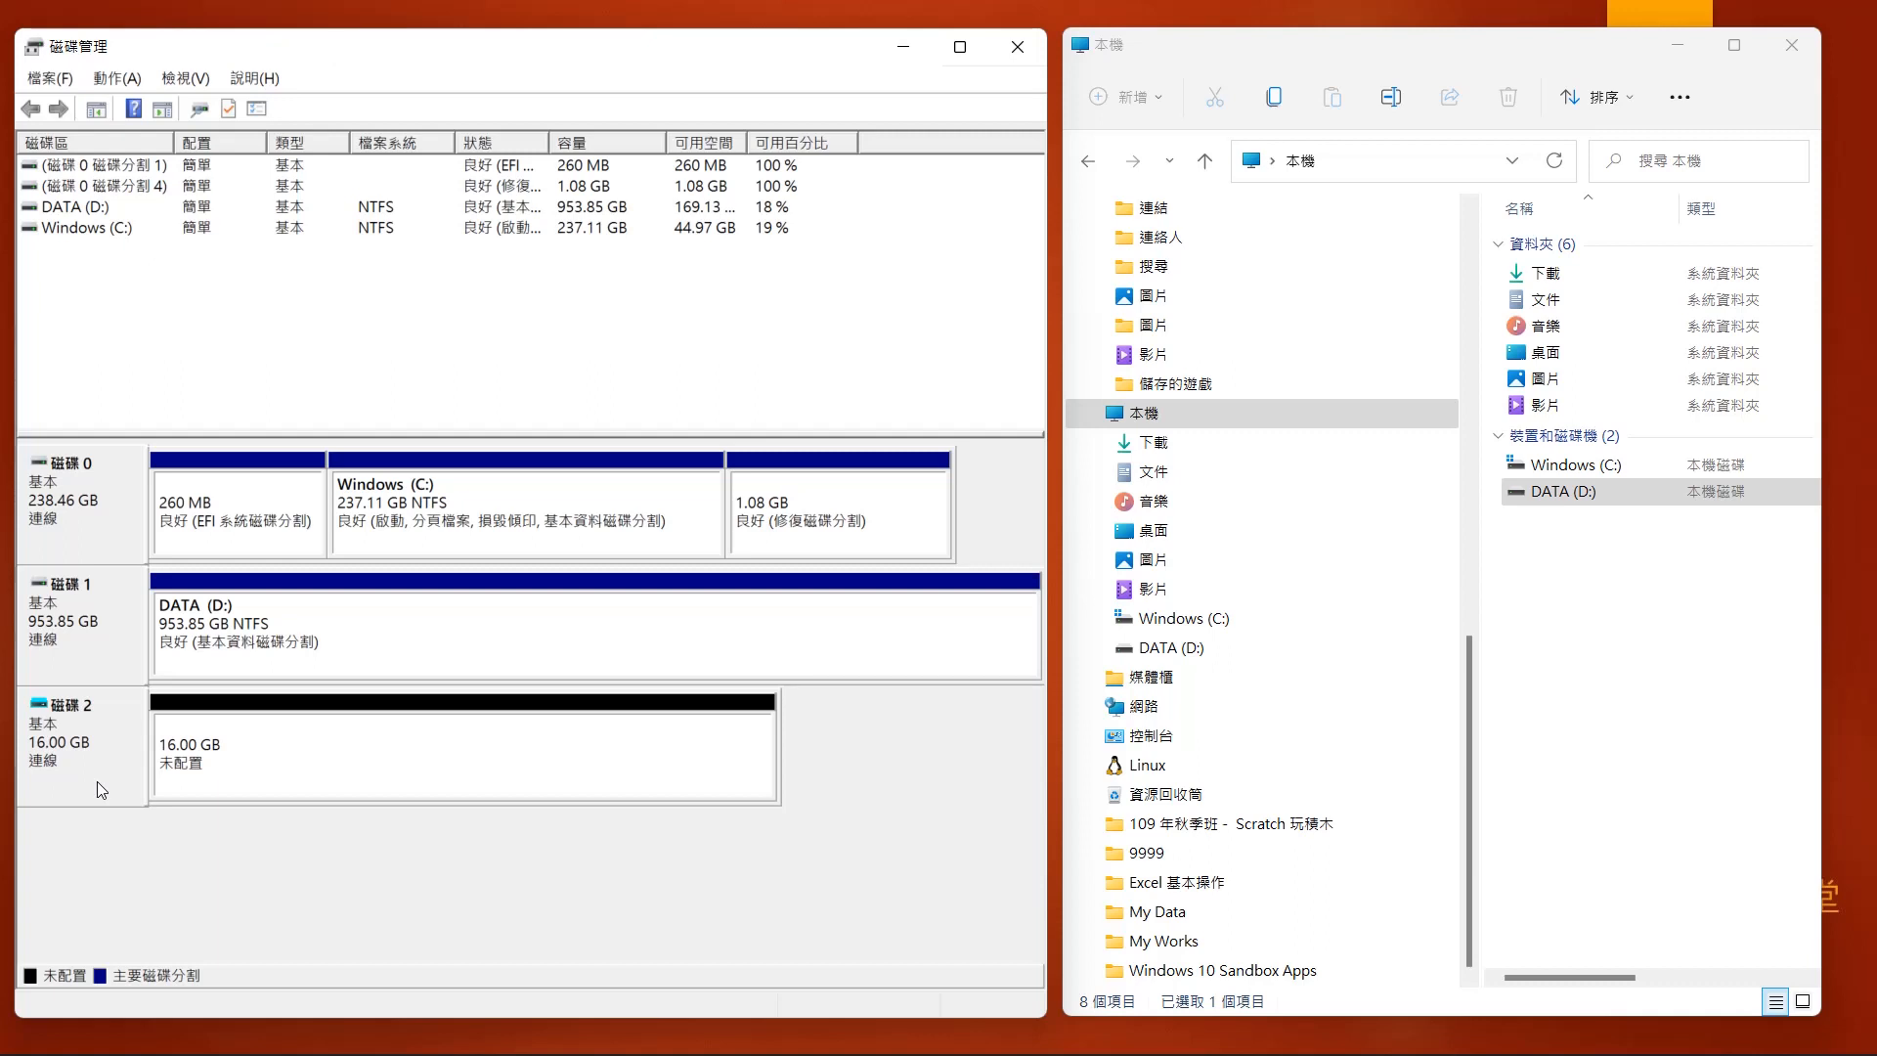
- Start a new simple volume on the unallocated space of 磁碟 2, with size 16381 MB and drive letter E
right_click(381, 774)
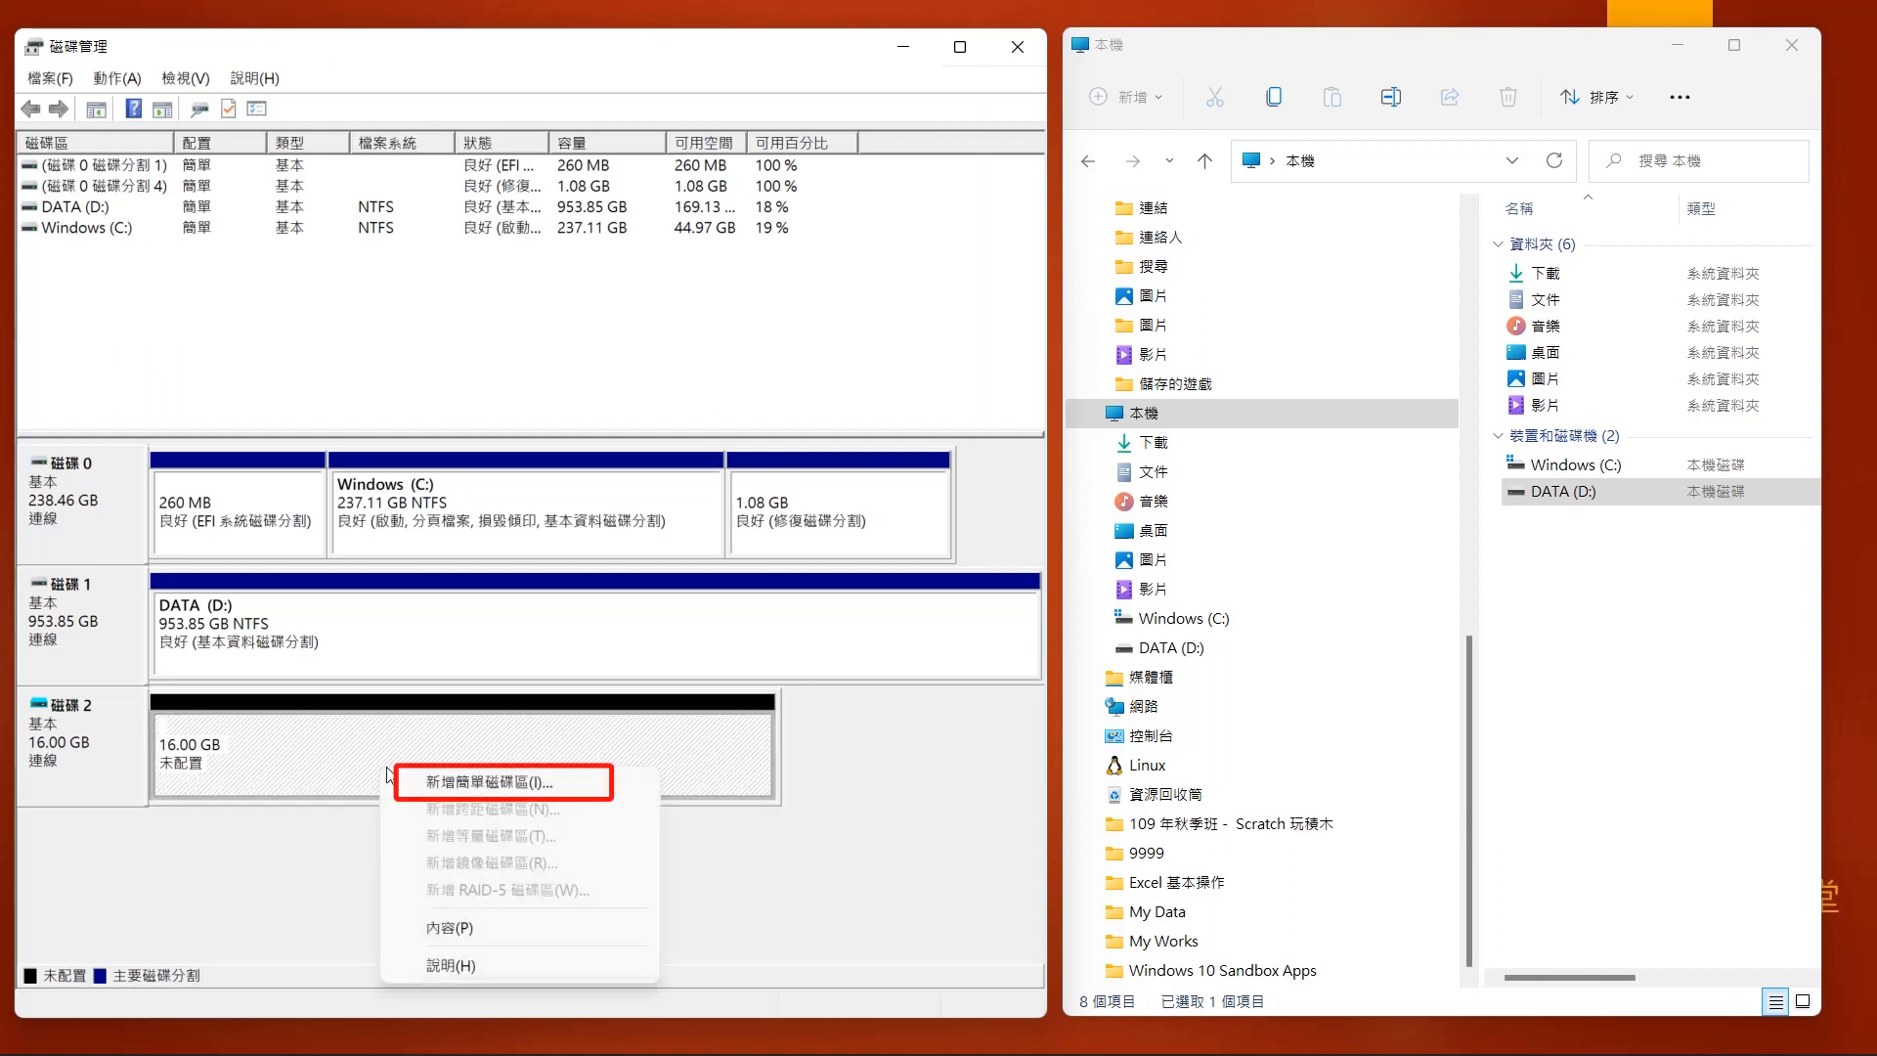
click(437, 781)
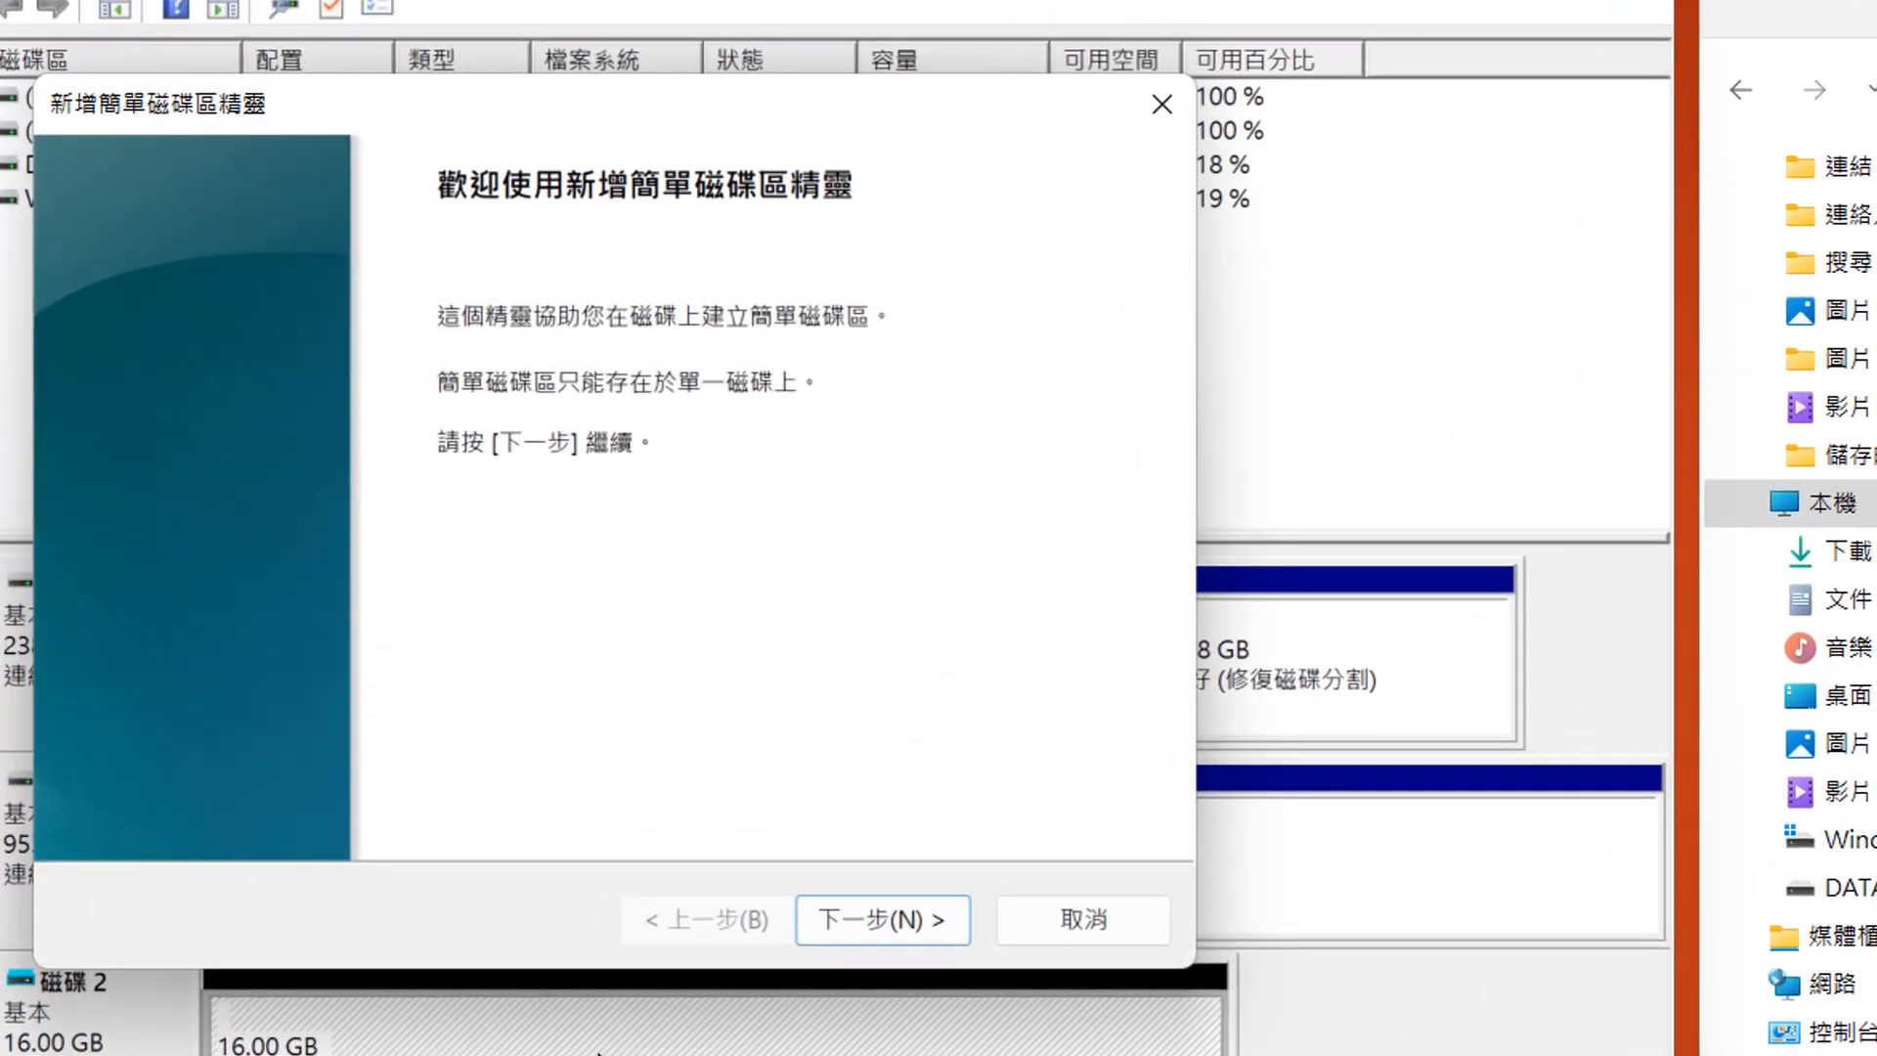
click(870, 919)
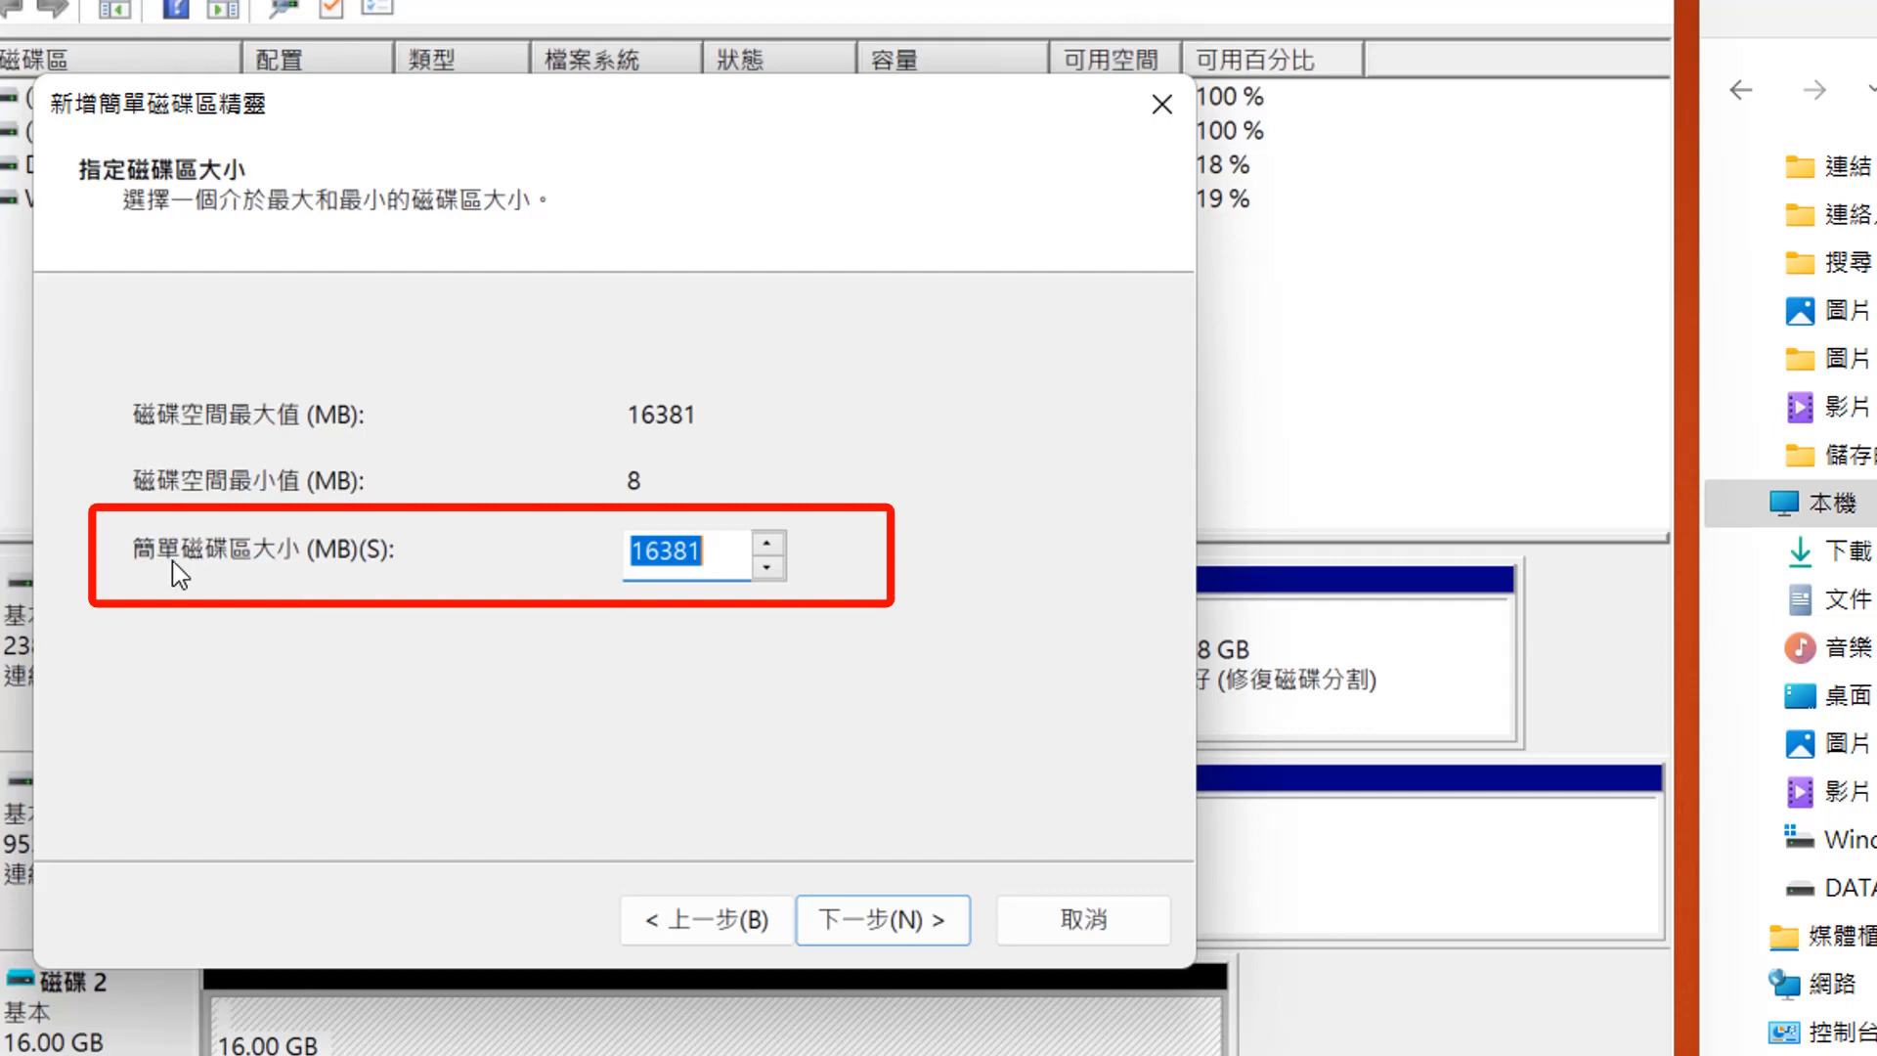
click(730, 564)
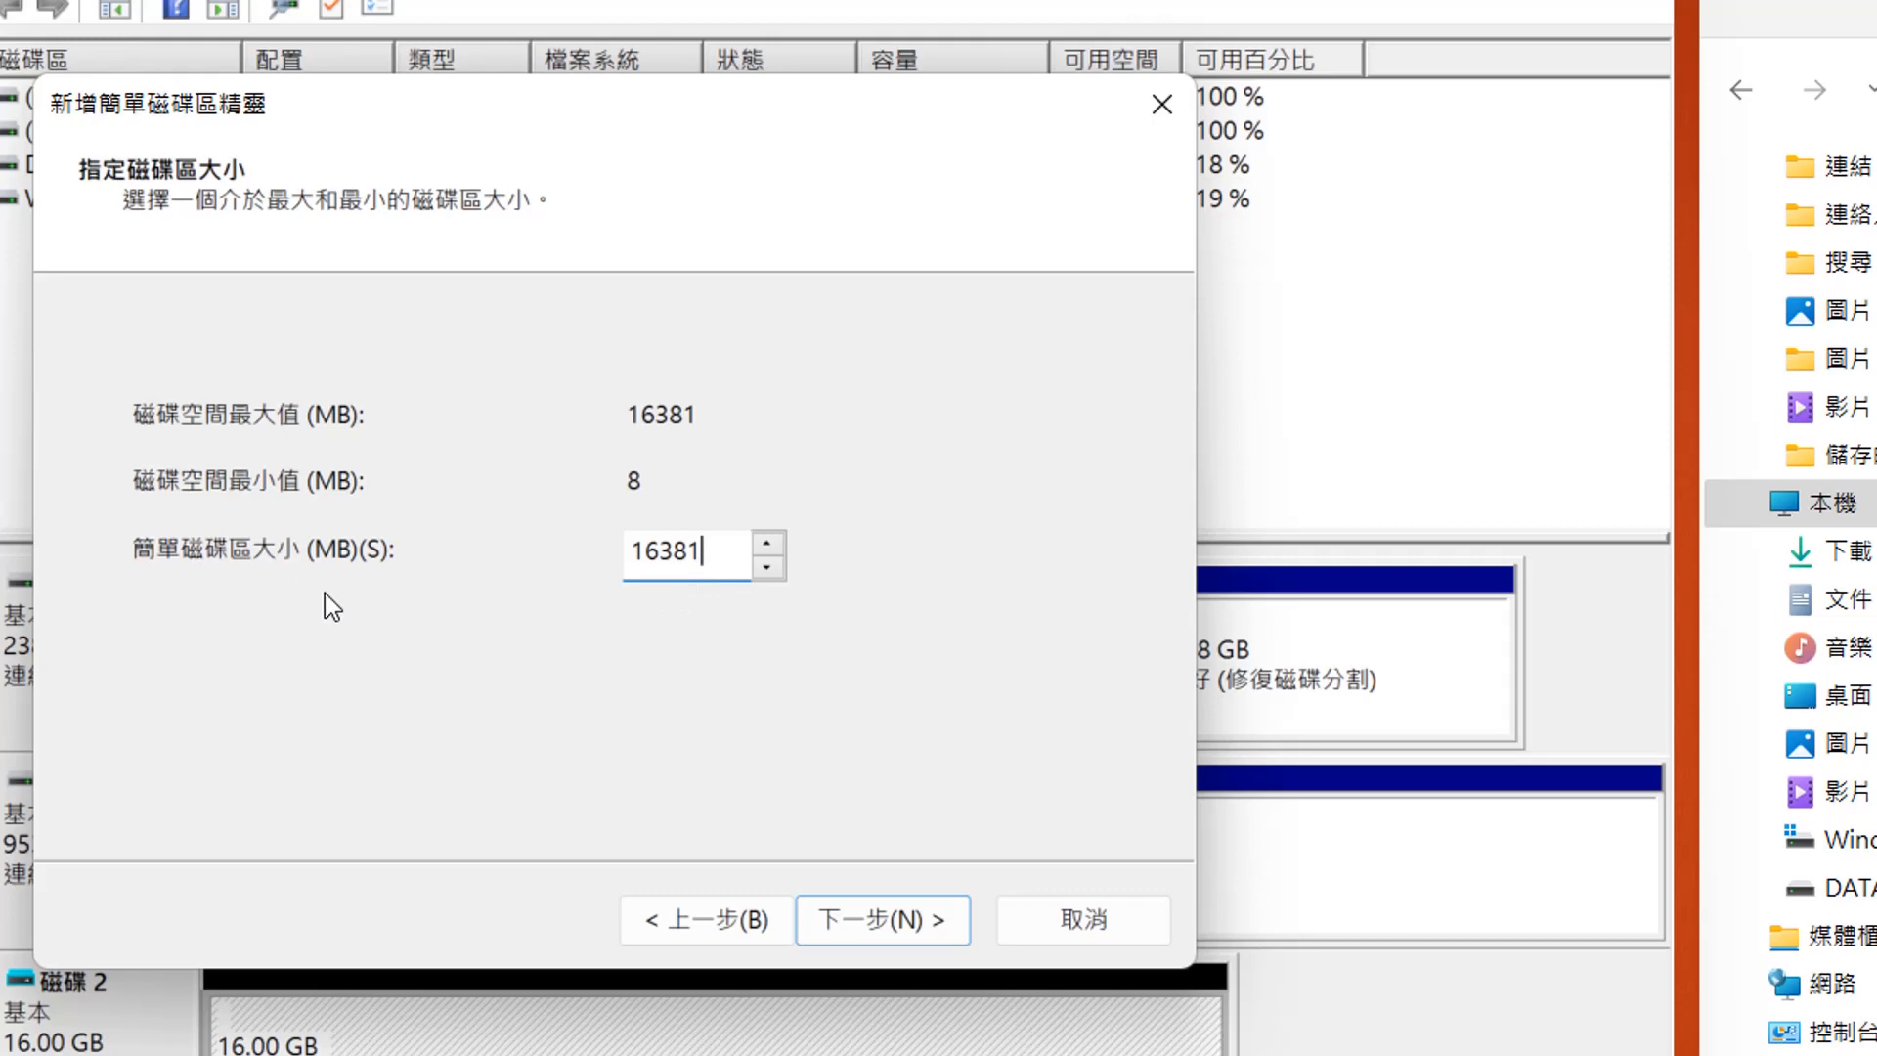
click(868, 922)
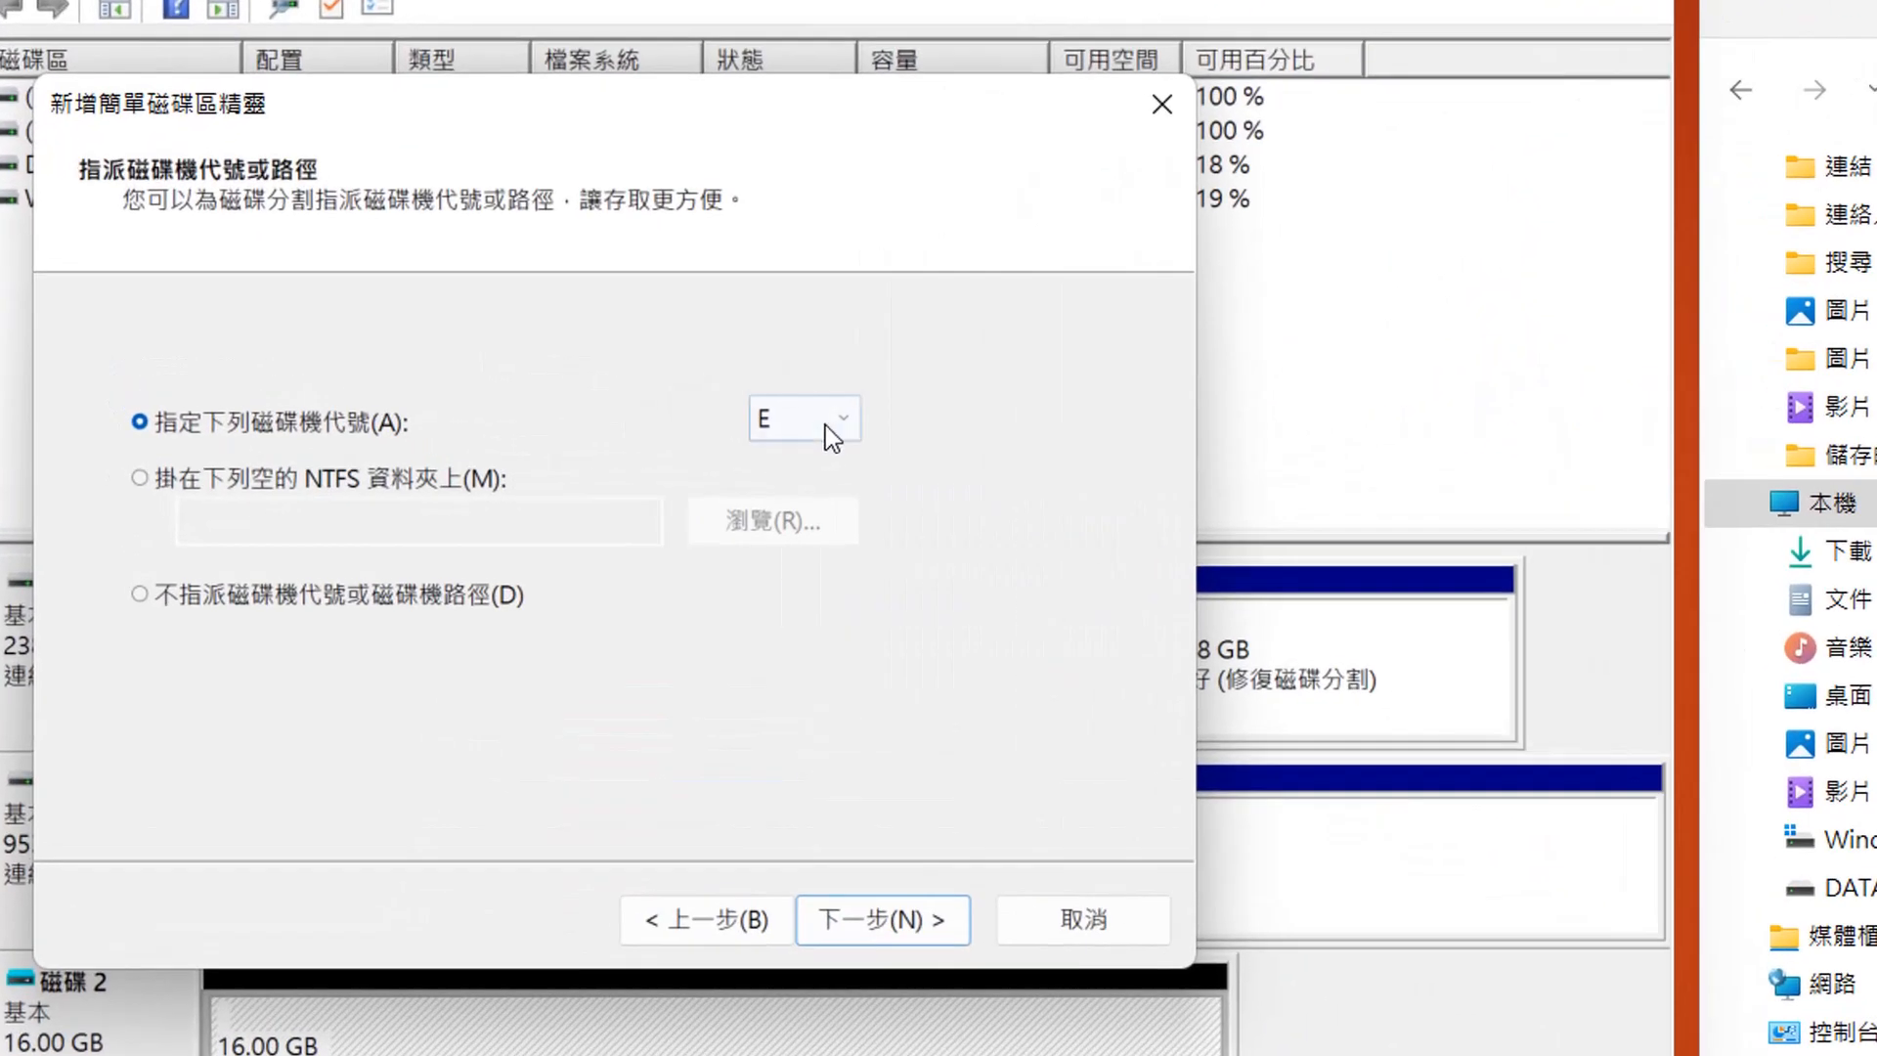
click(533, 366)
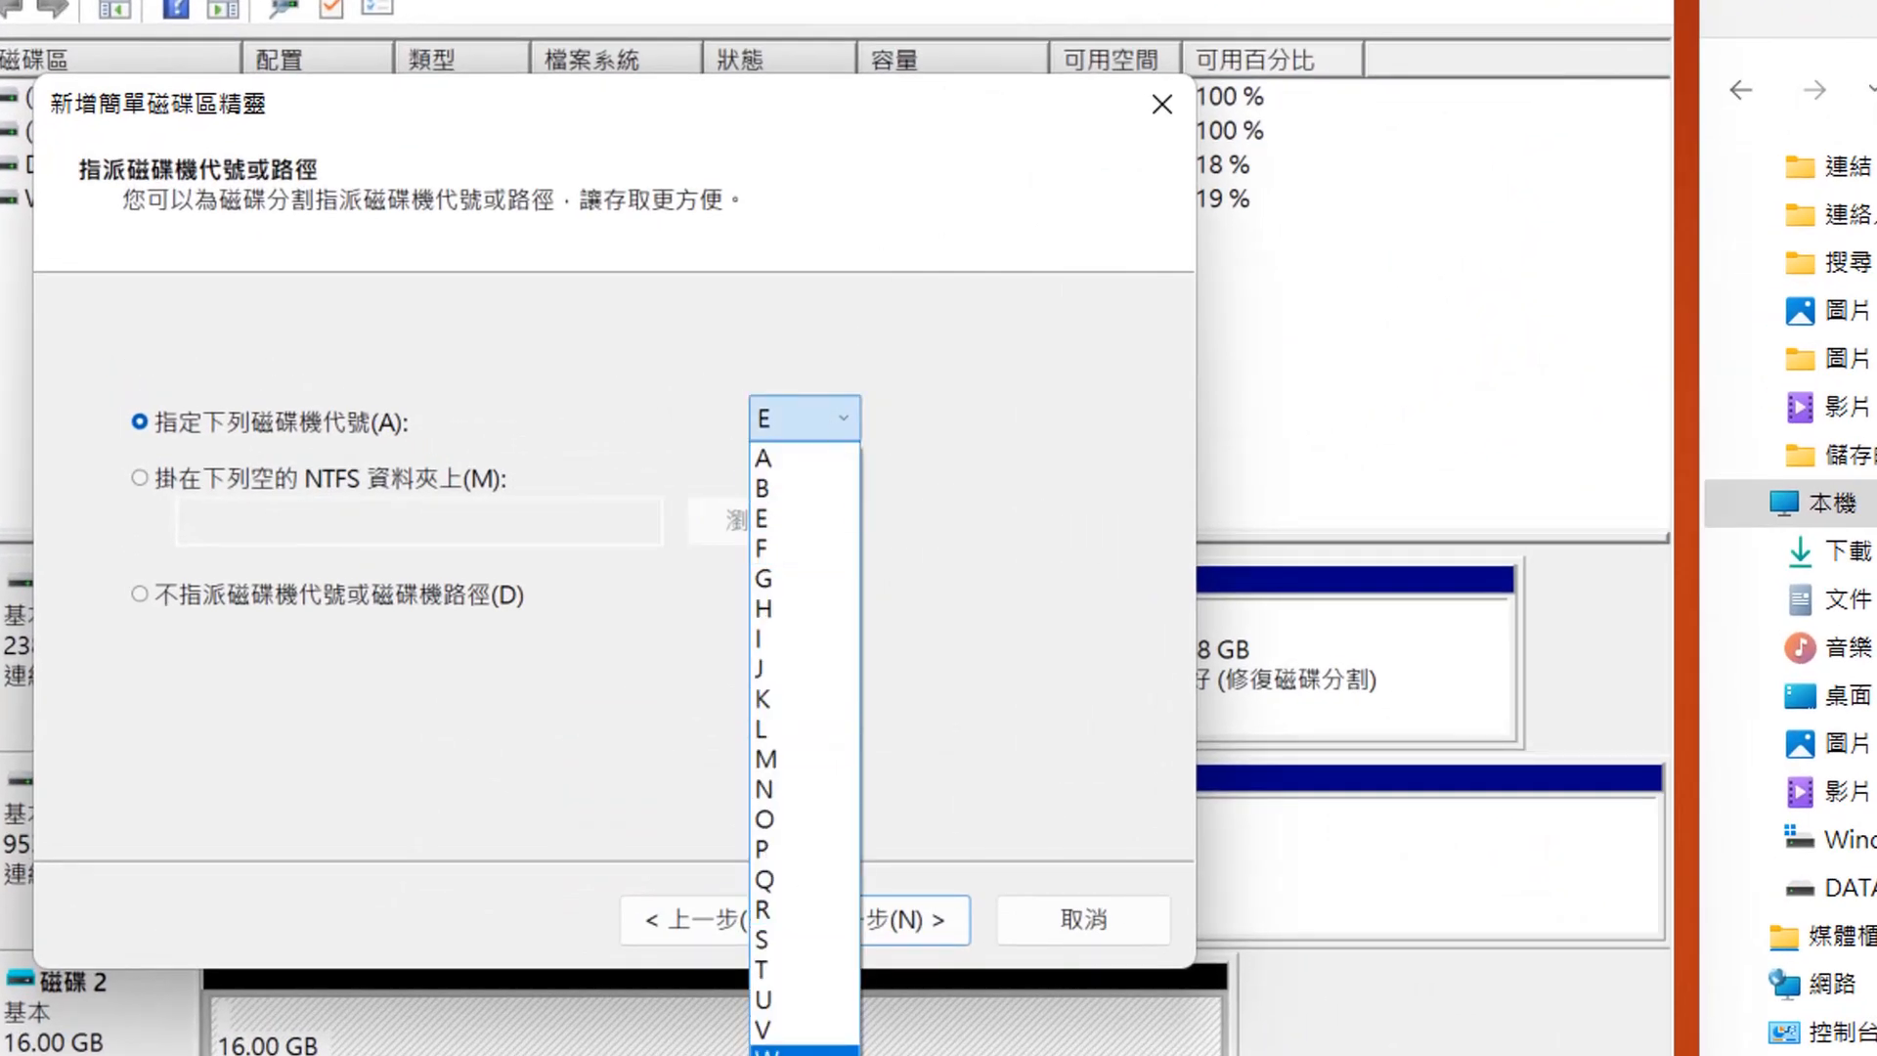
click(1058, 426)
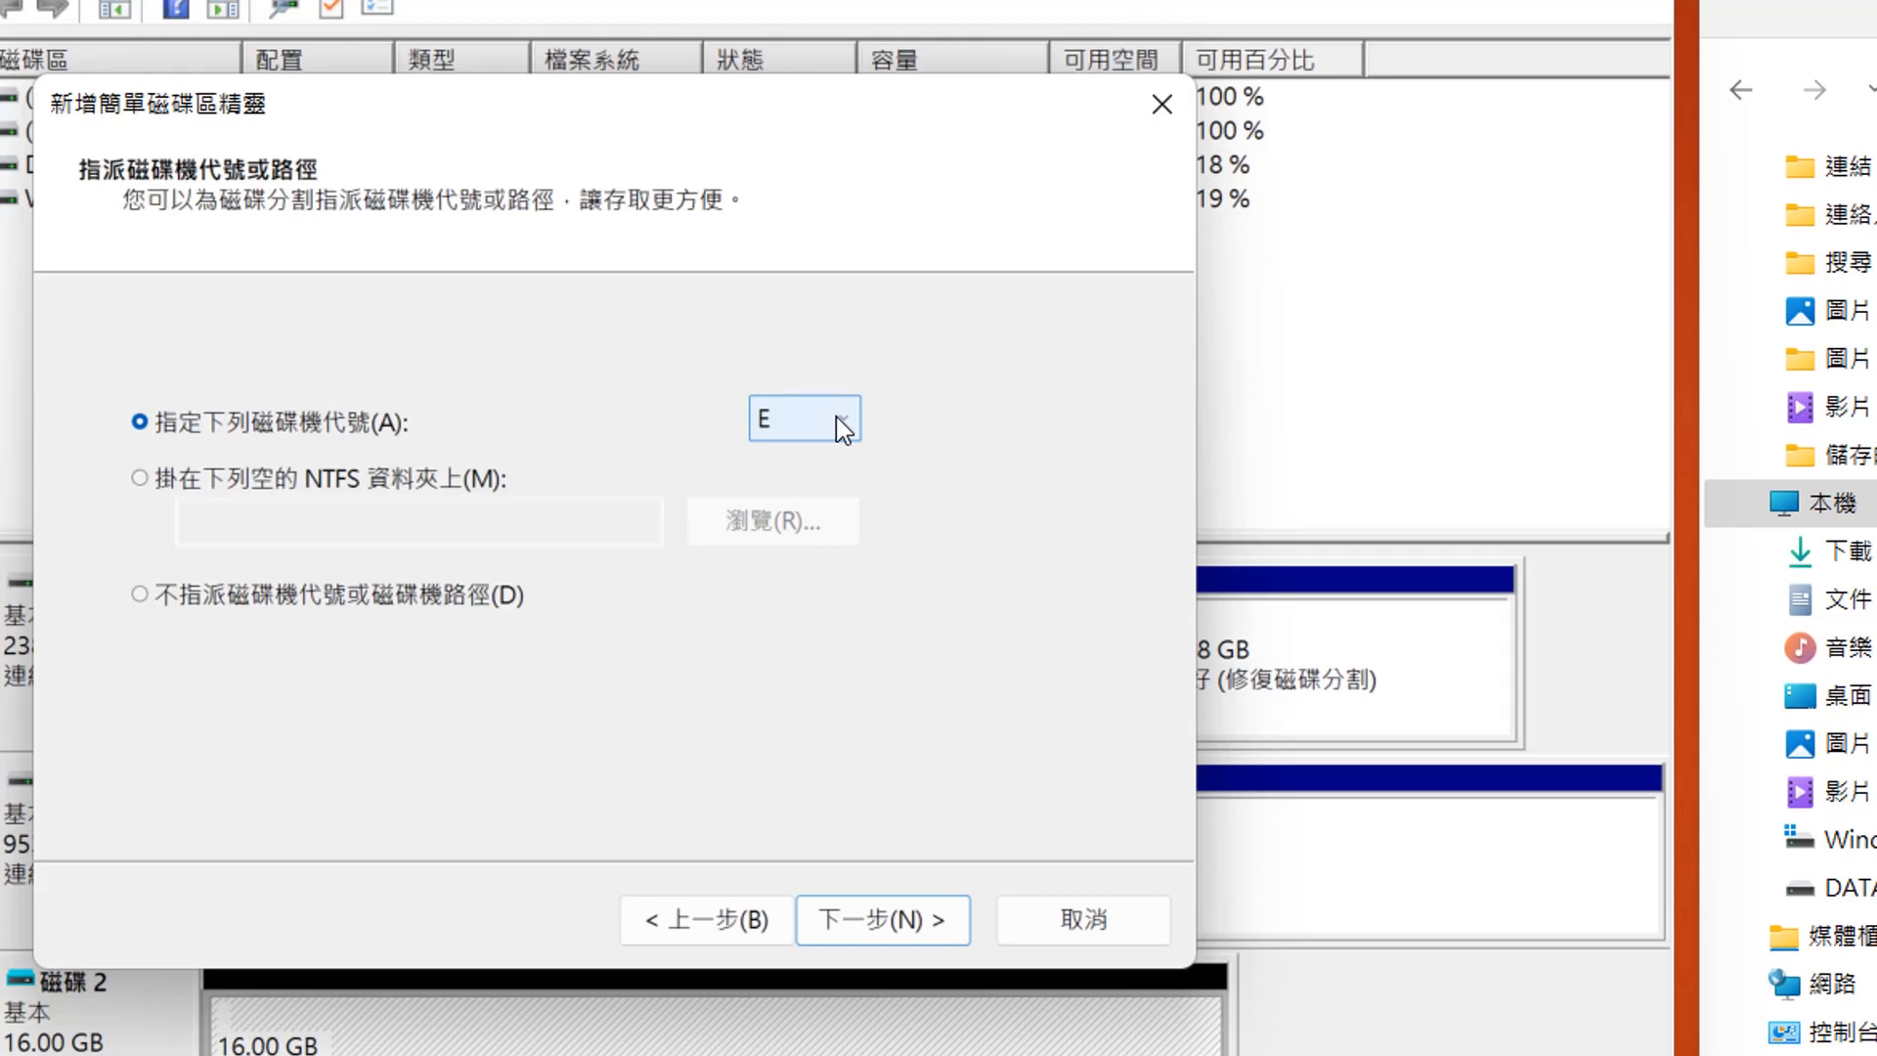
click(880, 919)
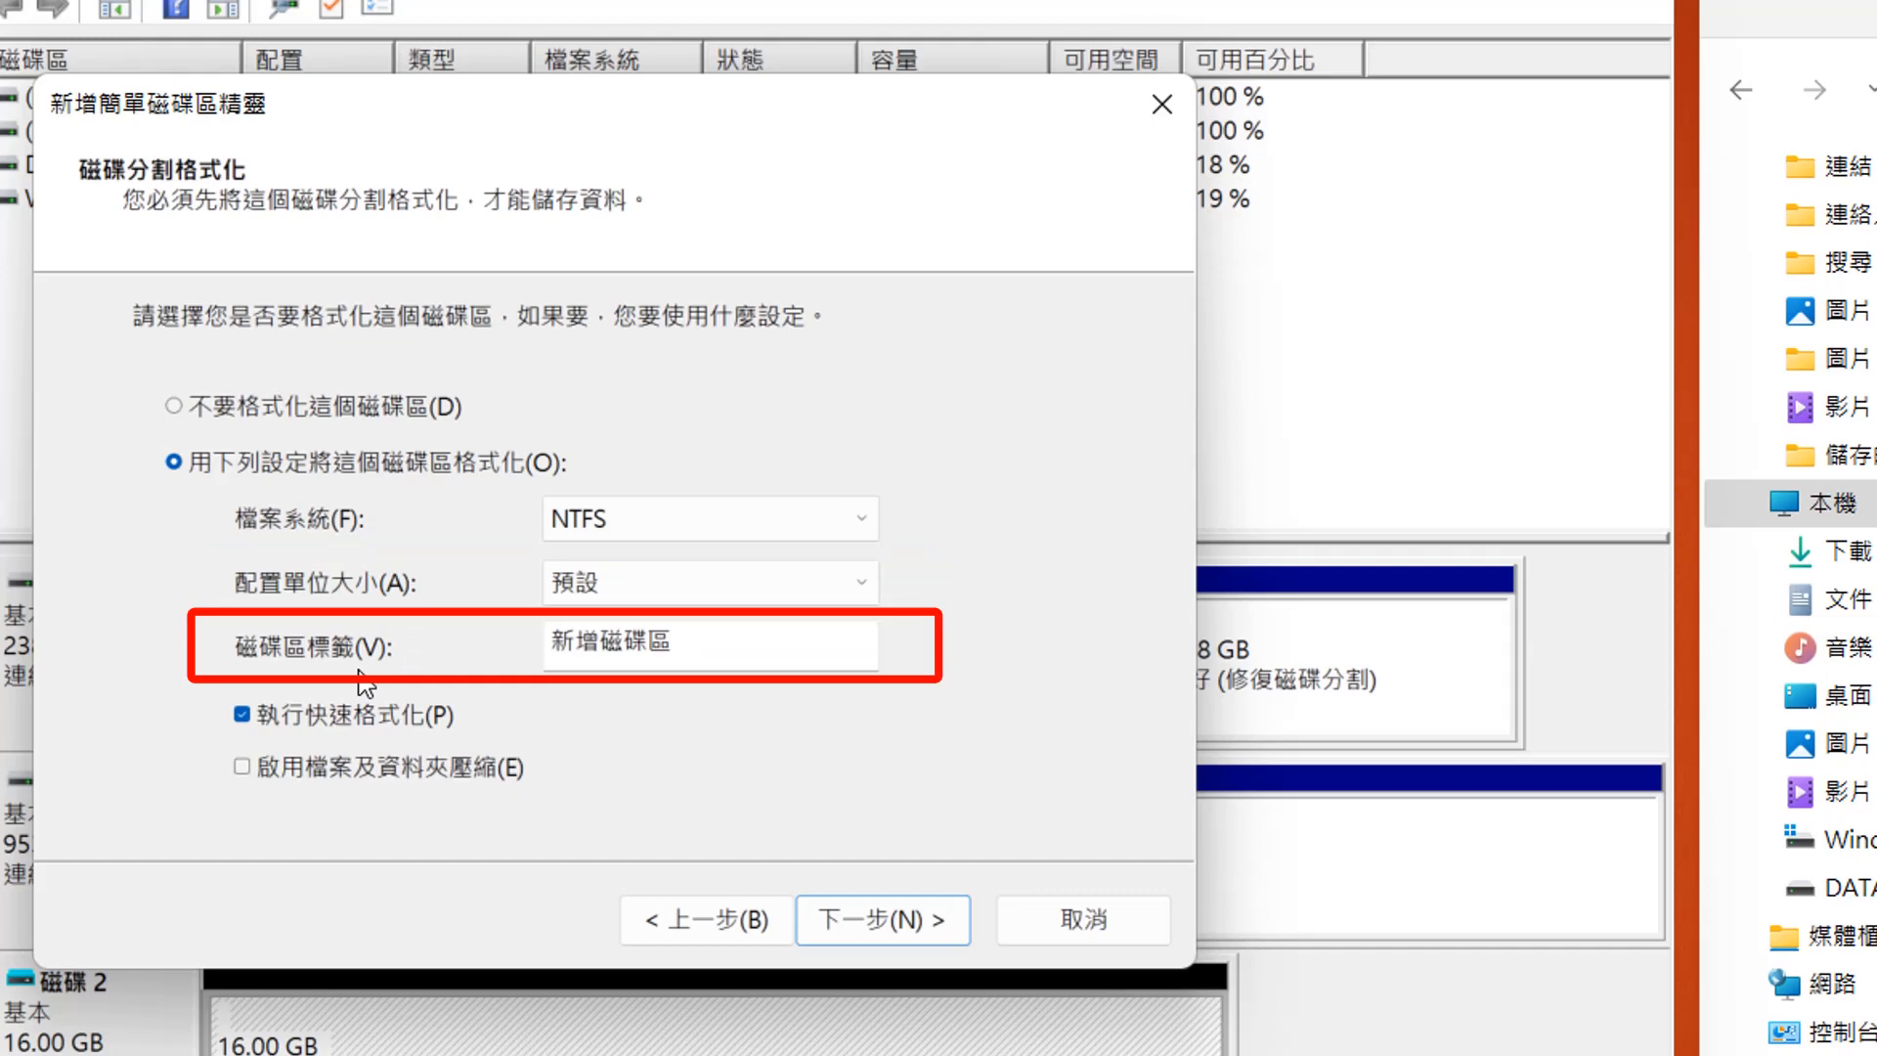
- Label the volume Data Disk, keep NTFS with quick format, and finish creating it
double_click(616, 641)
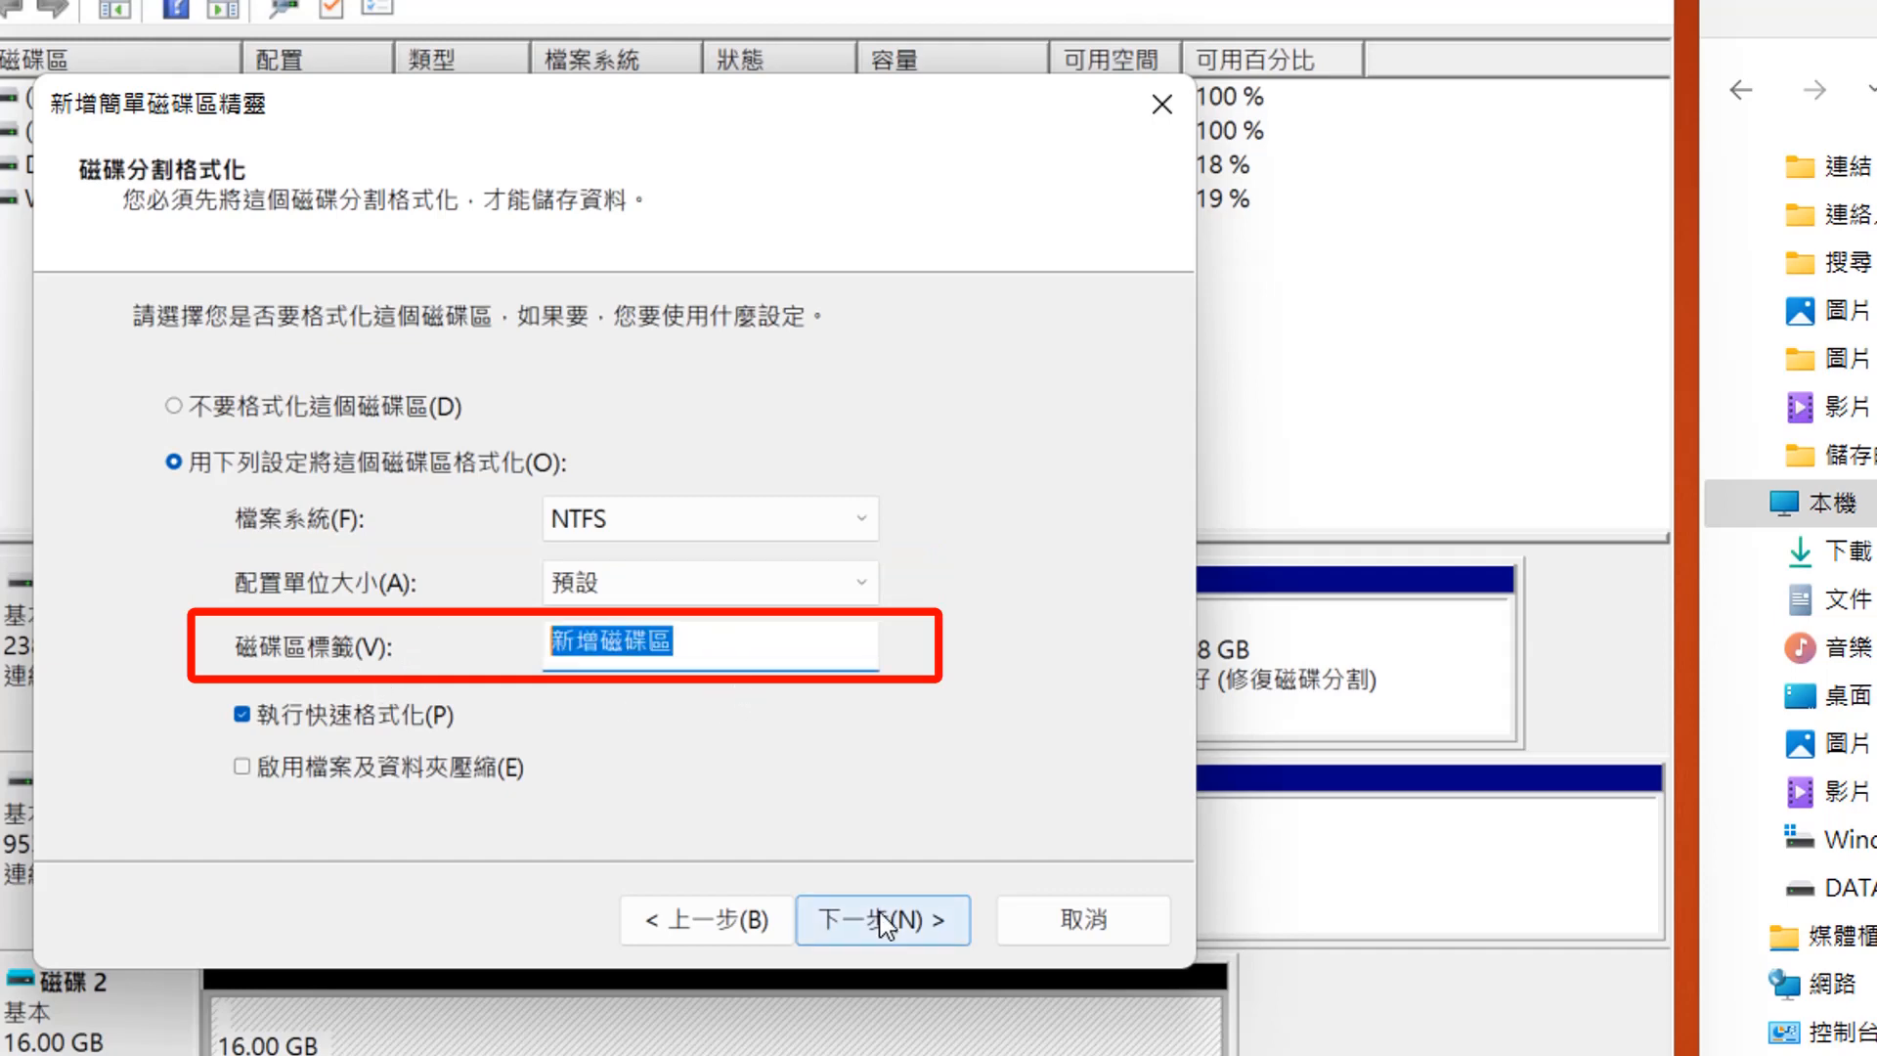
text(Data Disk)
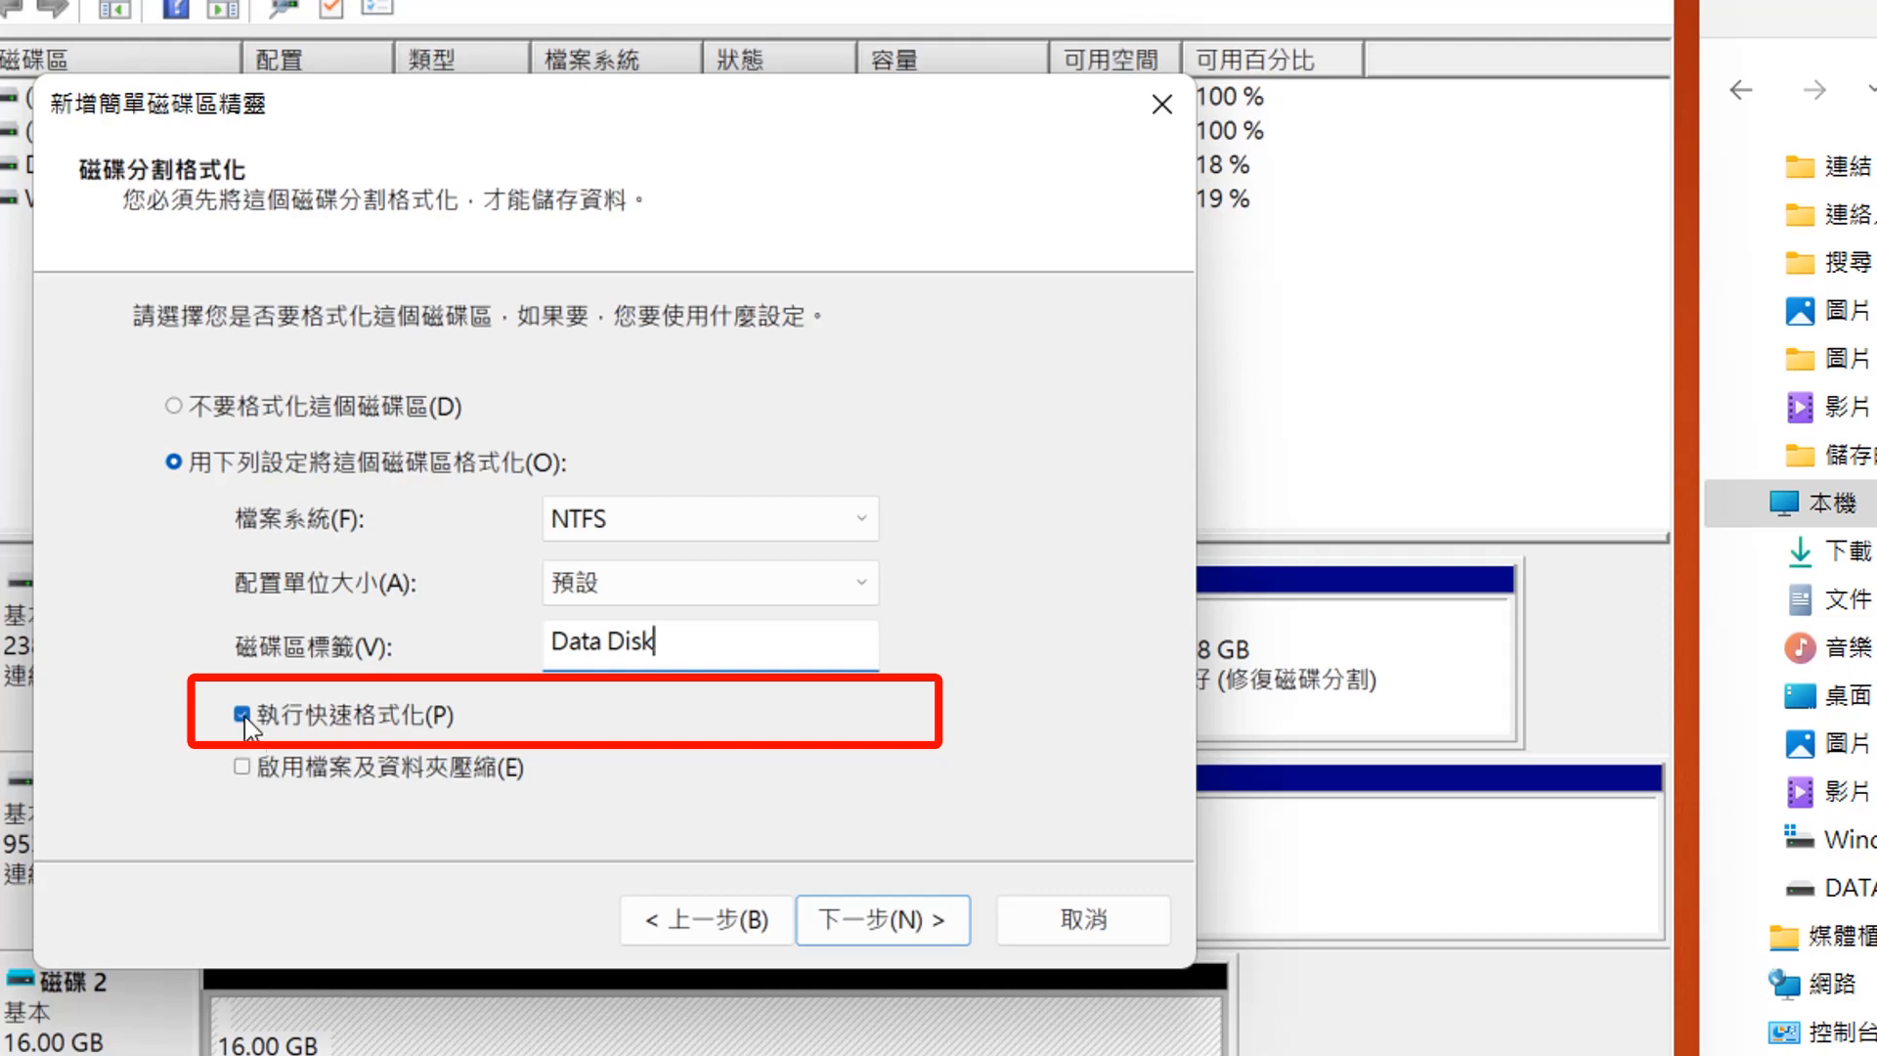
click(917, 922)
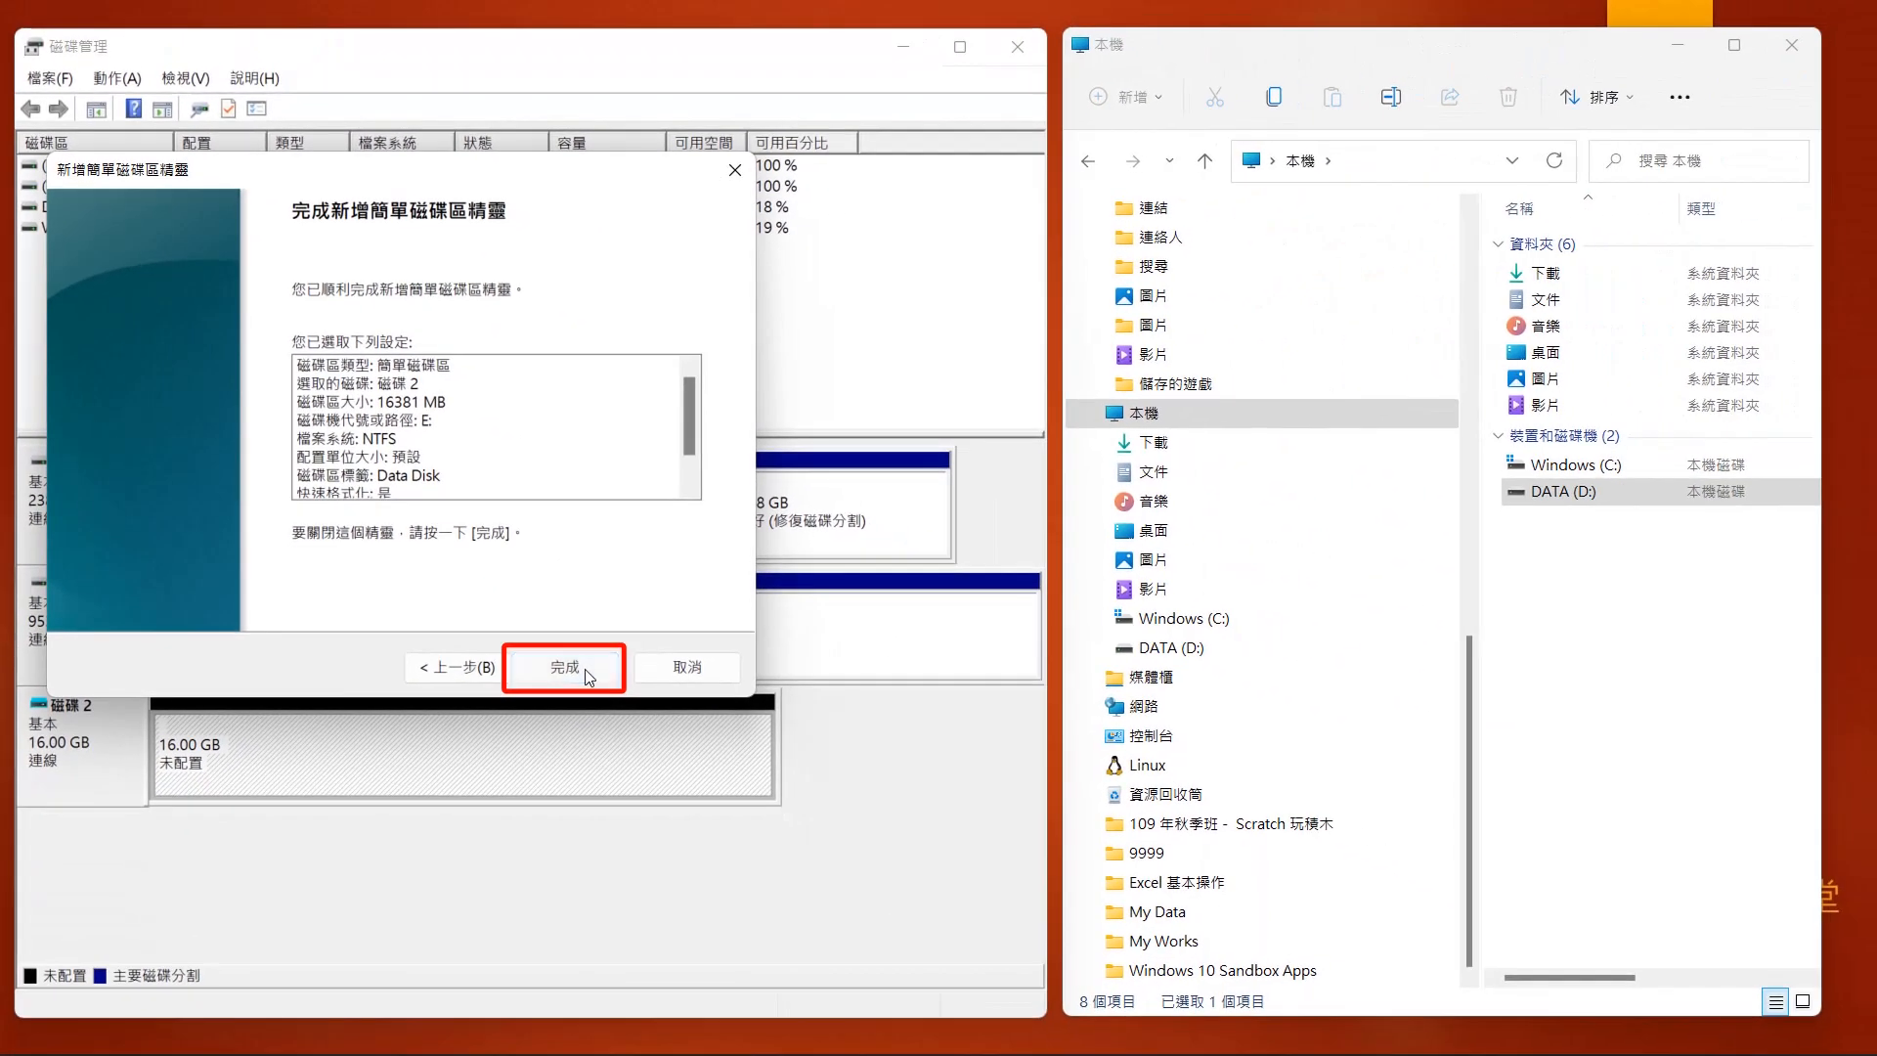
click(909, 920)
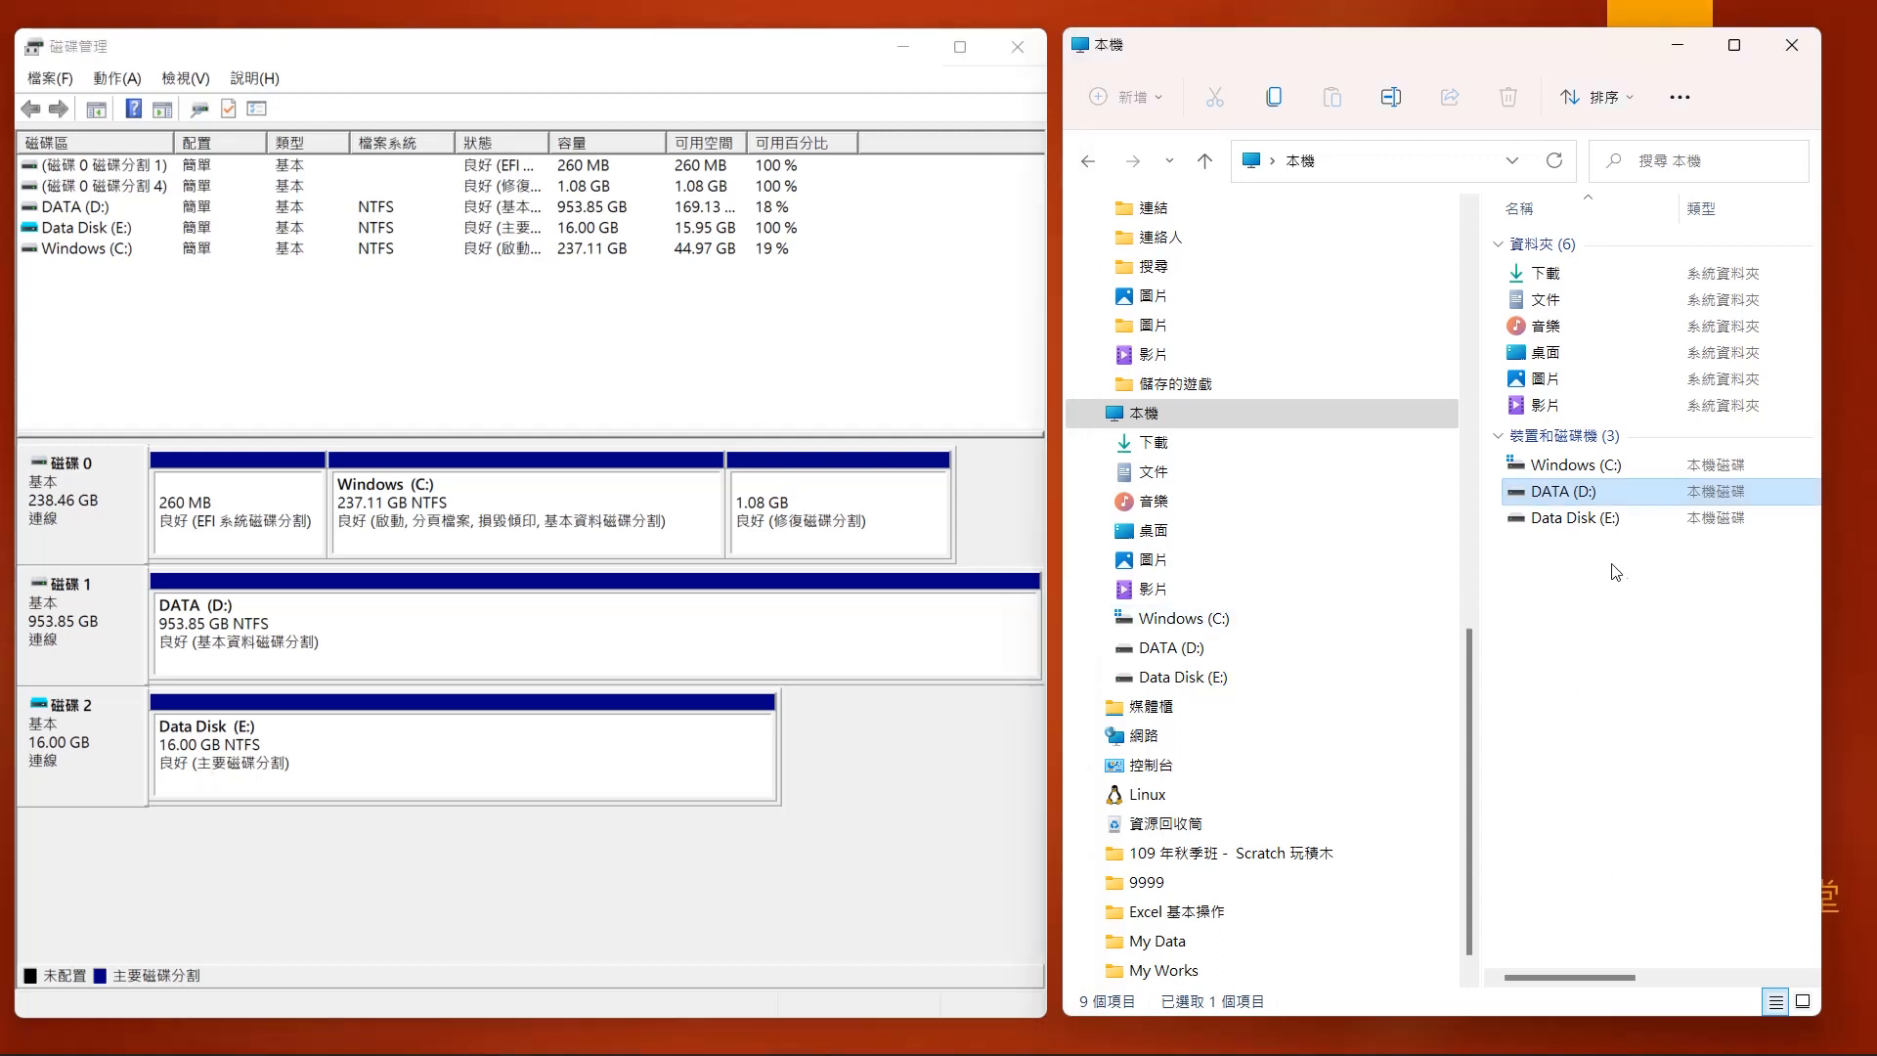
- Open Data Disk (E:) in File Explorer and create the text document 新增 文字文件.txt in it
click(1564, 531)
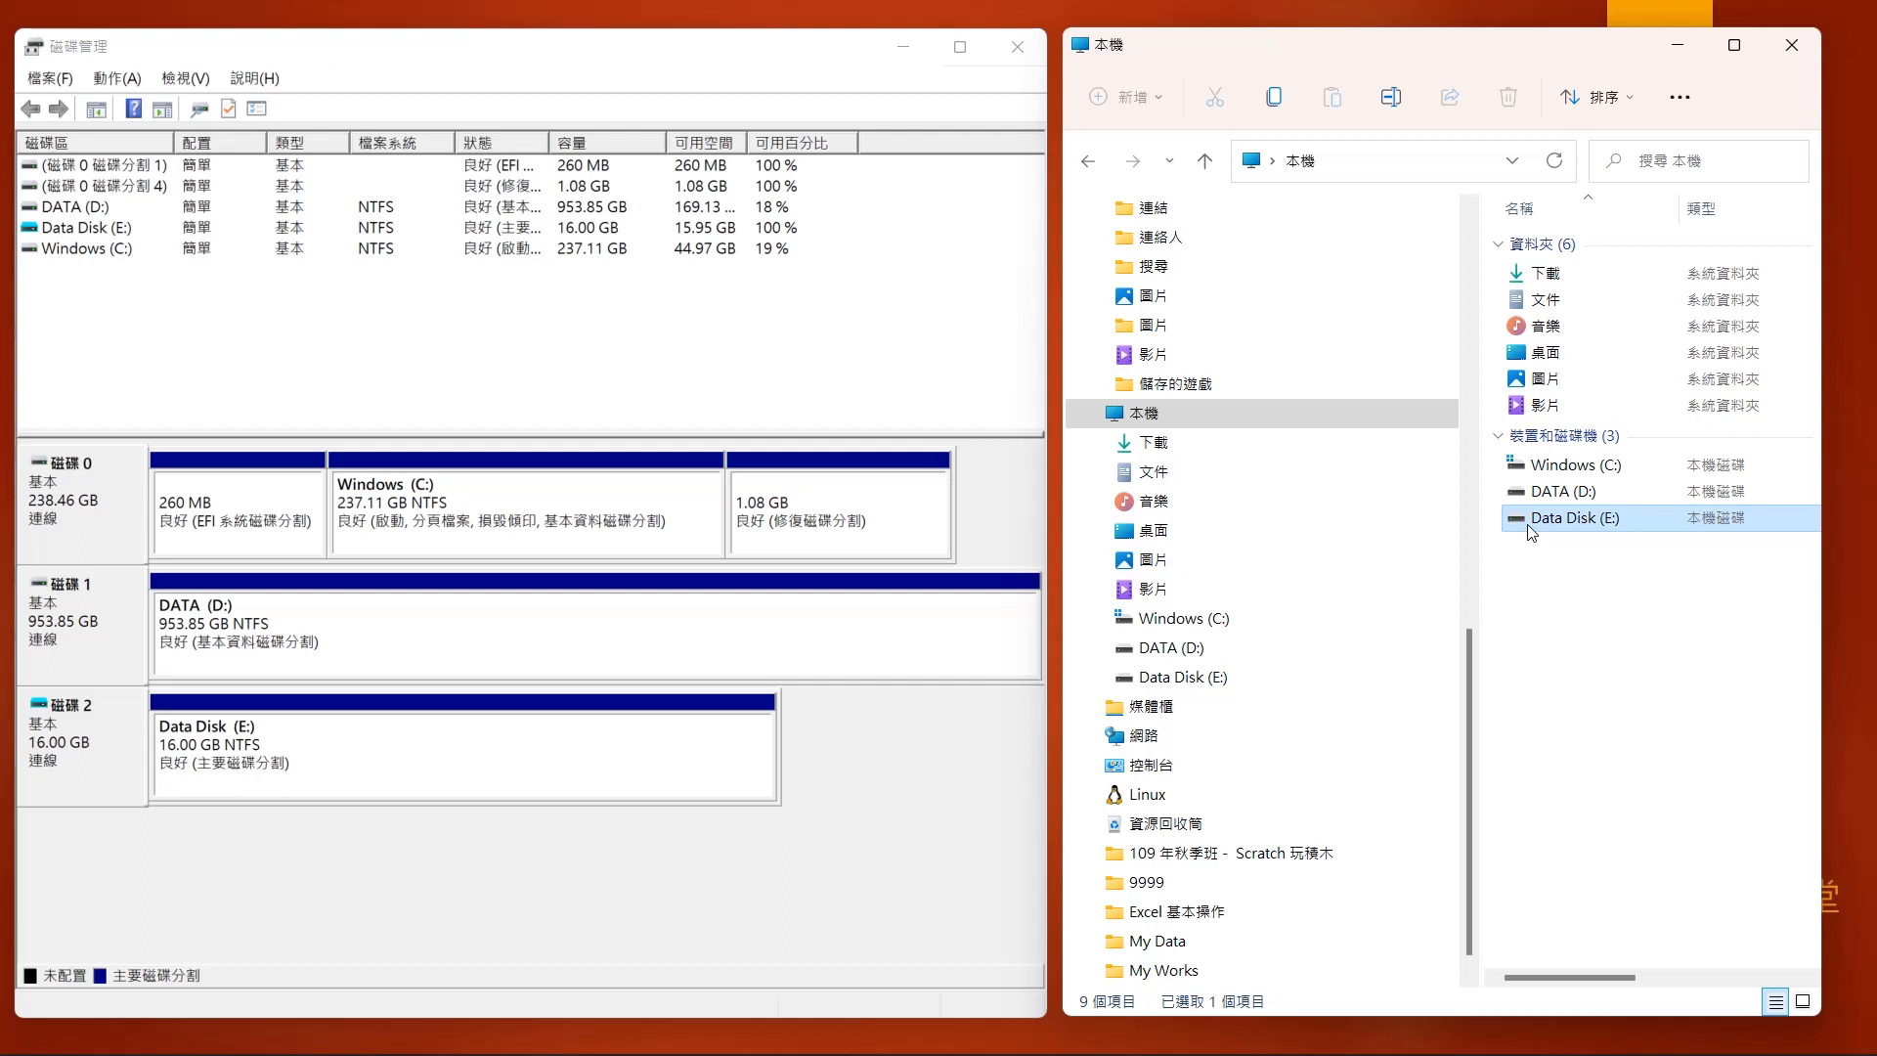
double_click(1532, 532)
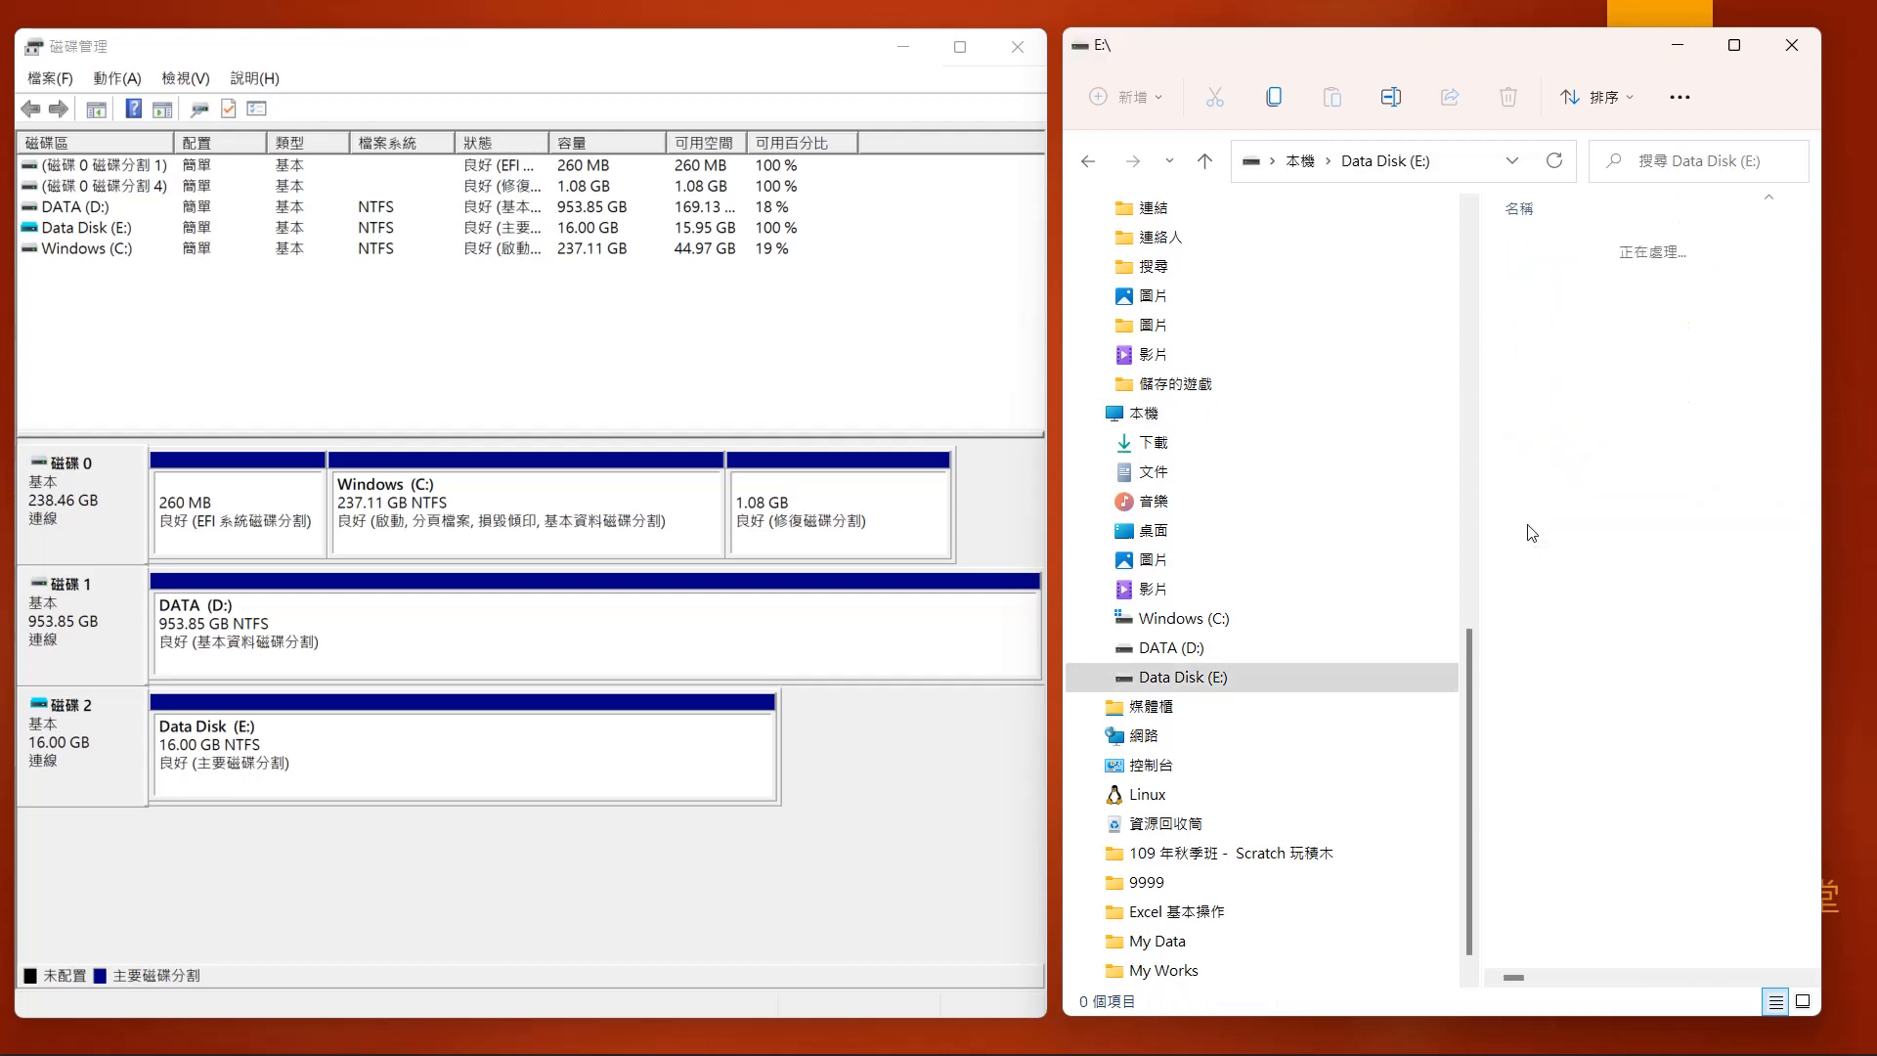
right_click(1536, 459)
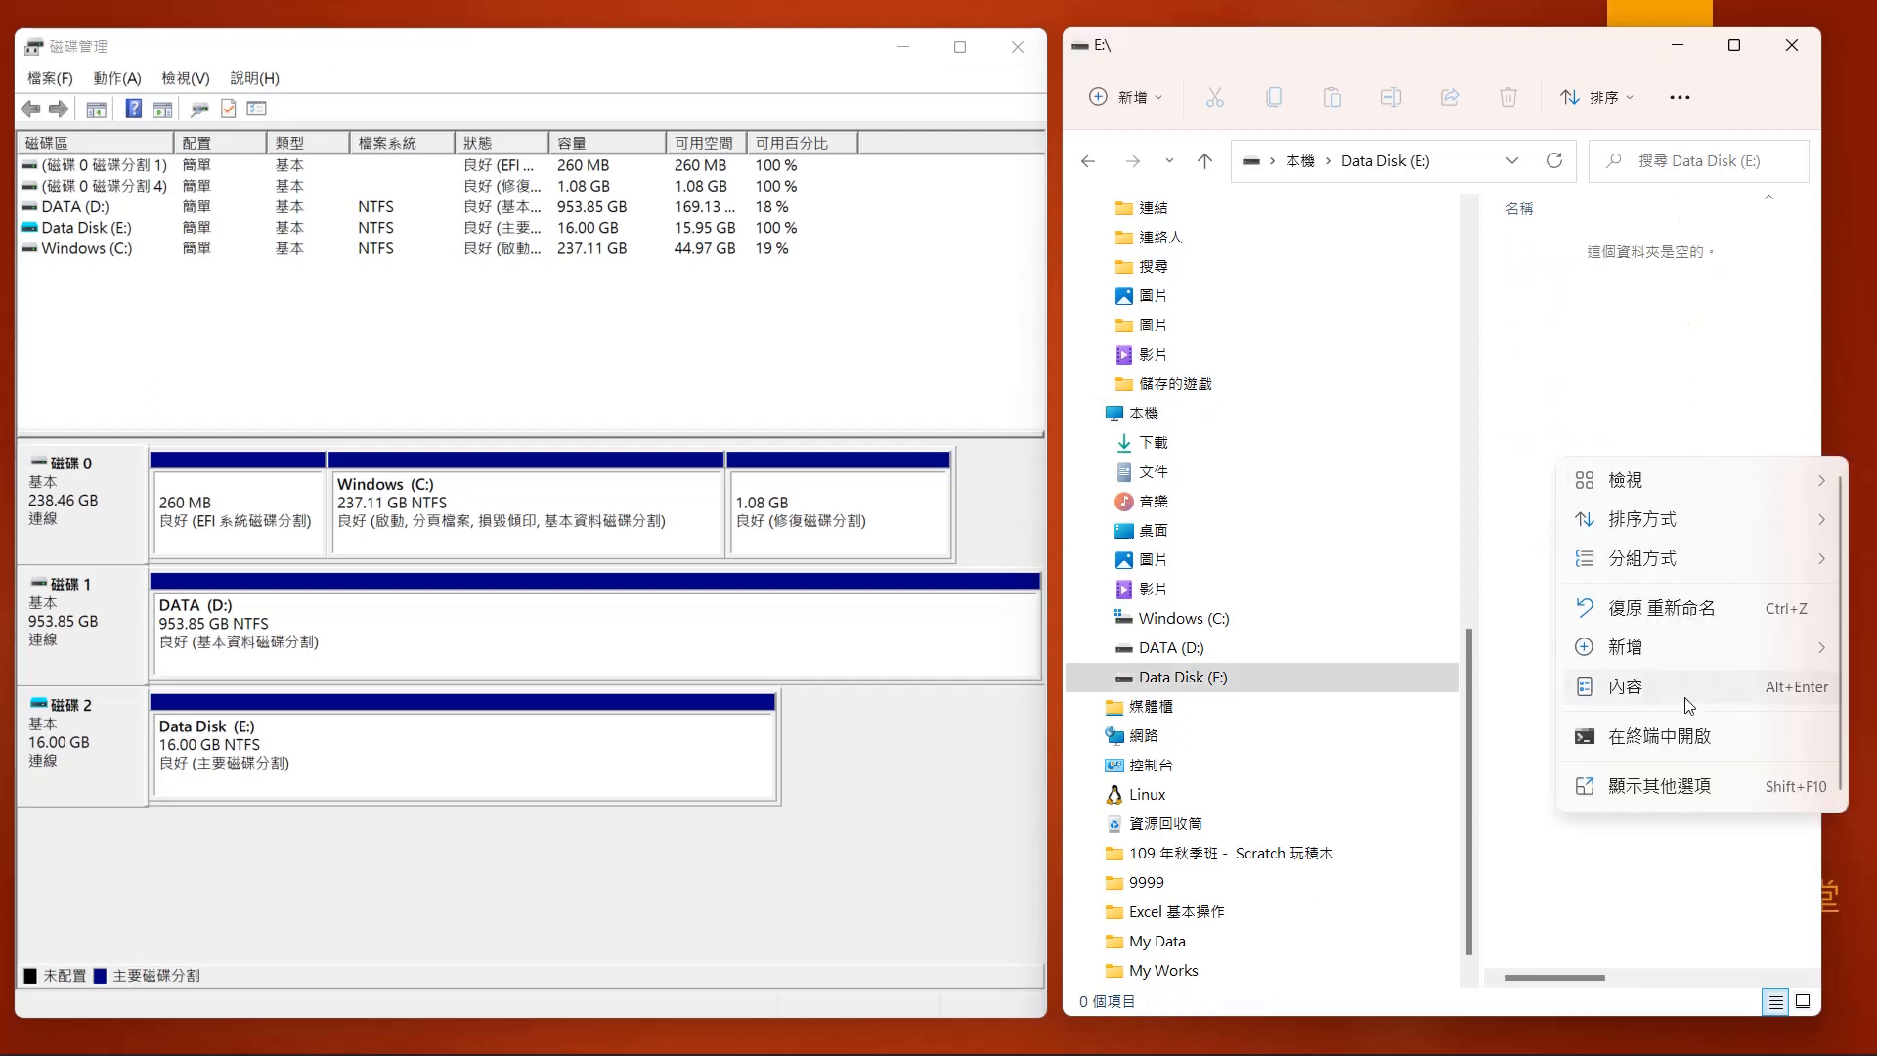
mouse_move(1650, 657)
click(1638, 565)
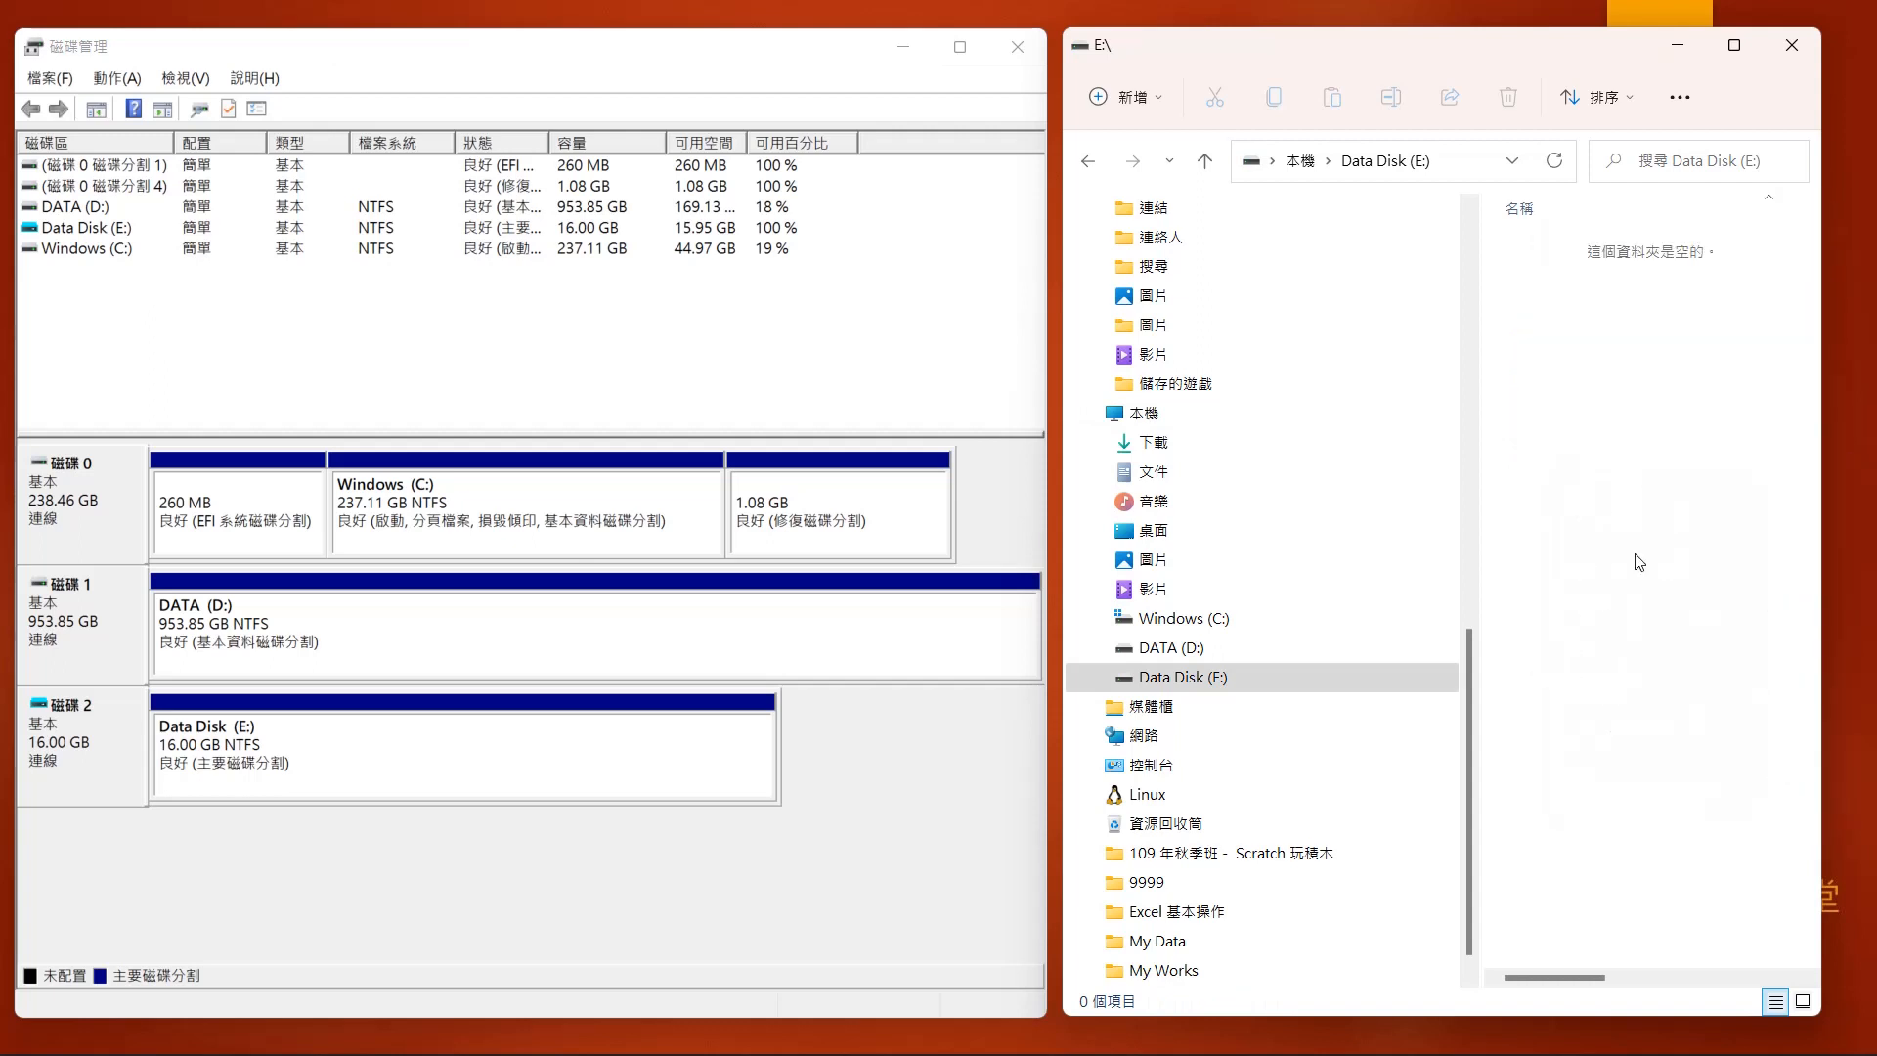
- Make a copy of 新增 文字文件.txt in the same folder on Data Disk (E:)
right_click(1539, 252)
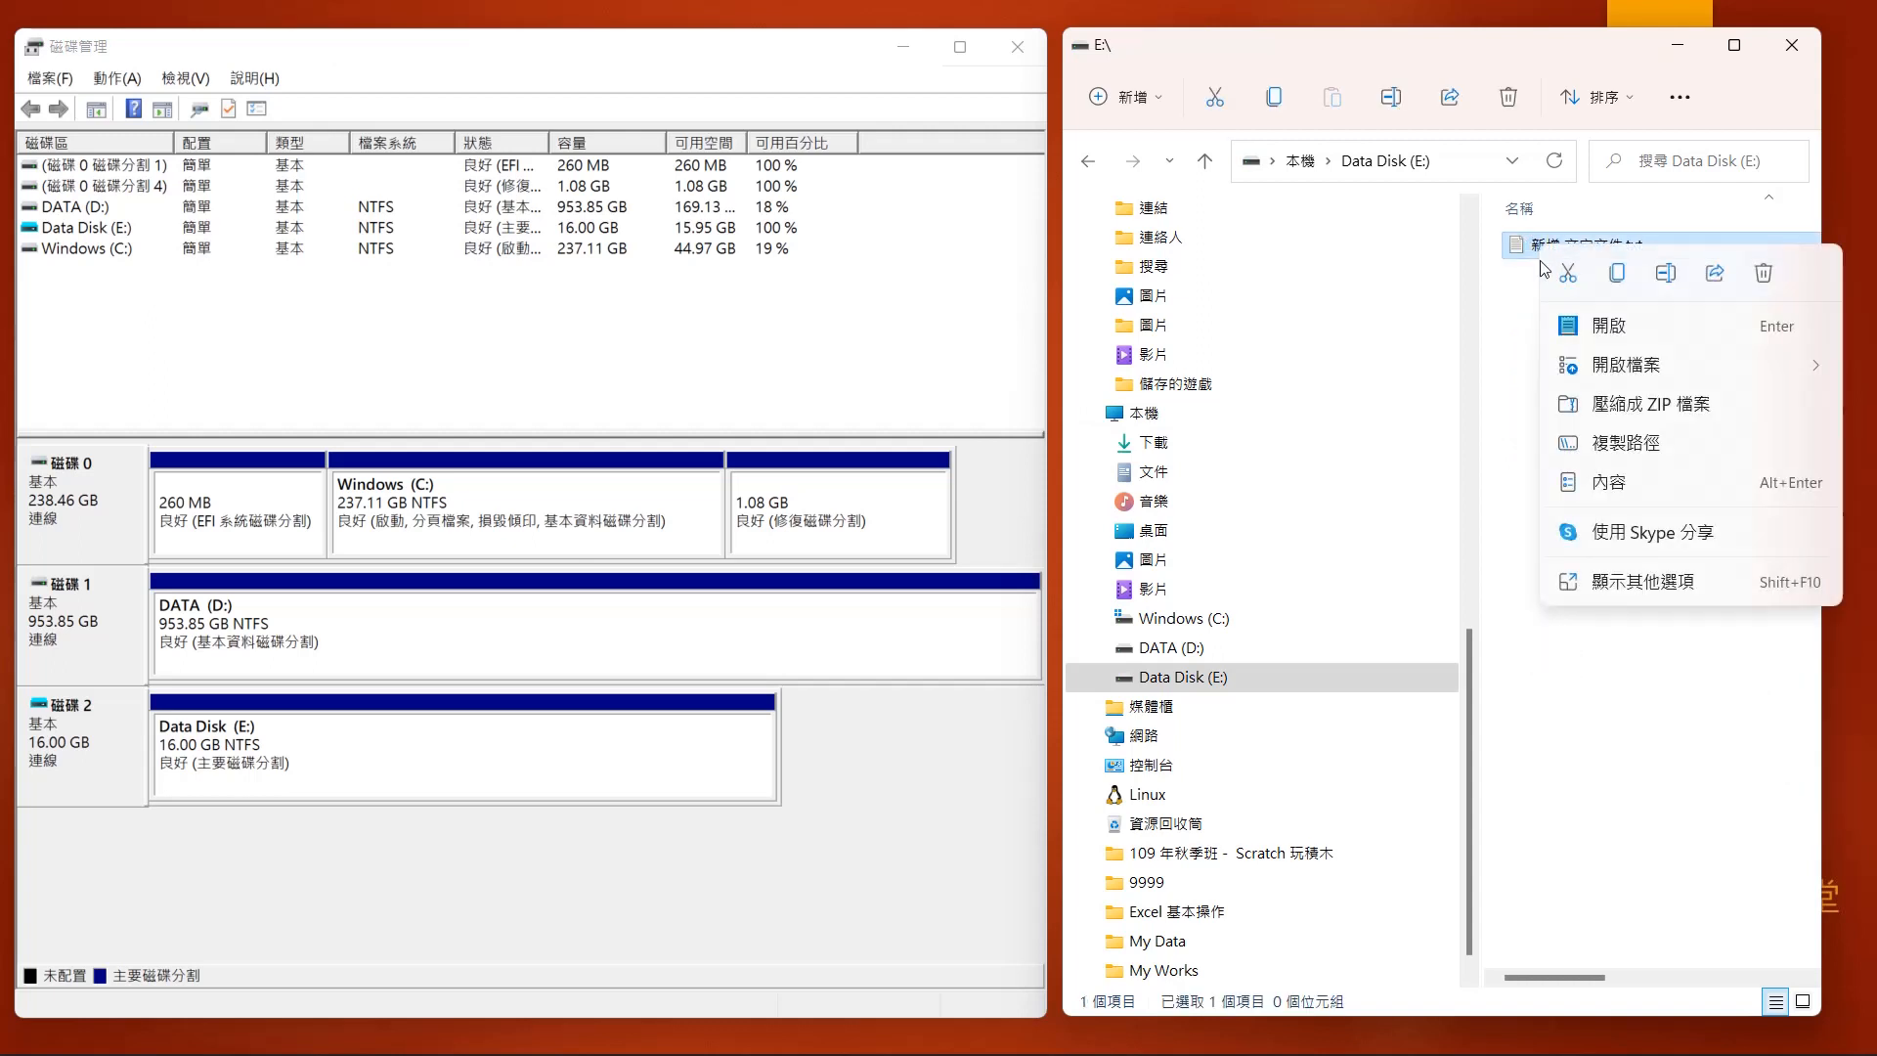
click(1619, 266)
click(1565, 376)
right_click(1565, 375)
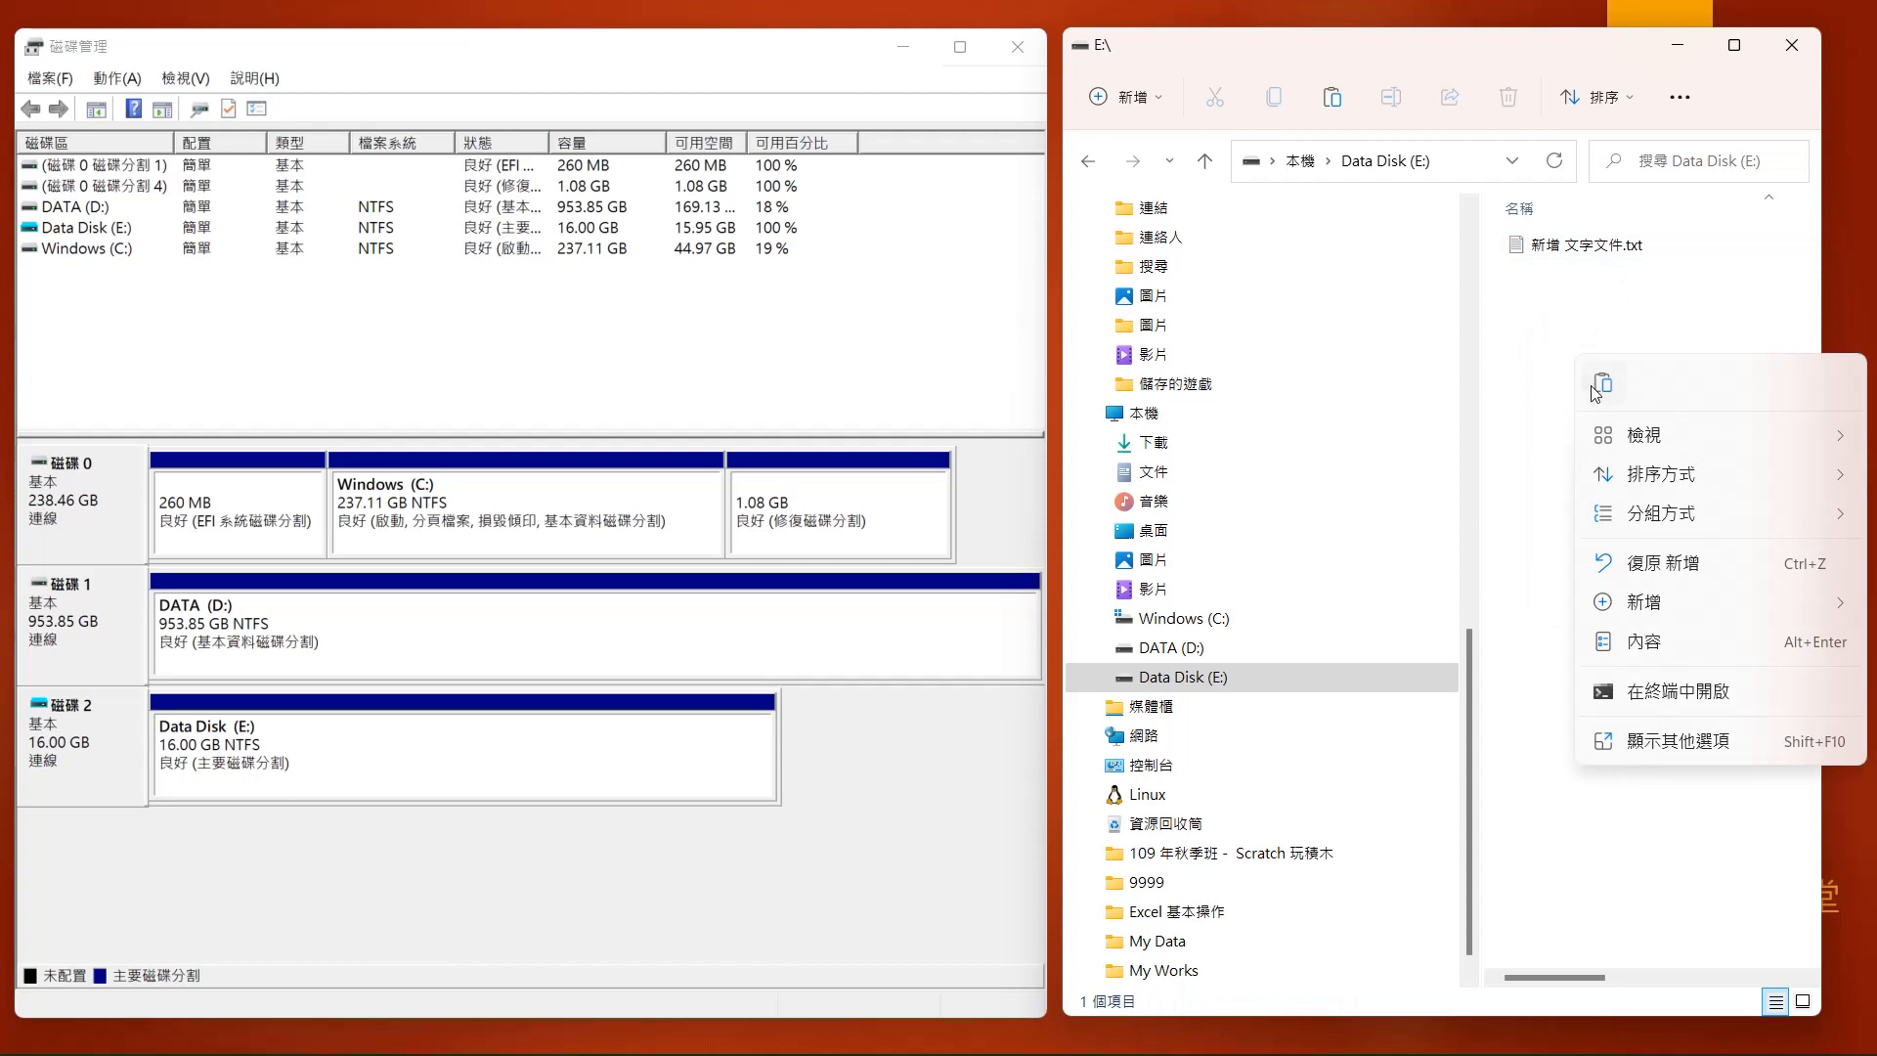
click(1597, 391)
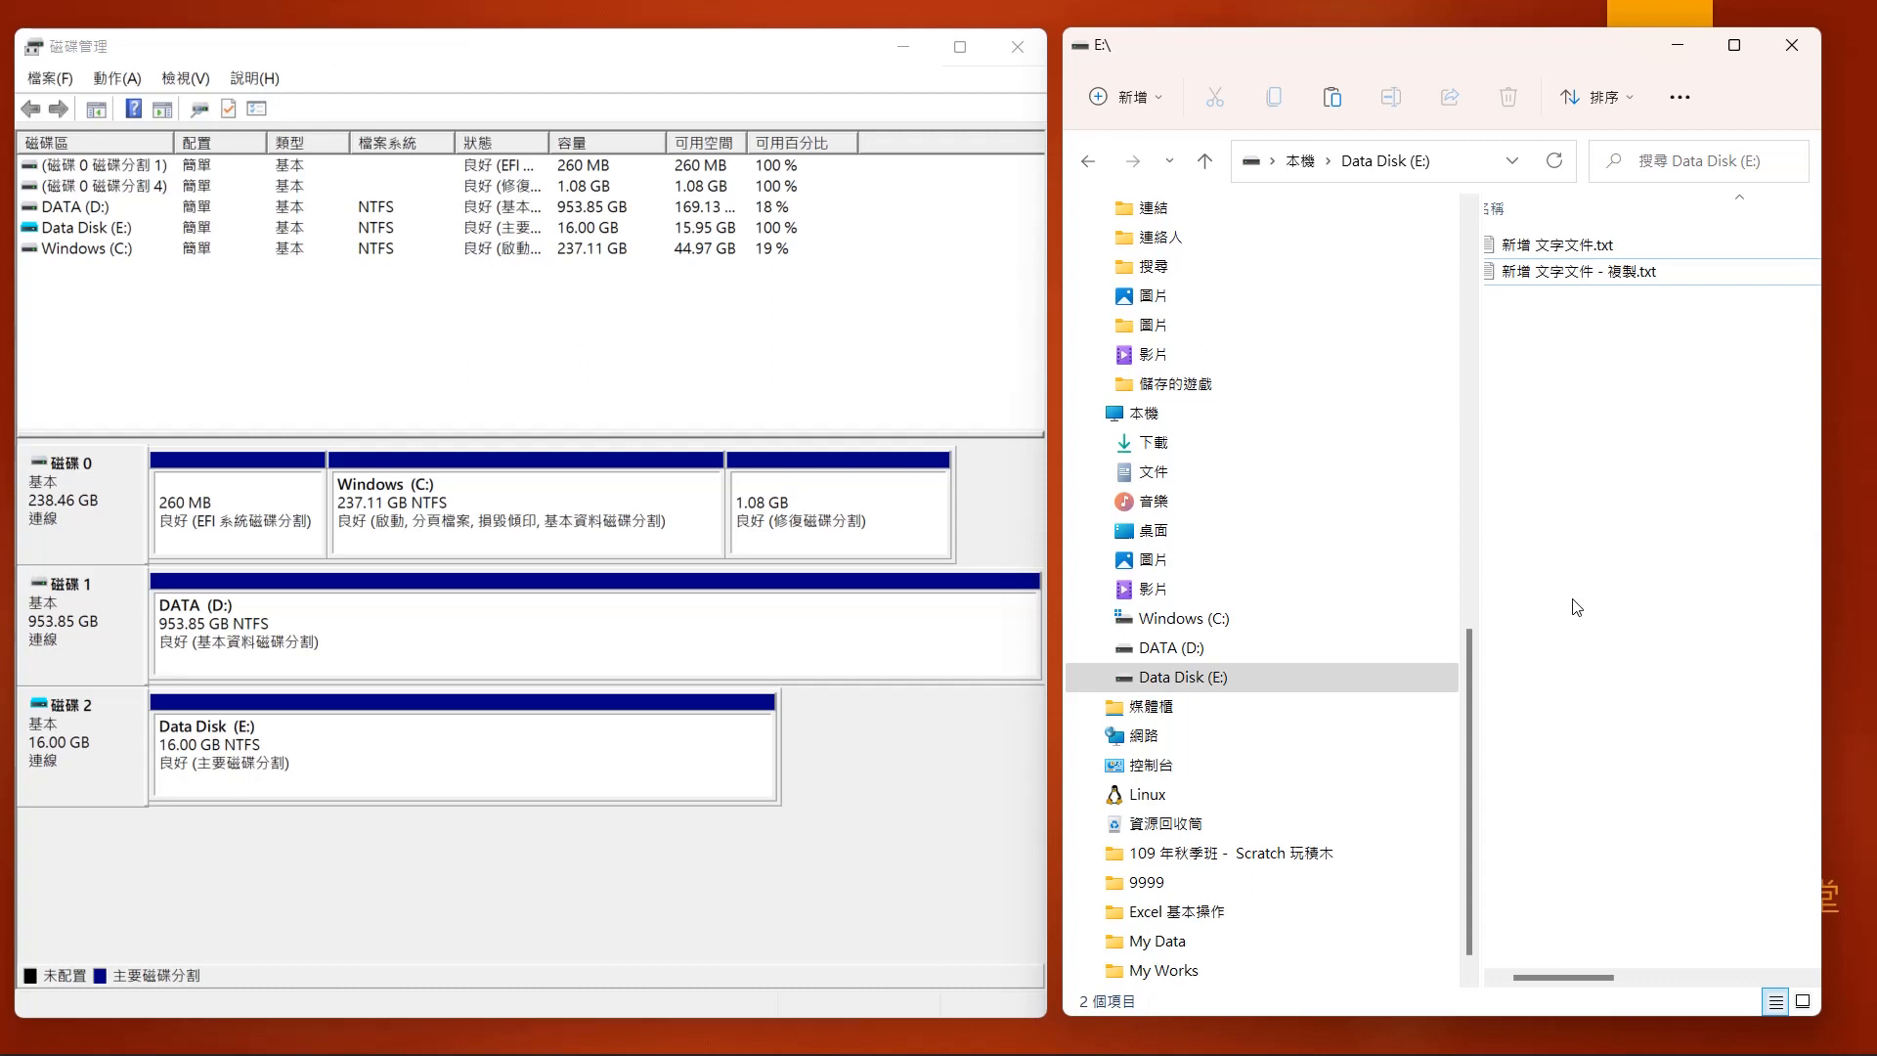
- Eject Data Disk (E:) and mount it again from Data Disk.vhd in the Virtual Disks folder under 文件
right_click(1185, 678)
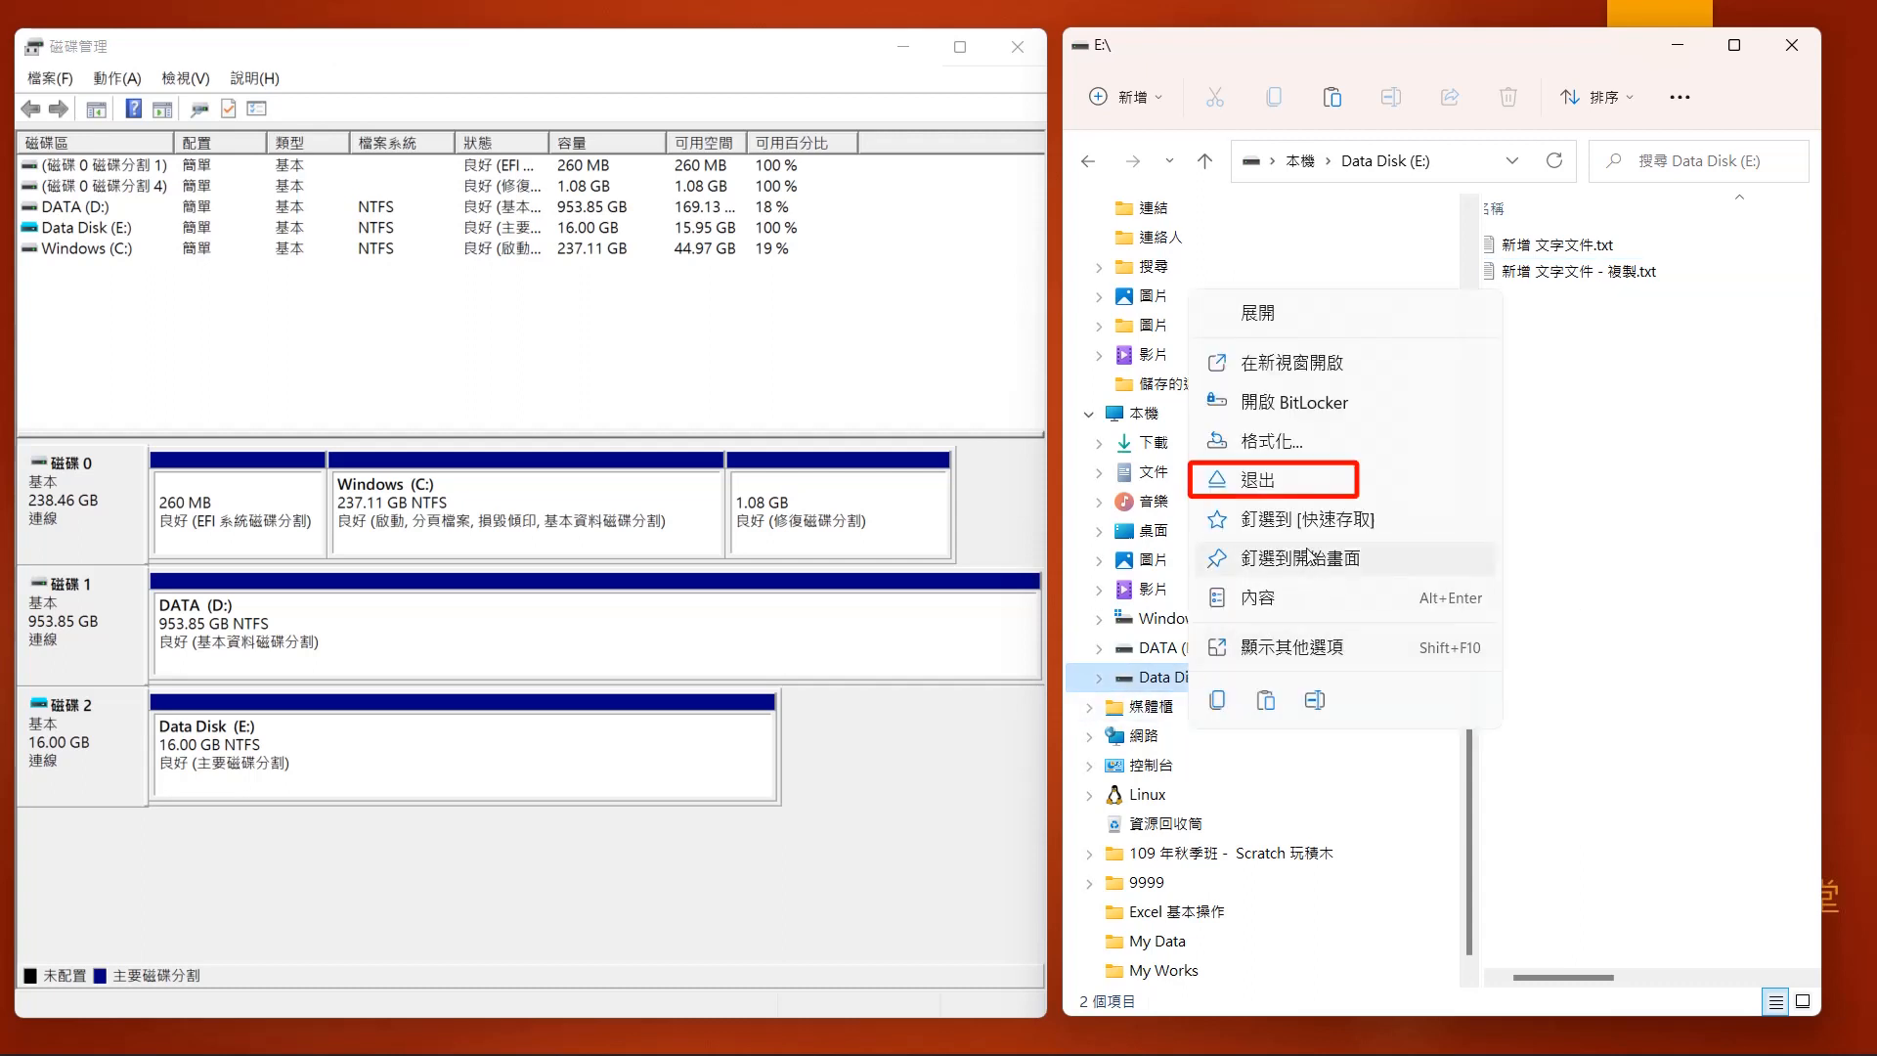
click(1295, 494)
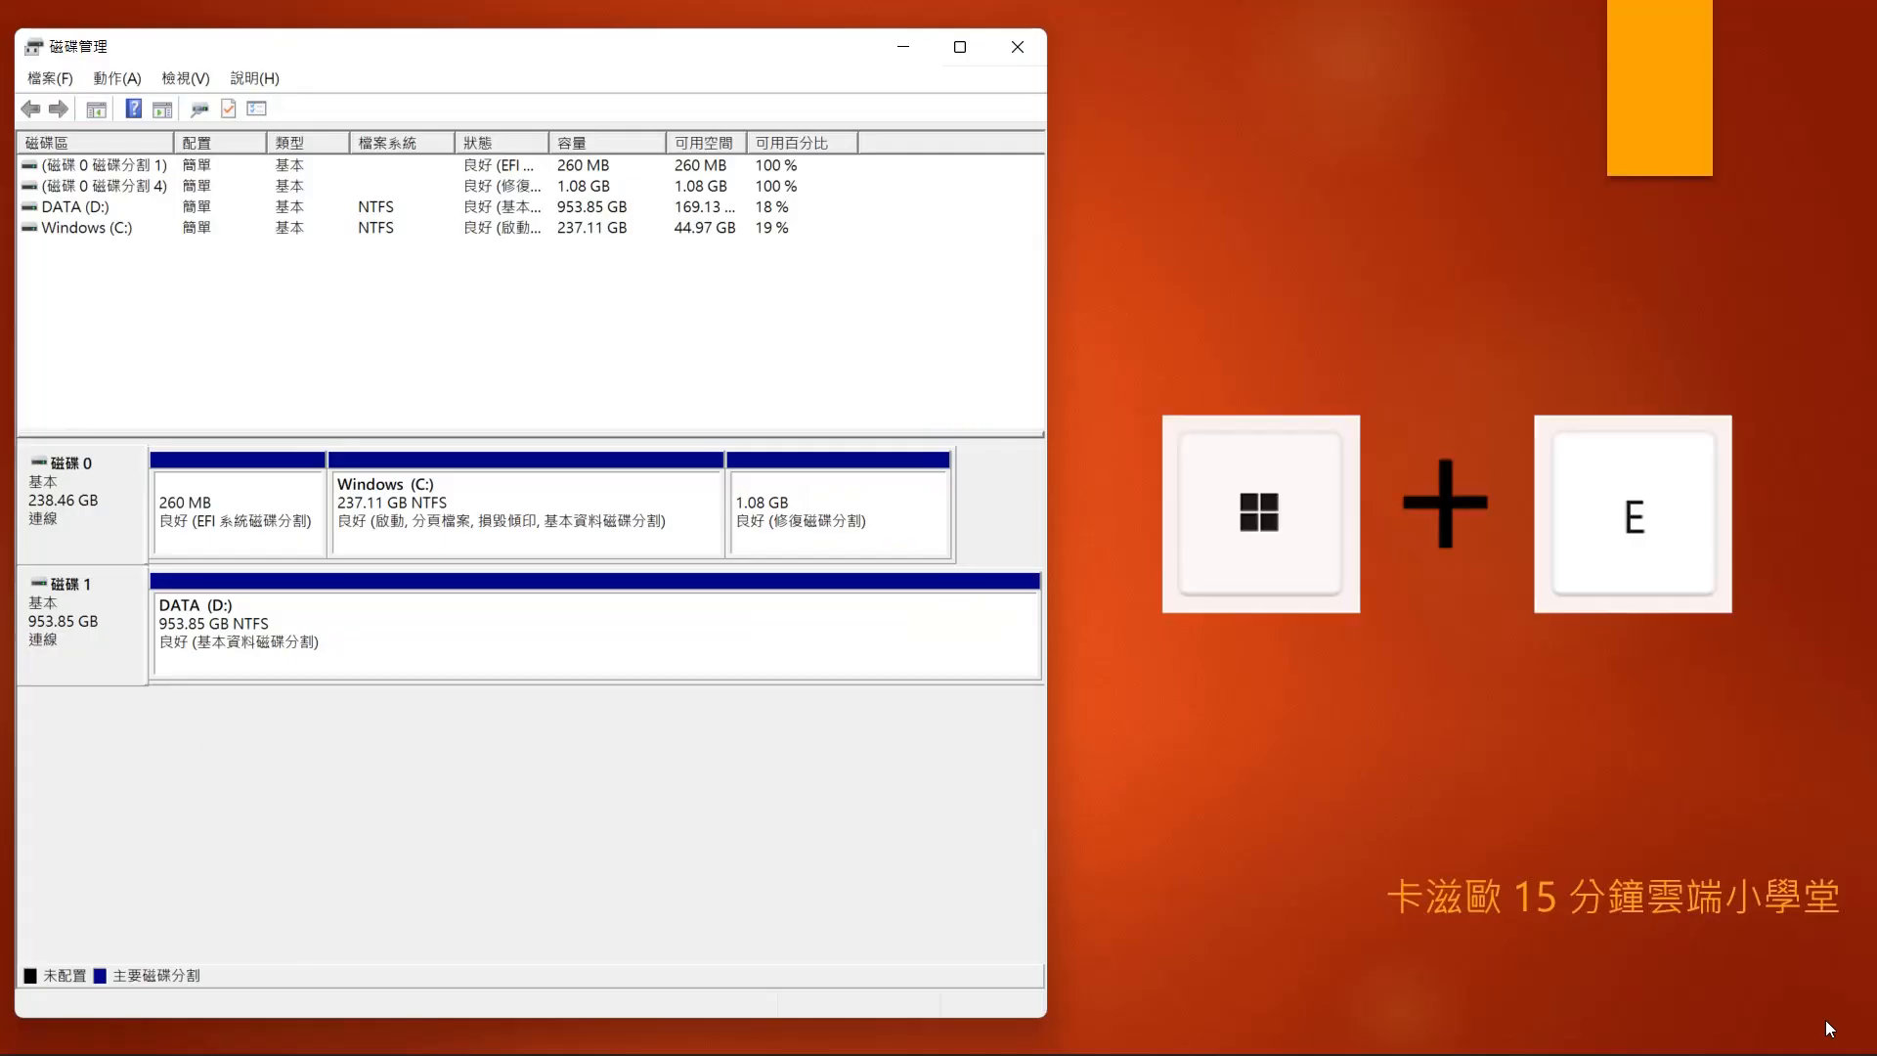
key(super+e)
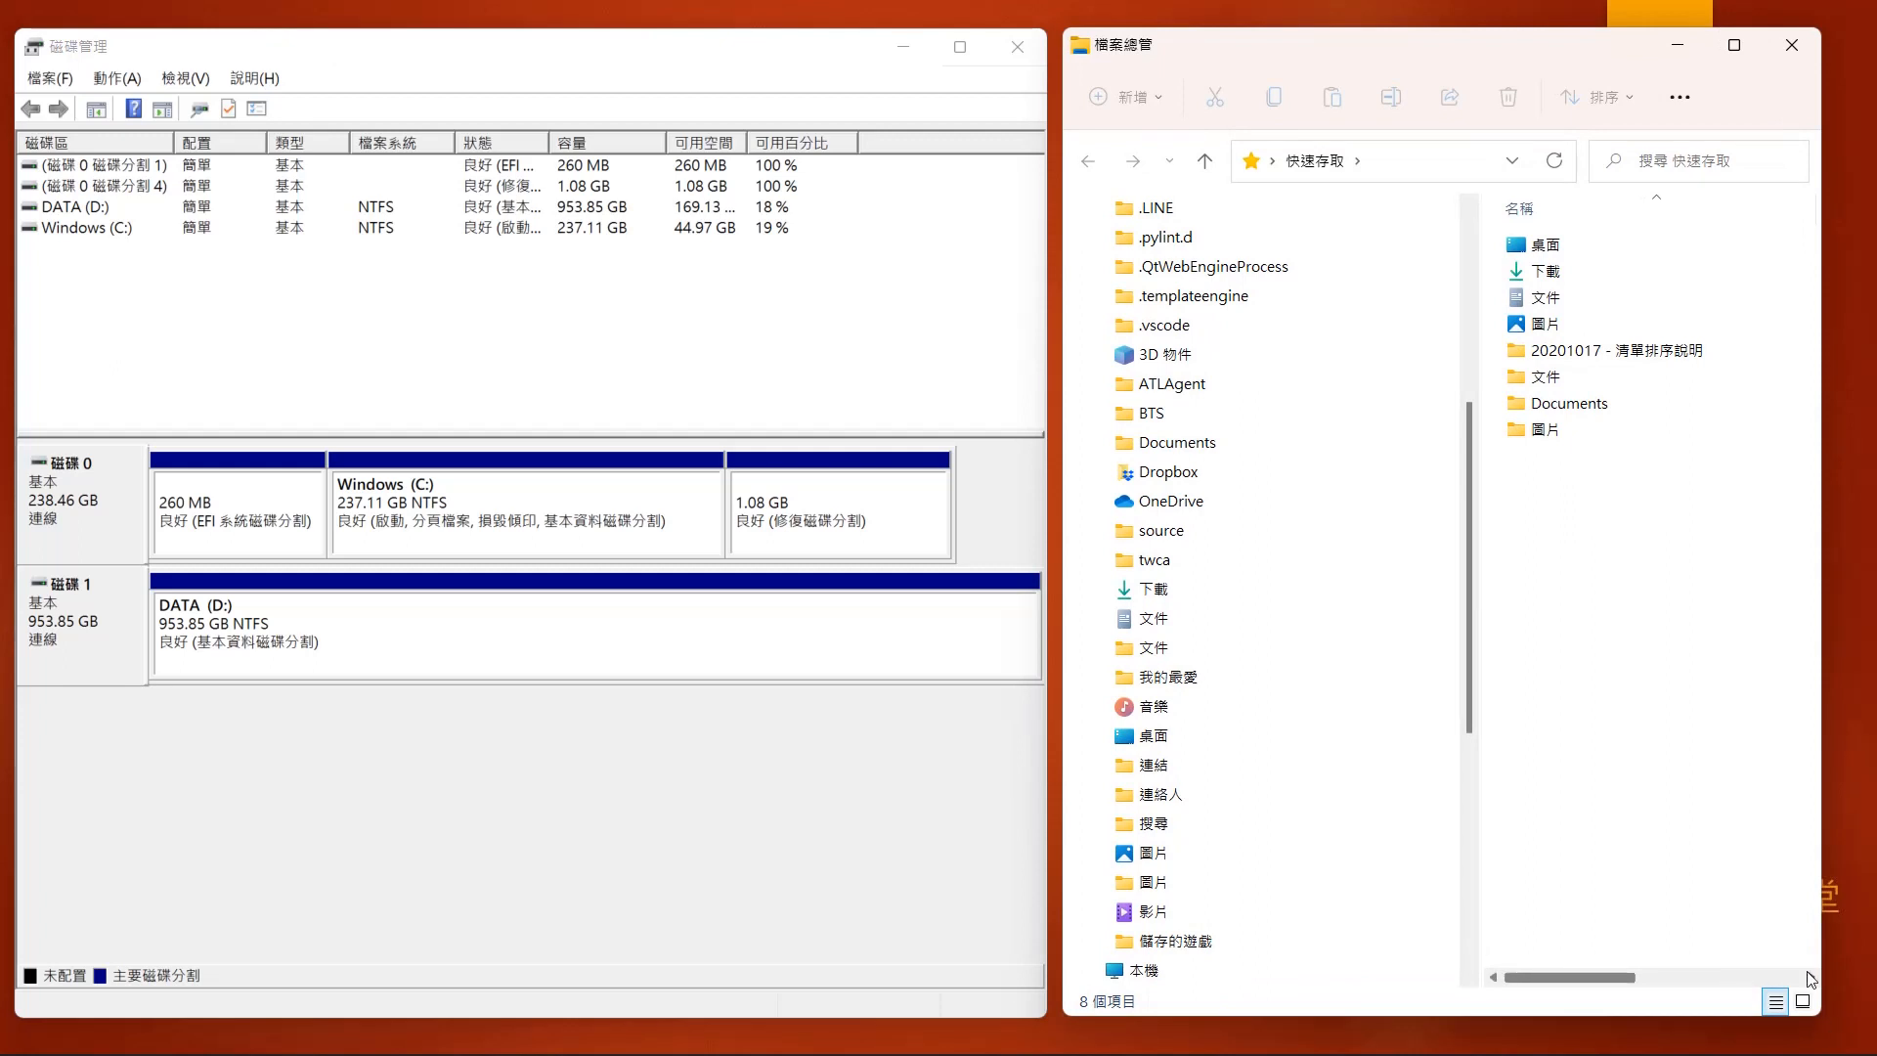
click(1158, 619)
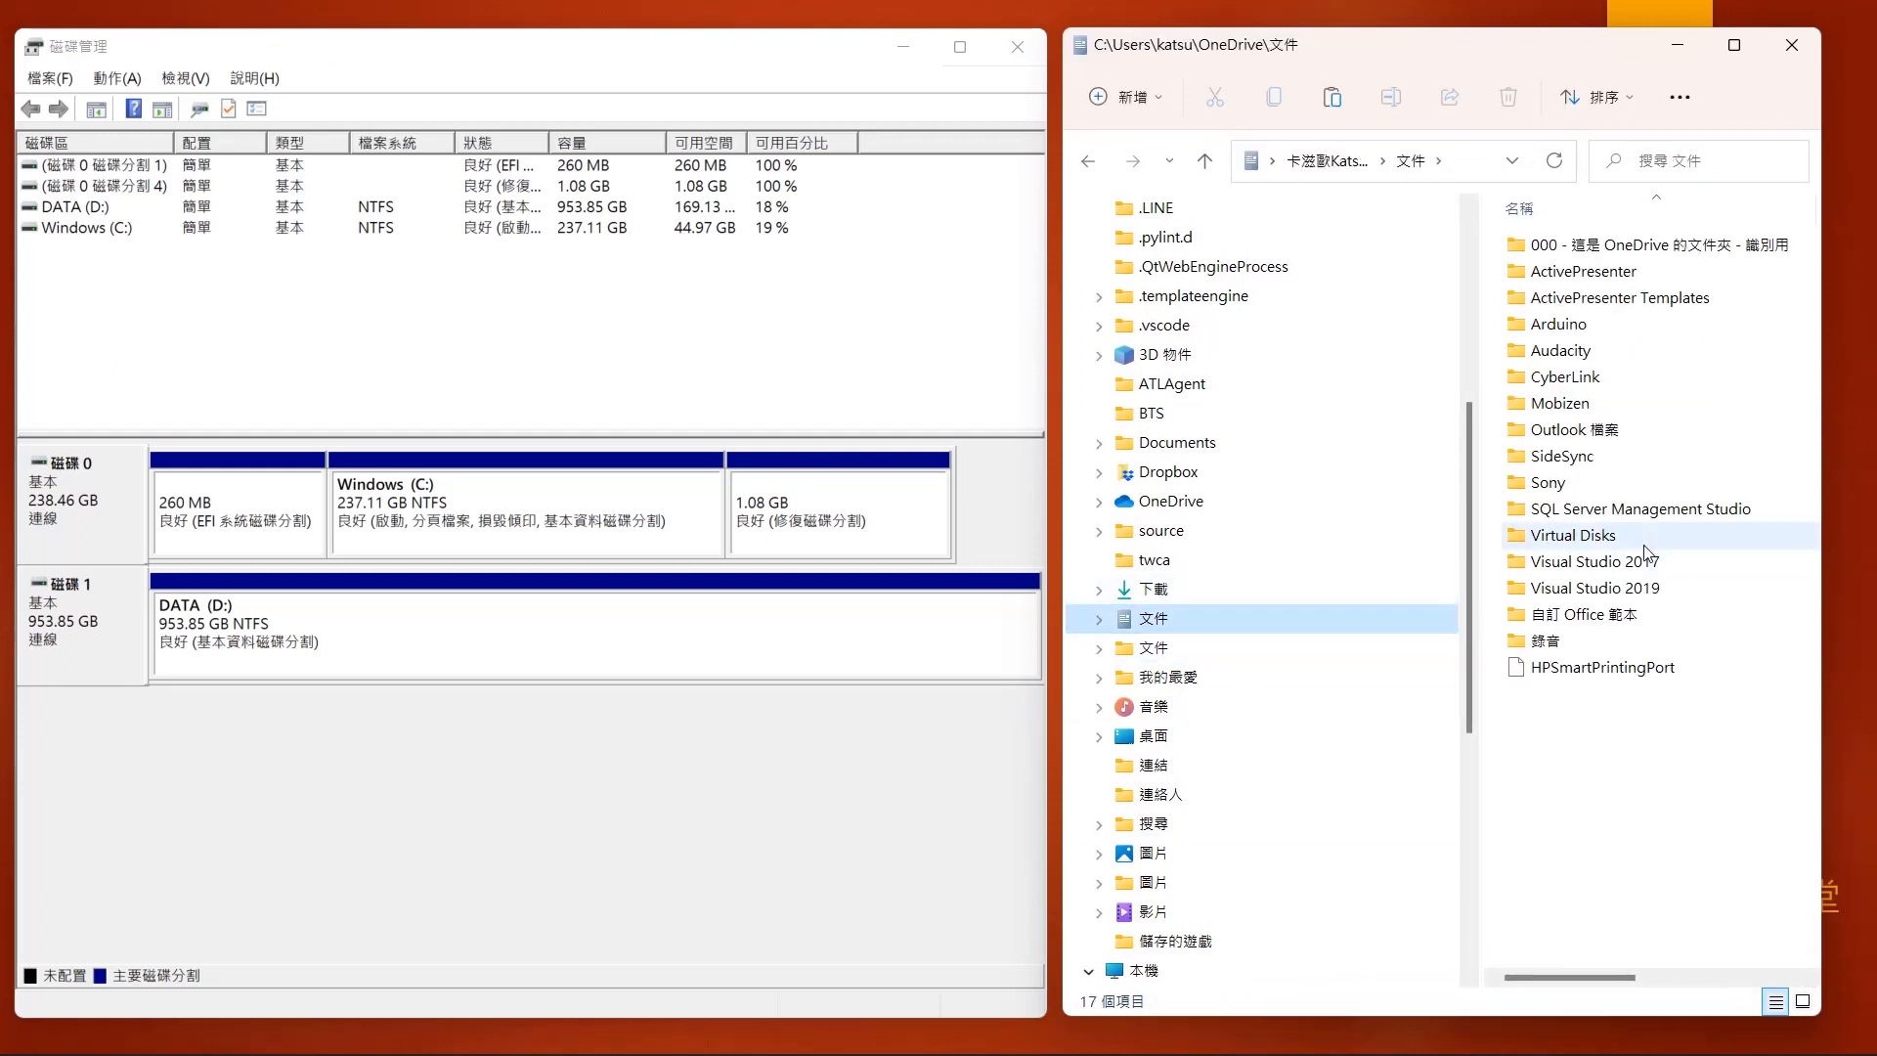
double_click(1568, 536)
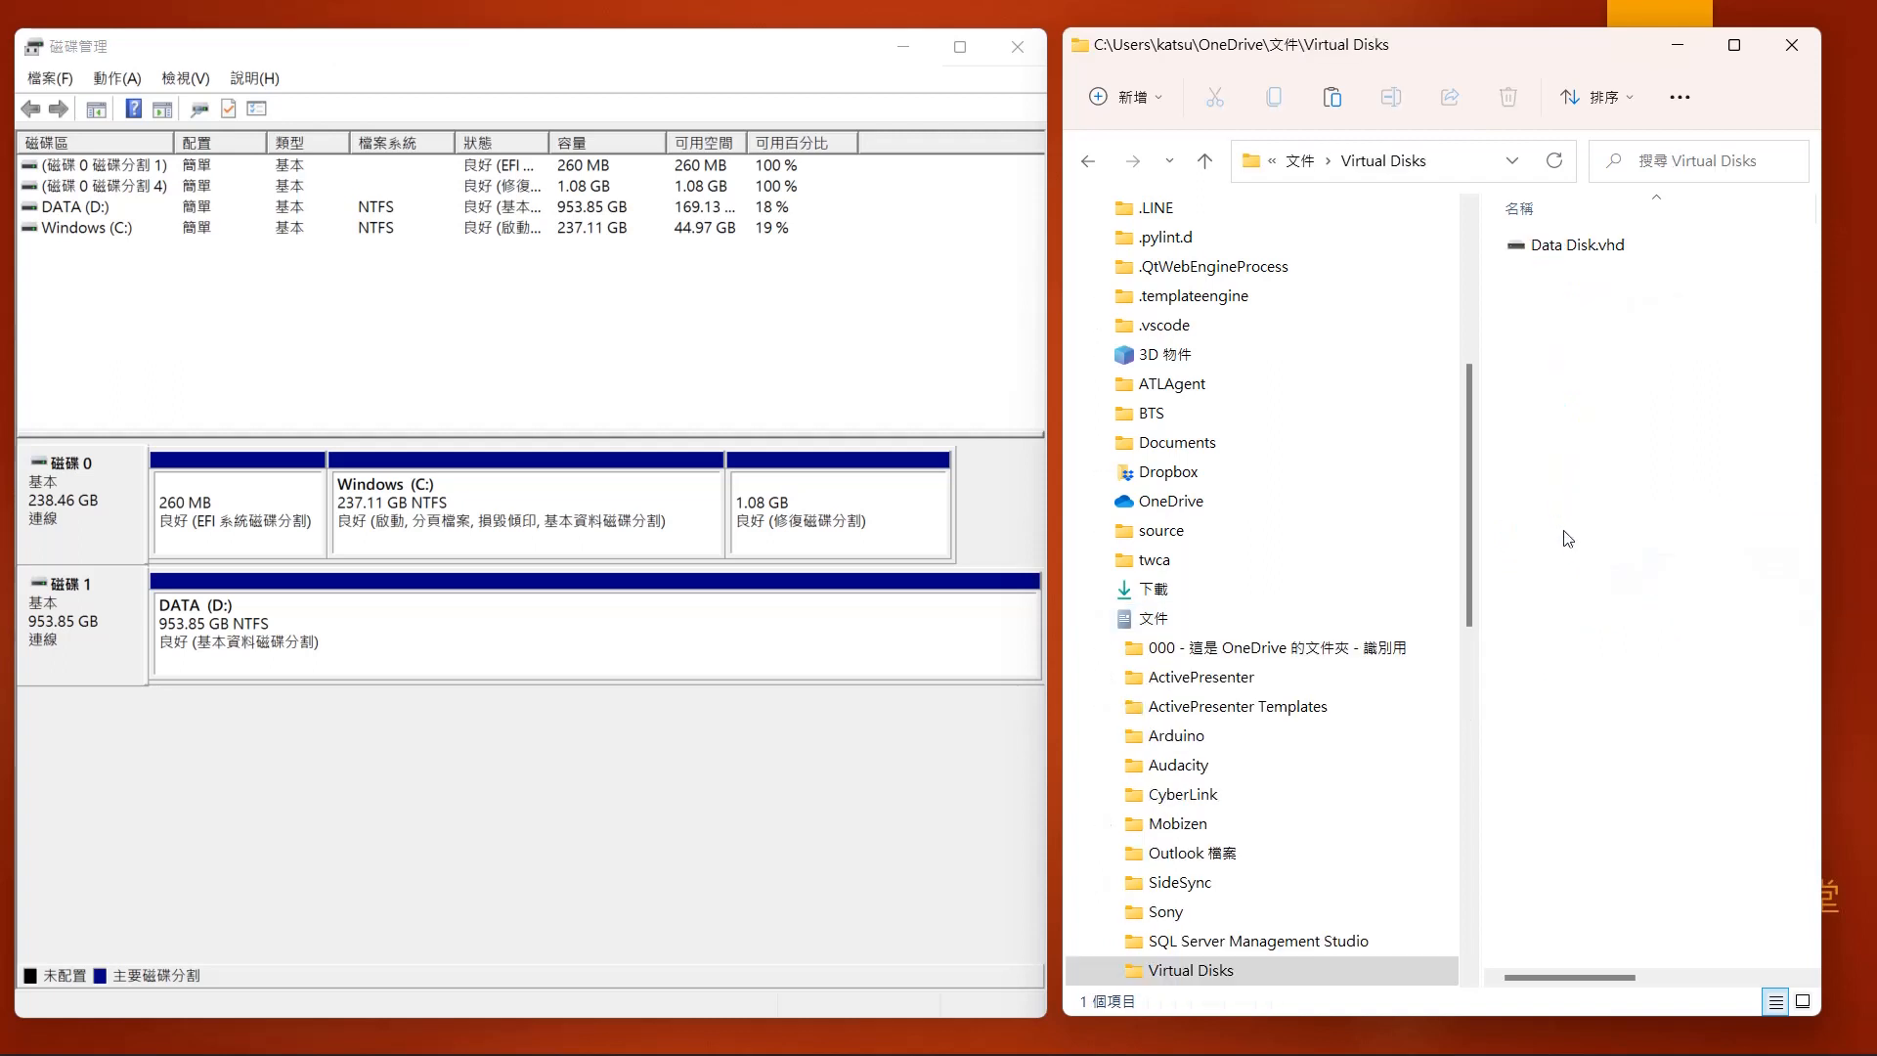
double_click(1542, 247)
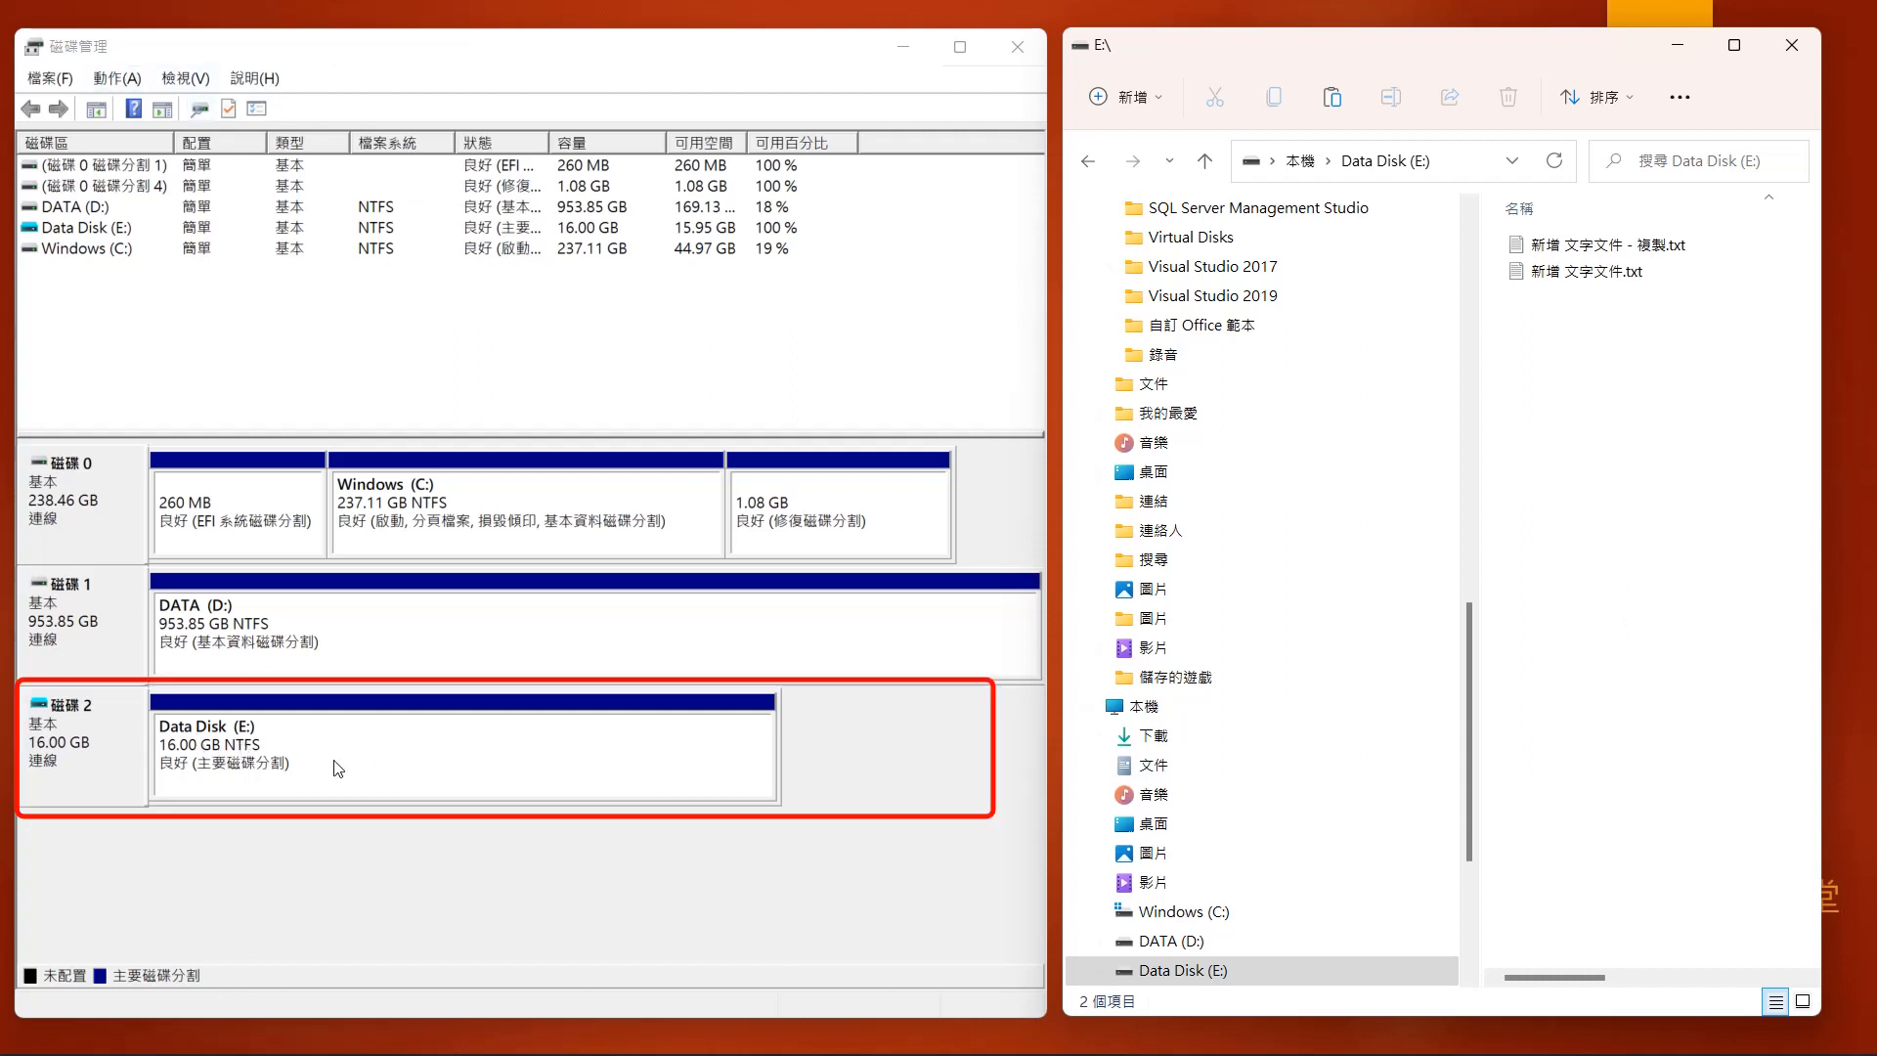
drag(1466, 770, 1463, 872)
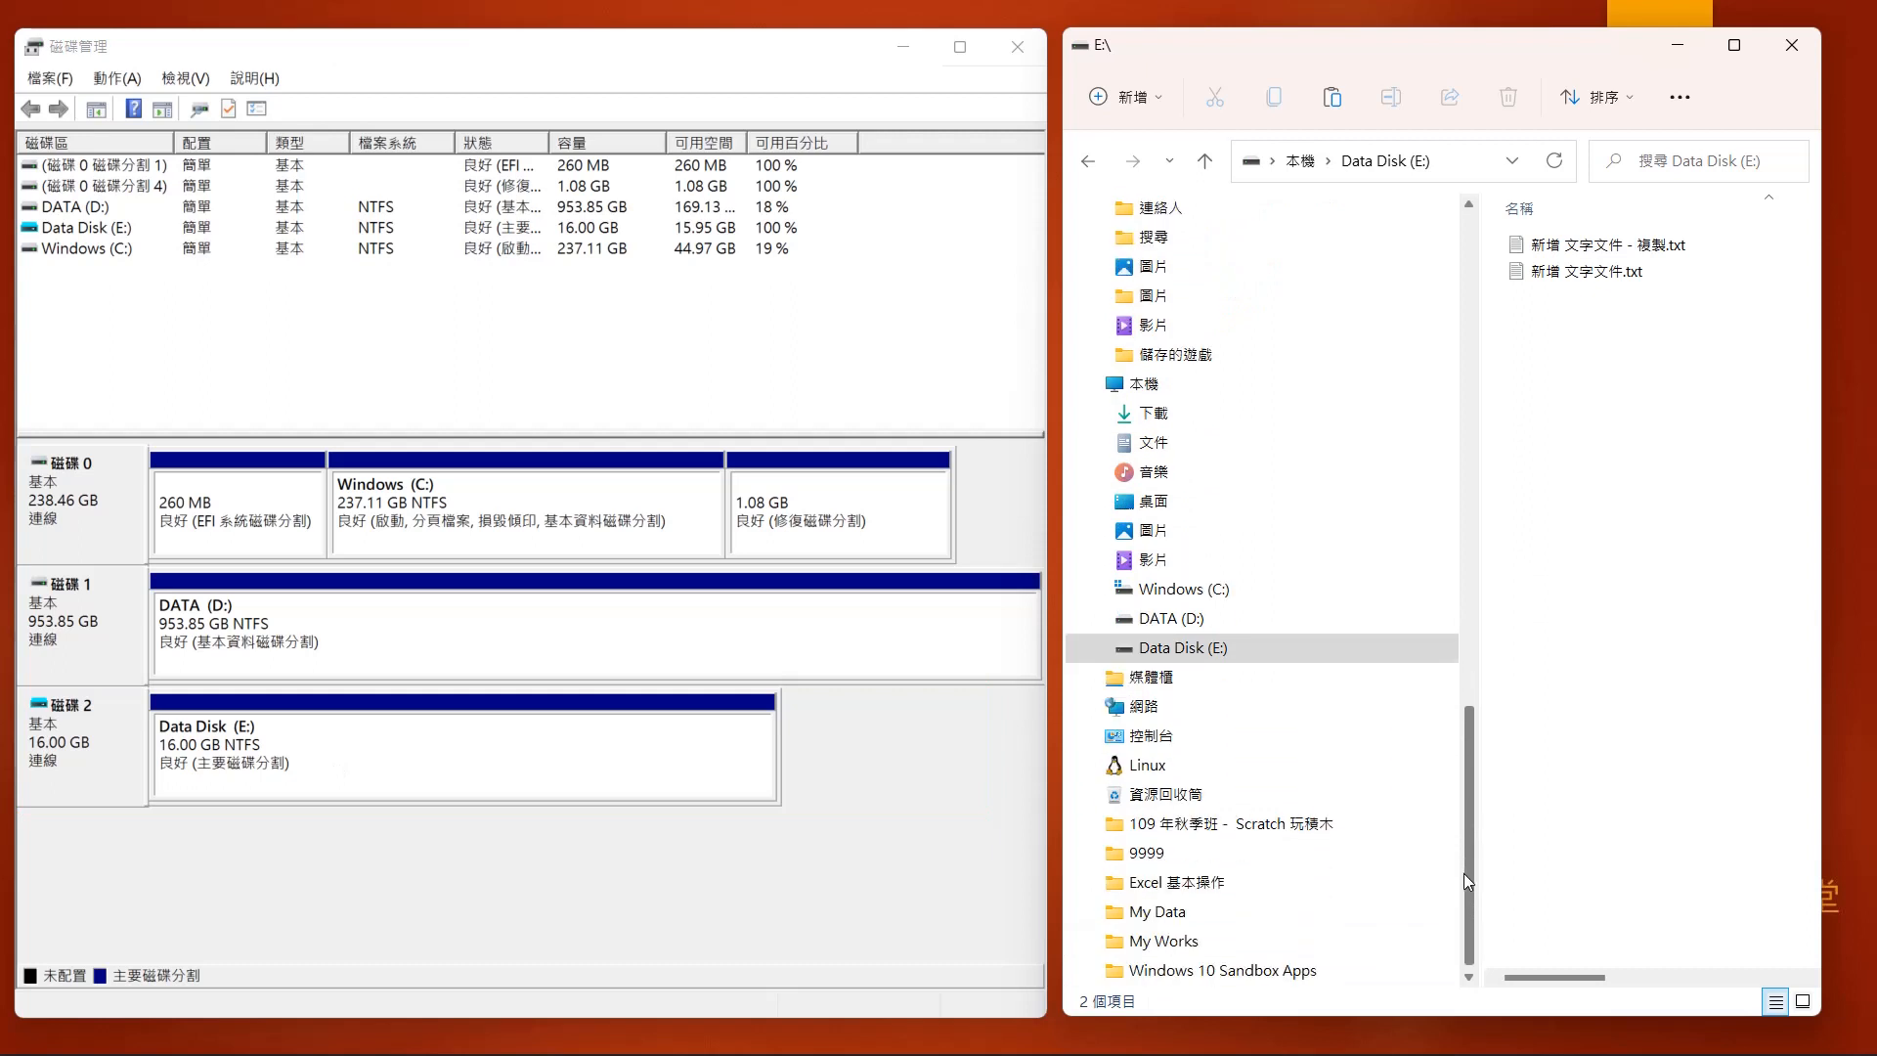